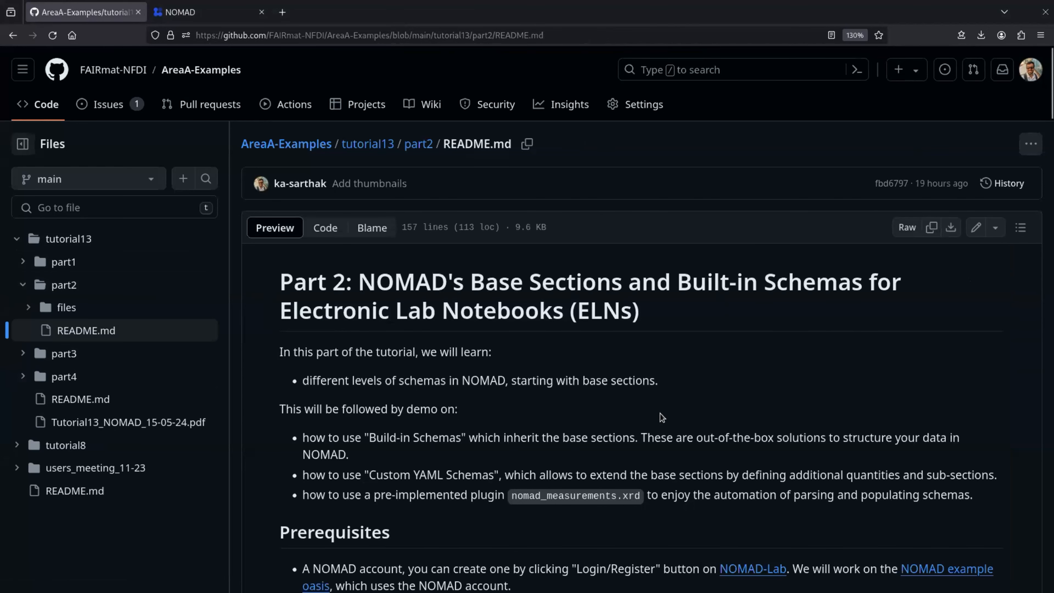
Read the learning goals and prerequisites in the Part 2 README of tutorial13.
scroll(659, 413, "down", 2)
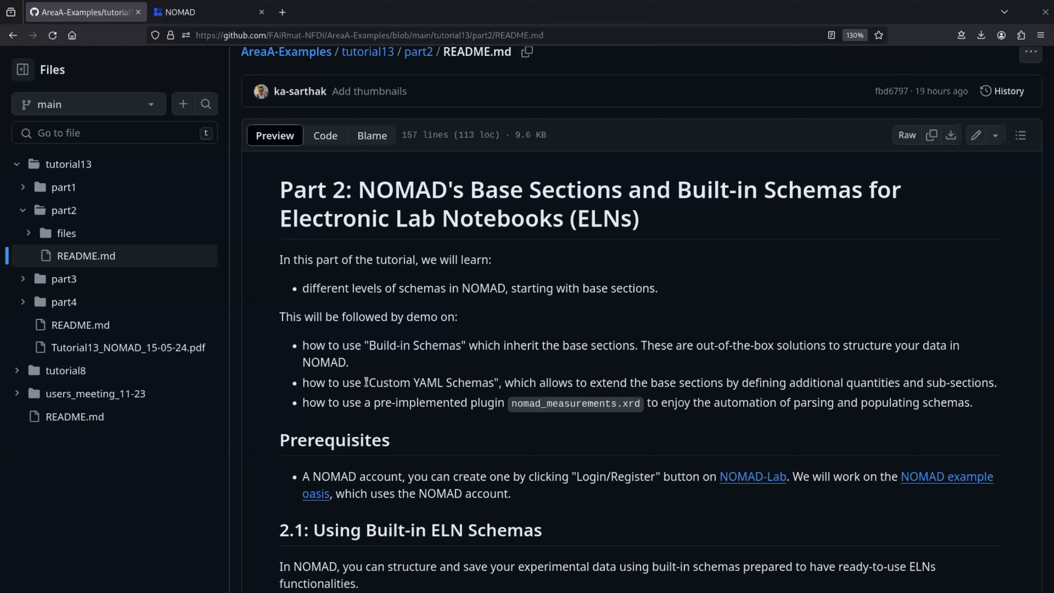
left_click_drag(310, 383, 503, 381)
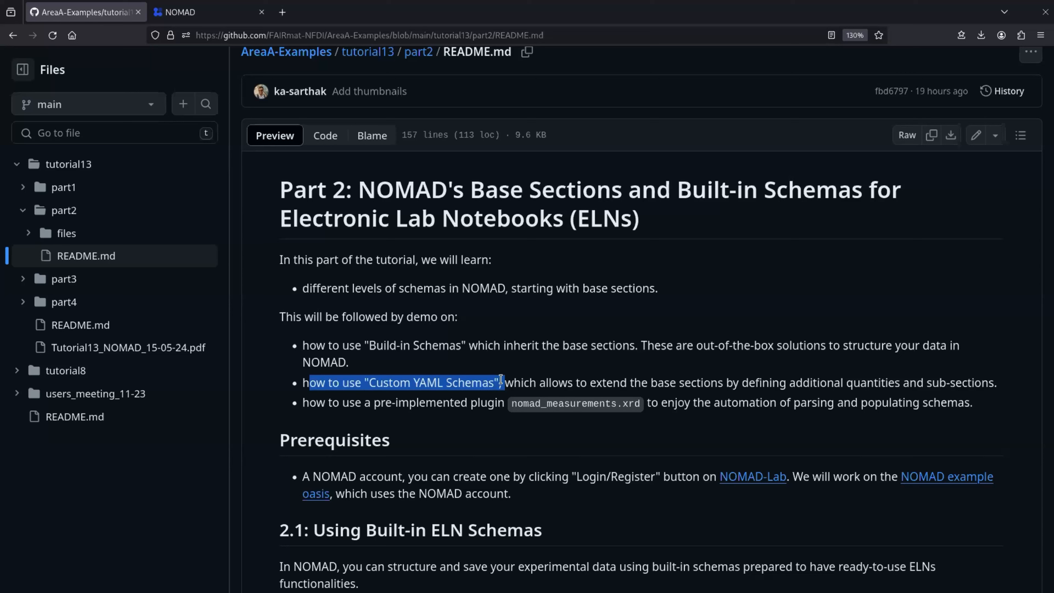
left_click_drag(501, 380, 504, 381)
left_click(615, 378)
scroll(531, 430, "down", 3)
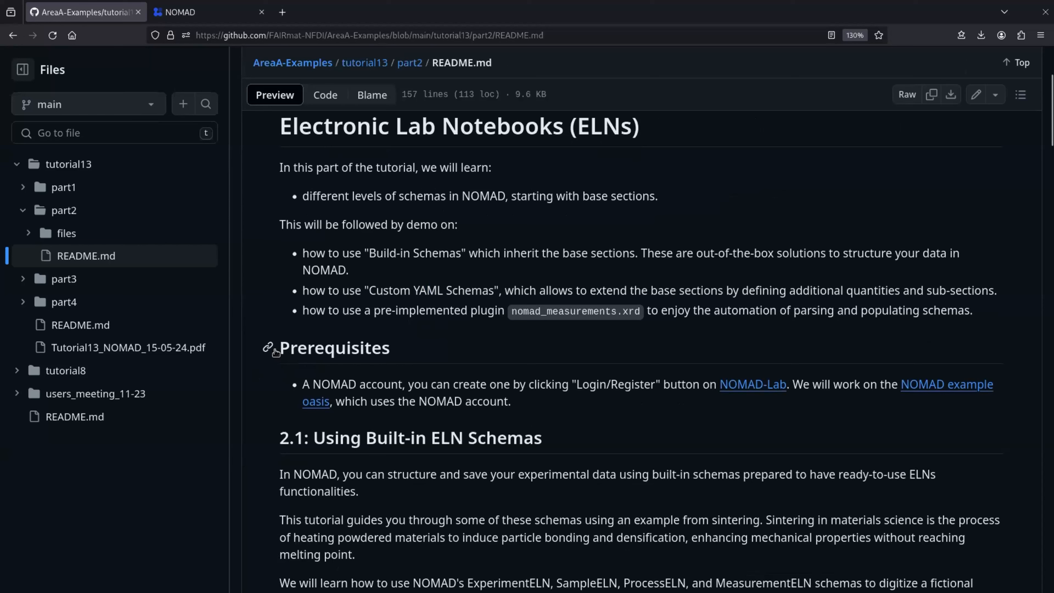
left_click_drag(279, 348, 515, 405)
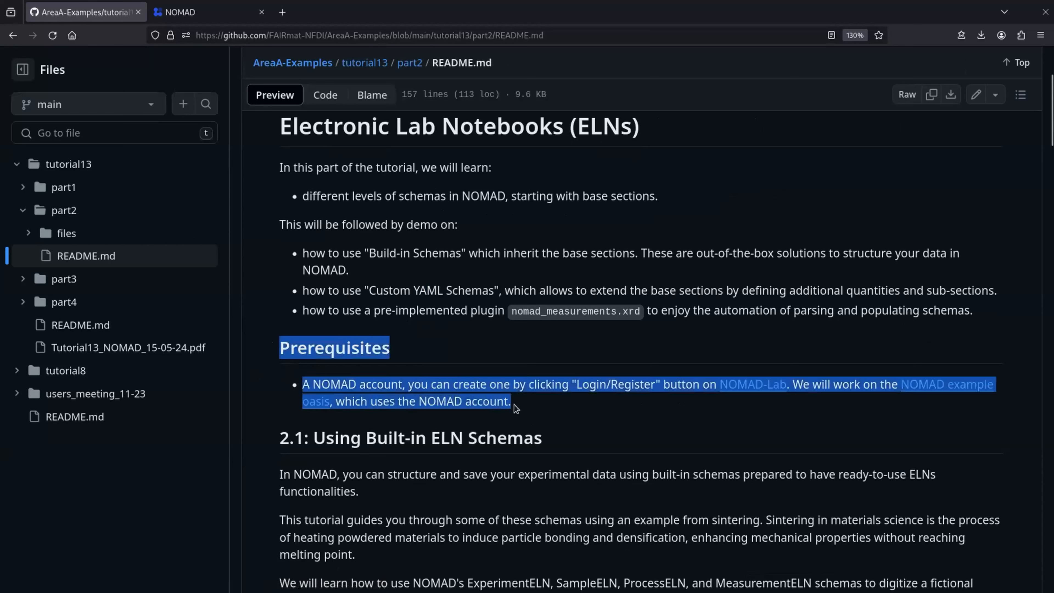
left_click(528, 409)
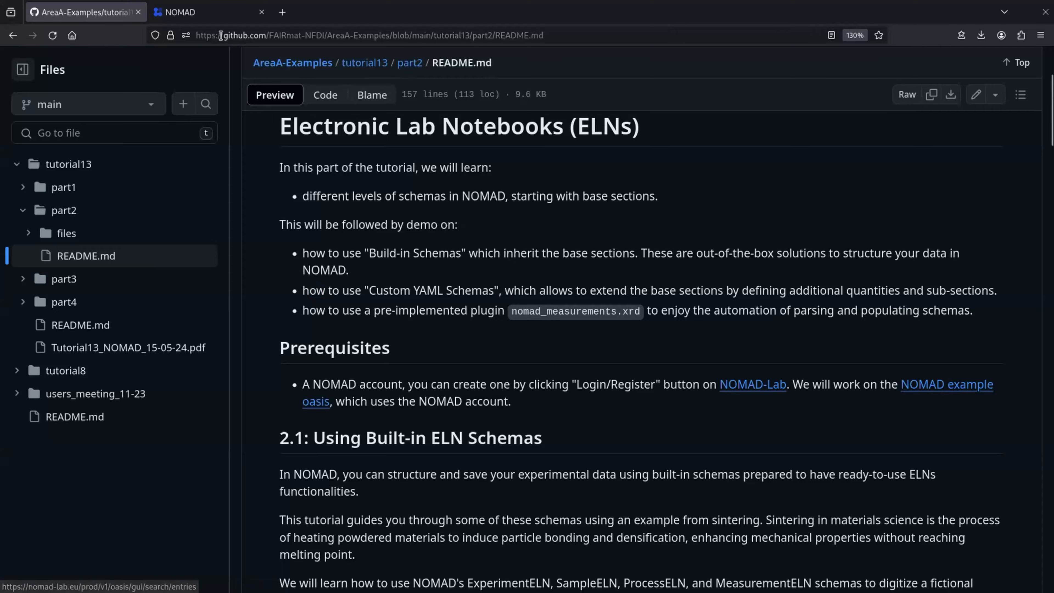
Switch to the NOMAD website and open the Example Oasis installation.
left_click(199, 12)
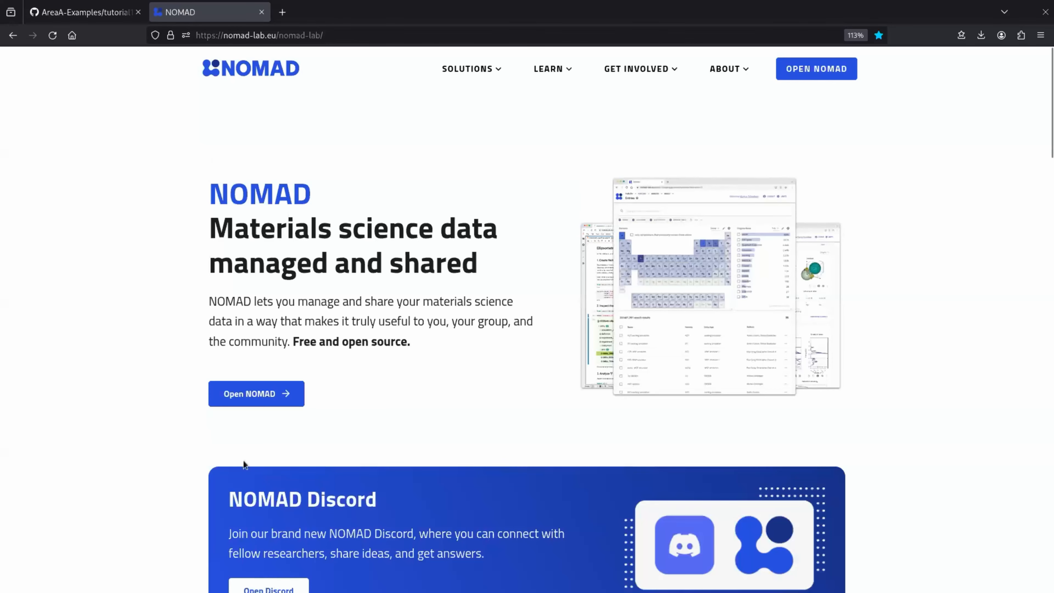
scroll(977, 388, "down", 20)
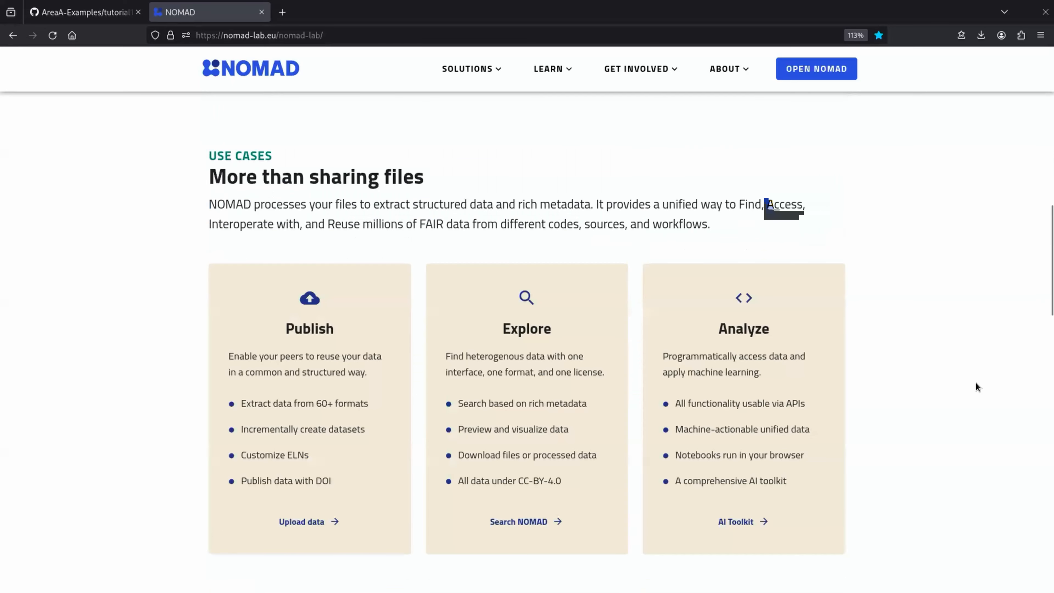
scroll(984, 385, "down", 8)
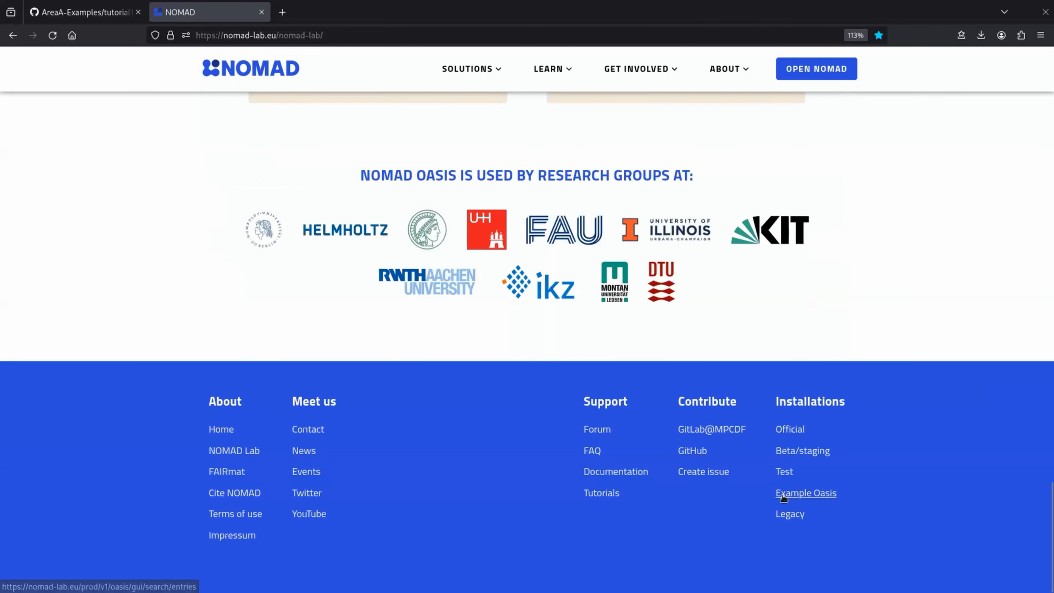
left_click(812, 495)
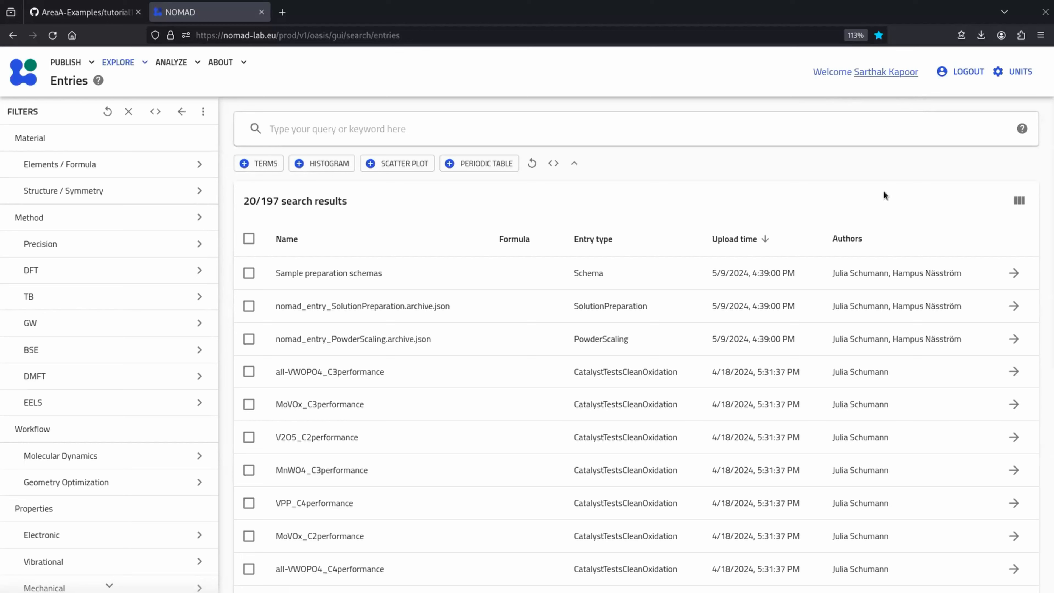
Go to your own uploads and create a new upload.
mouse_move(79, 66)
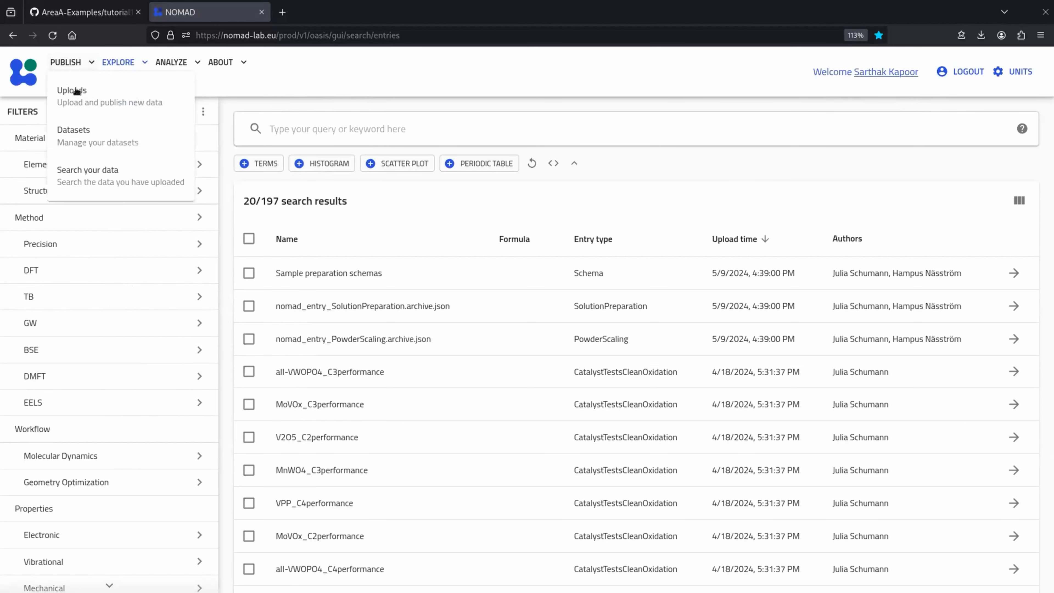
left_click(93, 105)
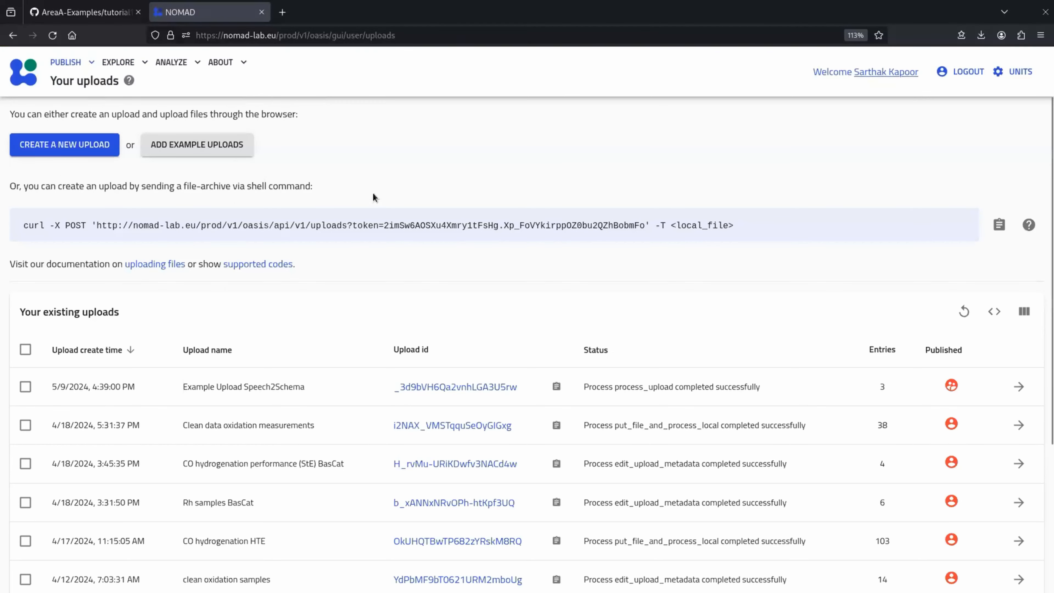
left_click(86, 150)
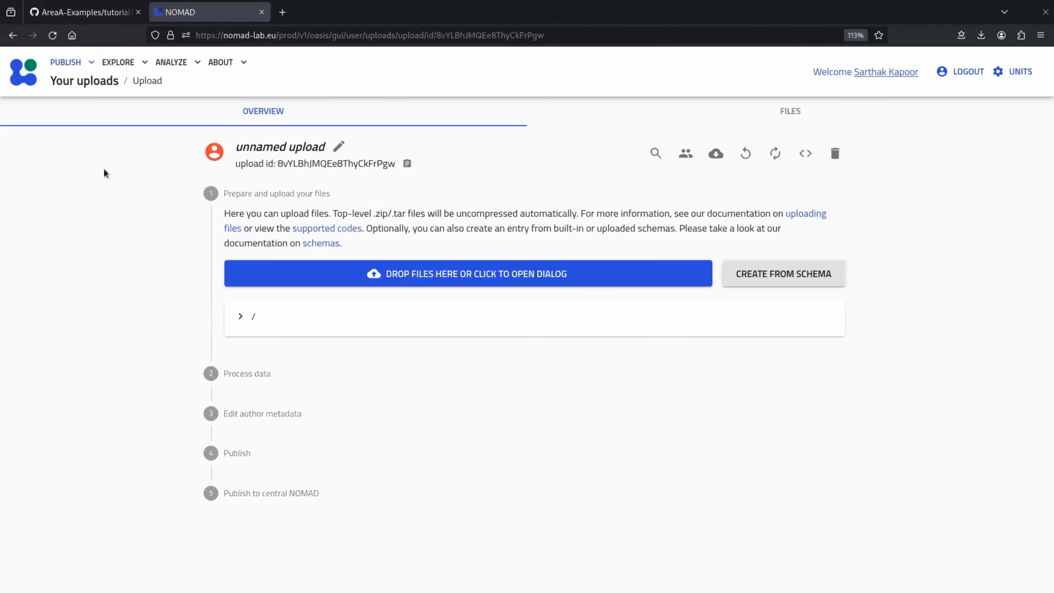
Name the upload "Tutorial 13 demo part 2" and save the name.
left_click(341, 146)
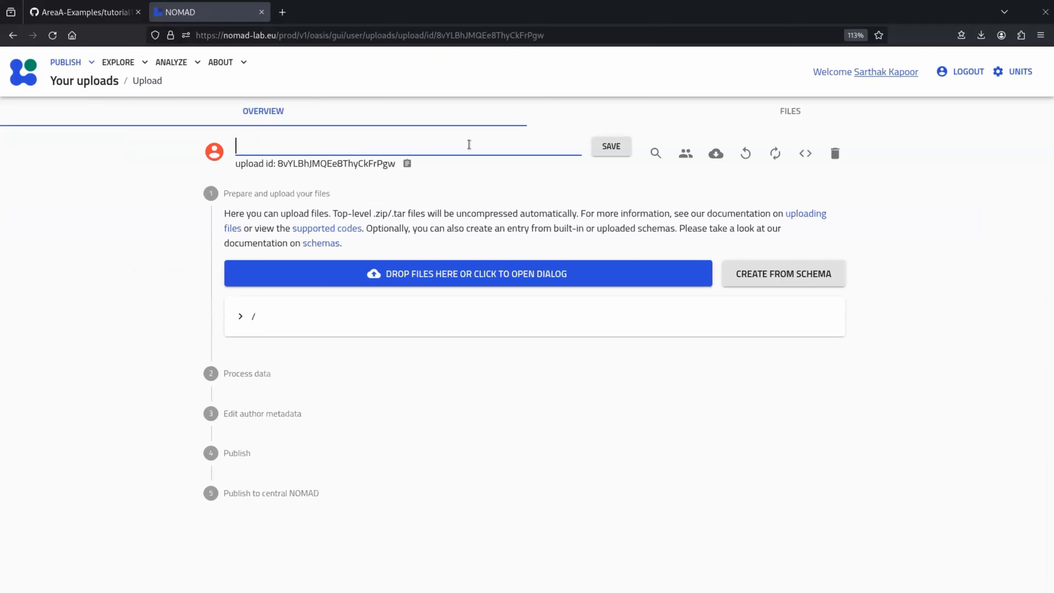
type("t")
key("BackSpace")
type("Tutorial 13 demo part 2")
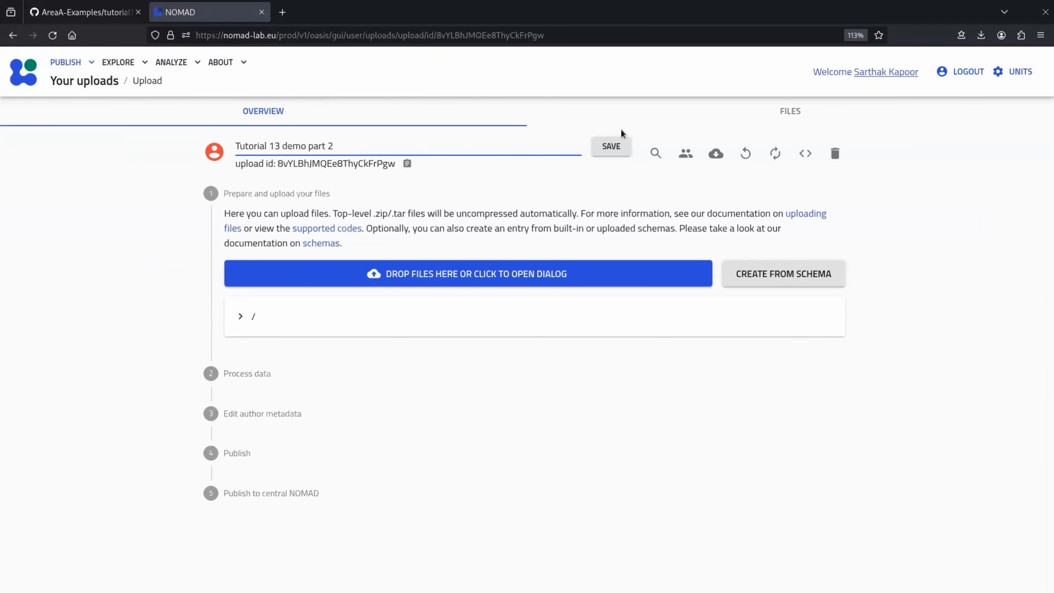
left_click(611, 146)
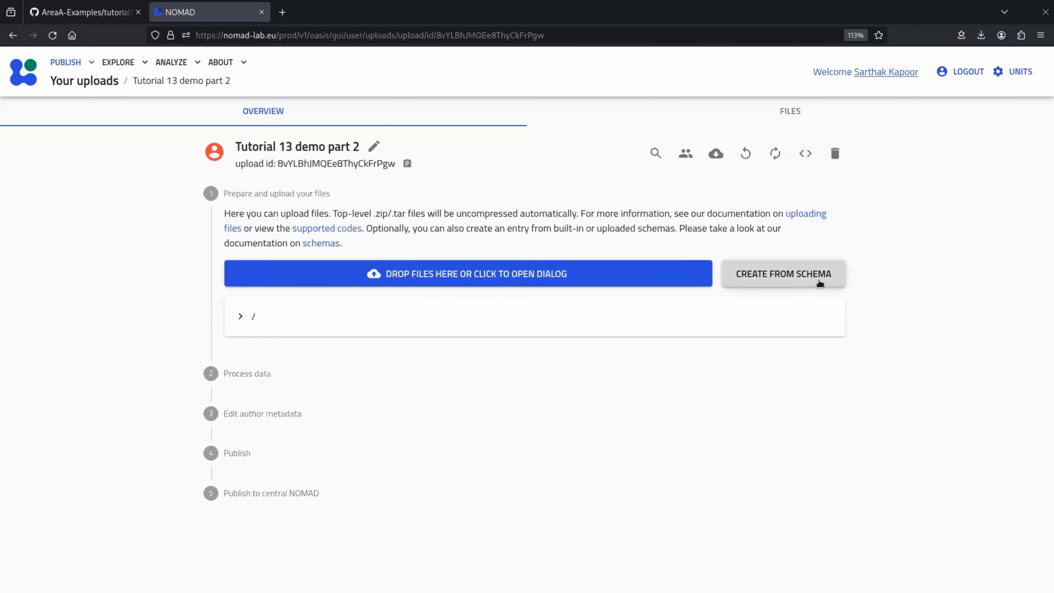
Create an entry named MySinteringExperiment from the built-in Experiment ELN schema.
left_click(755, 276)
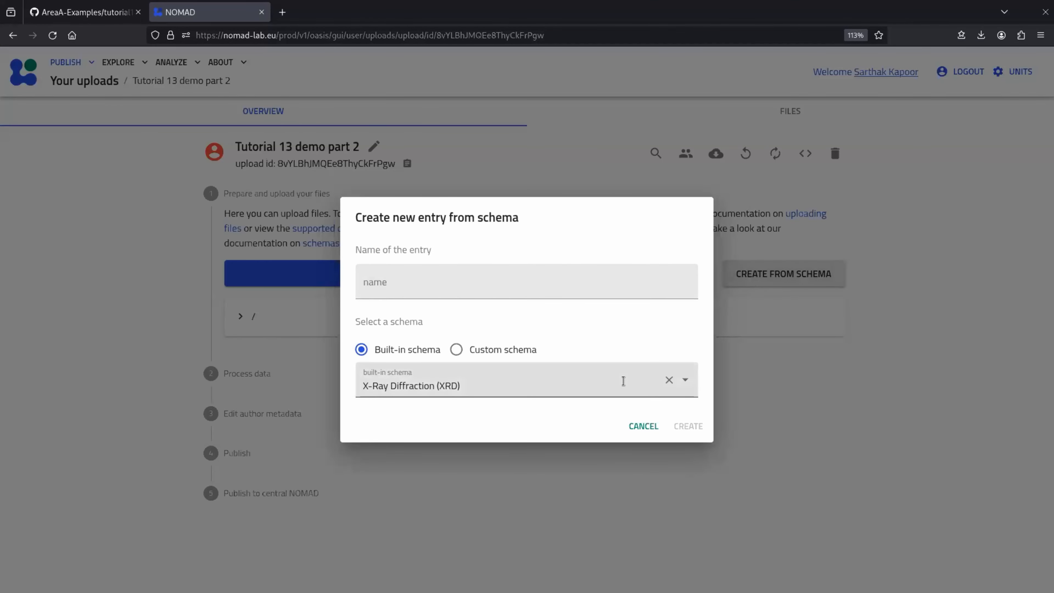
left_click(639, 383)
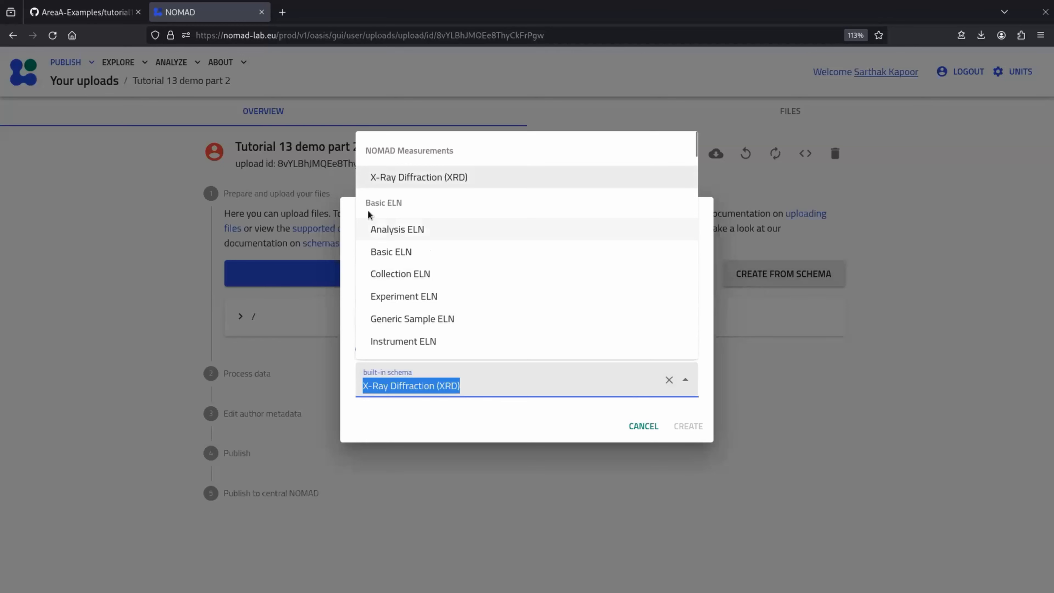
left_click(399, 297)
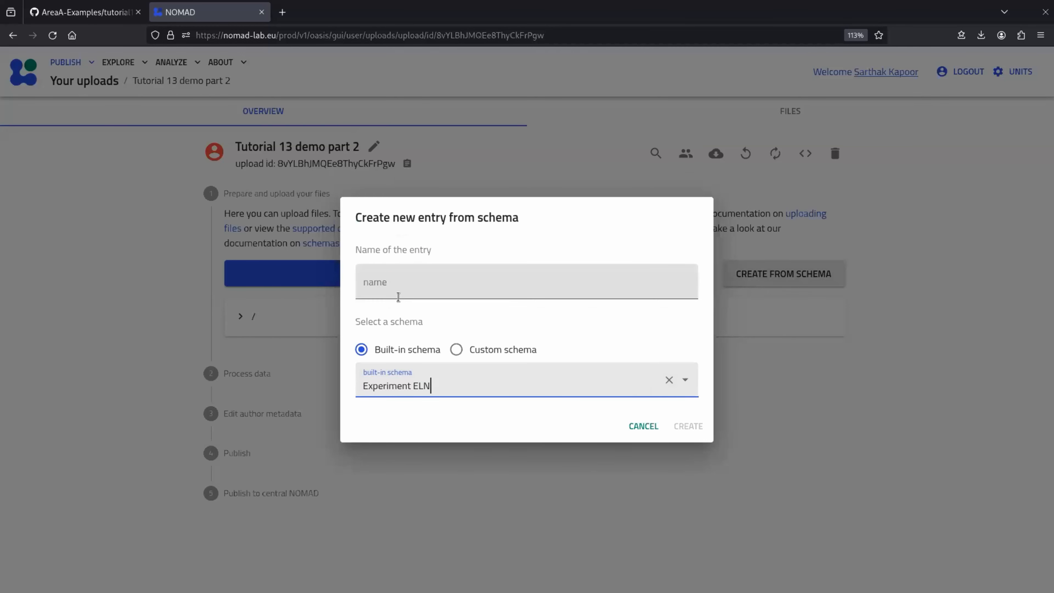
left_click(418, 290)
type("My")
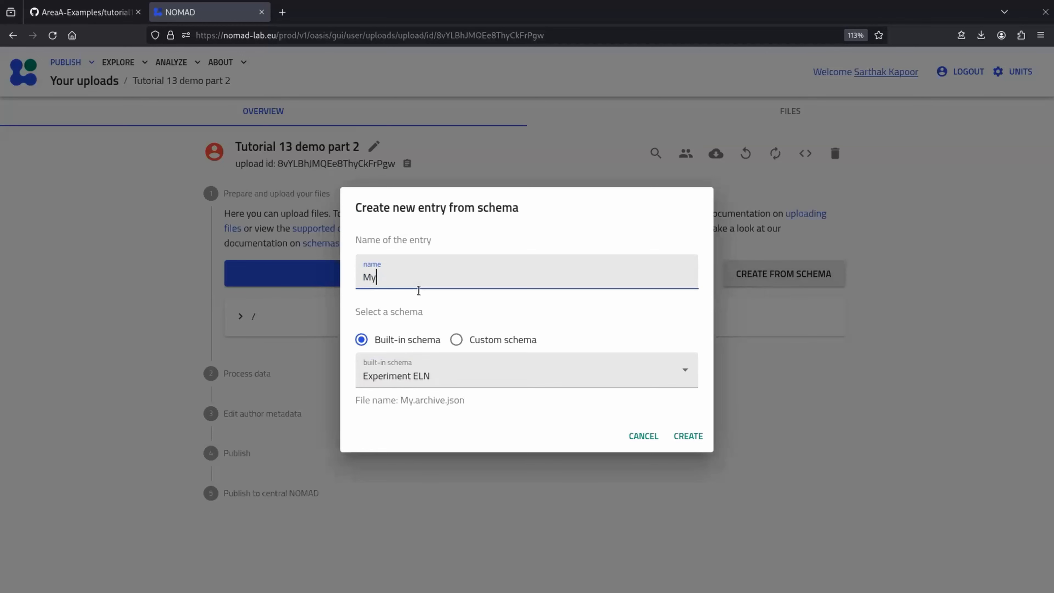
type("SinteringExperime")
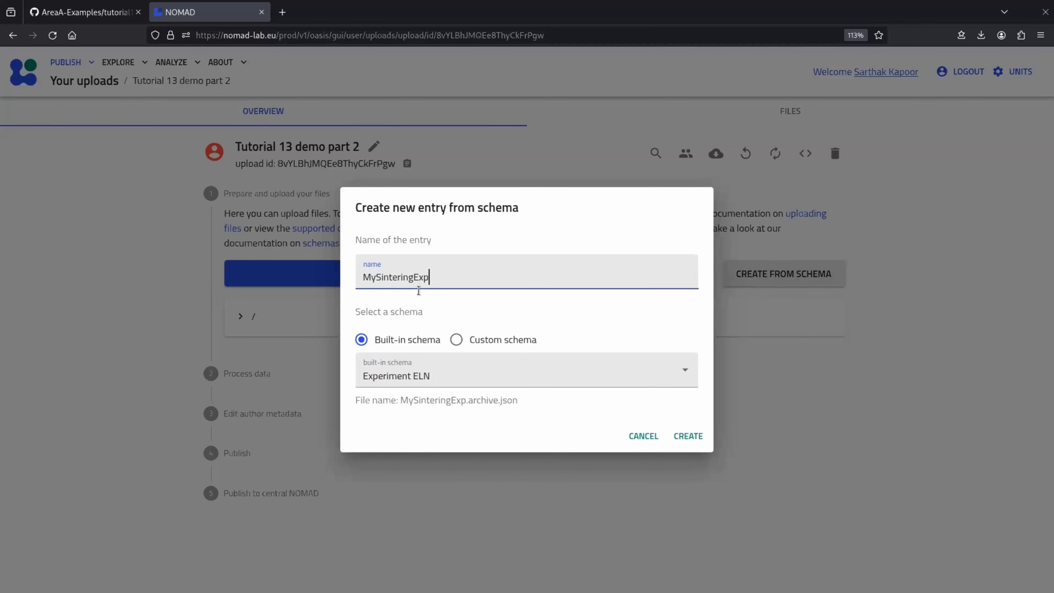
type("nt")
left_click(696, 435)
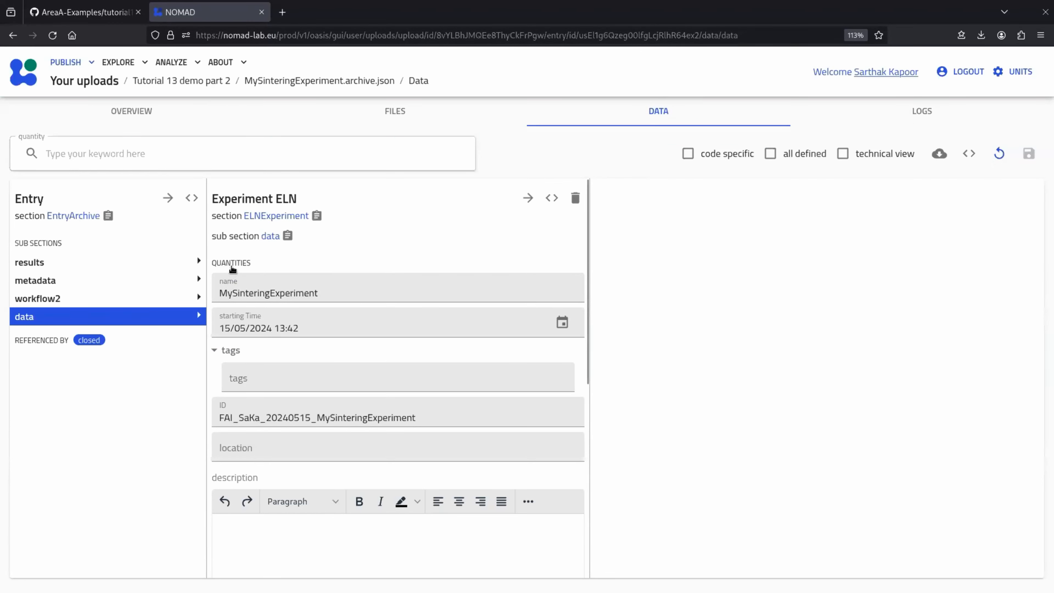
Examine the Experiment ELN's quantities and sub sections in the entry data, including the experiment_identifiers.
left_click_drag(208, 263, 258, 267)
scroll(257, 266, "down", 2)
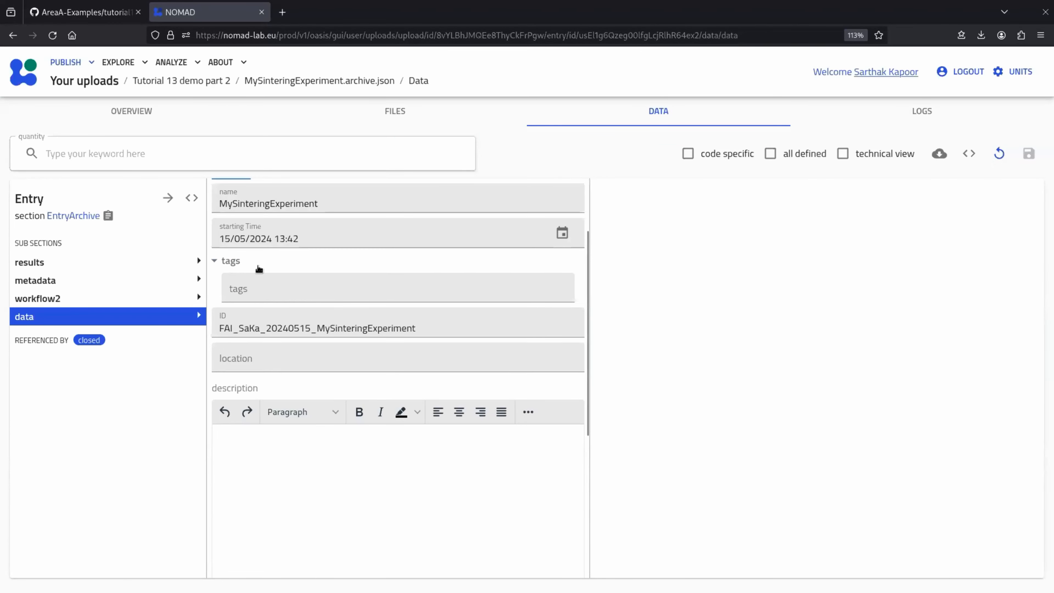
scroll(259, 269, "down", 5)
left_click_drag(267, 506, 299, 496)
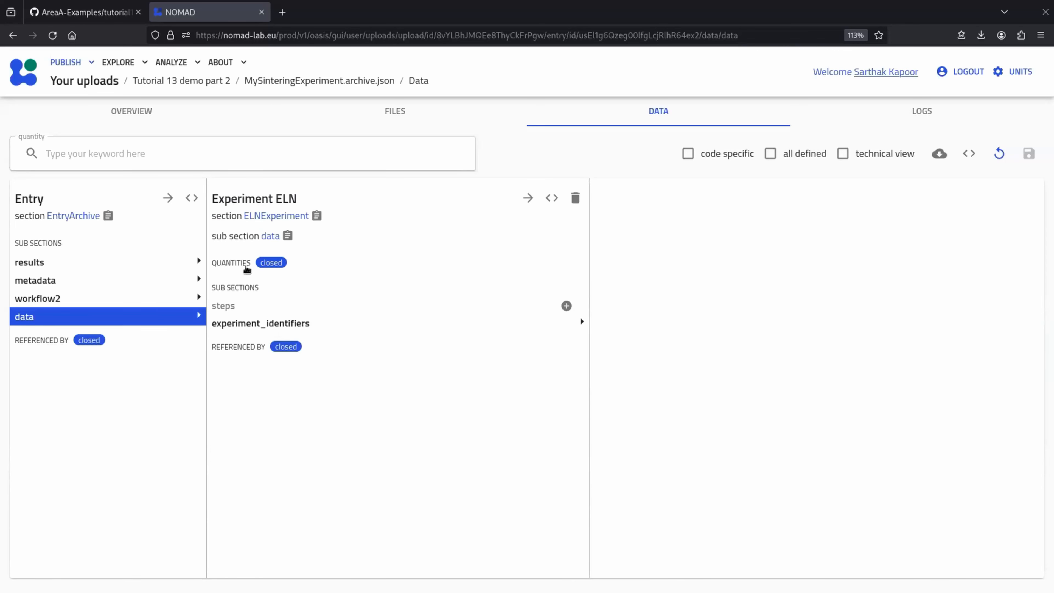
left_click(247, 265)
scroll(297, 426, "down", 2)
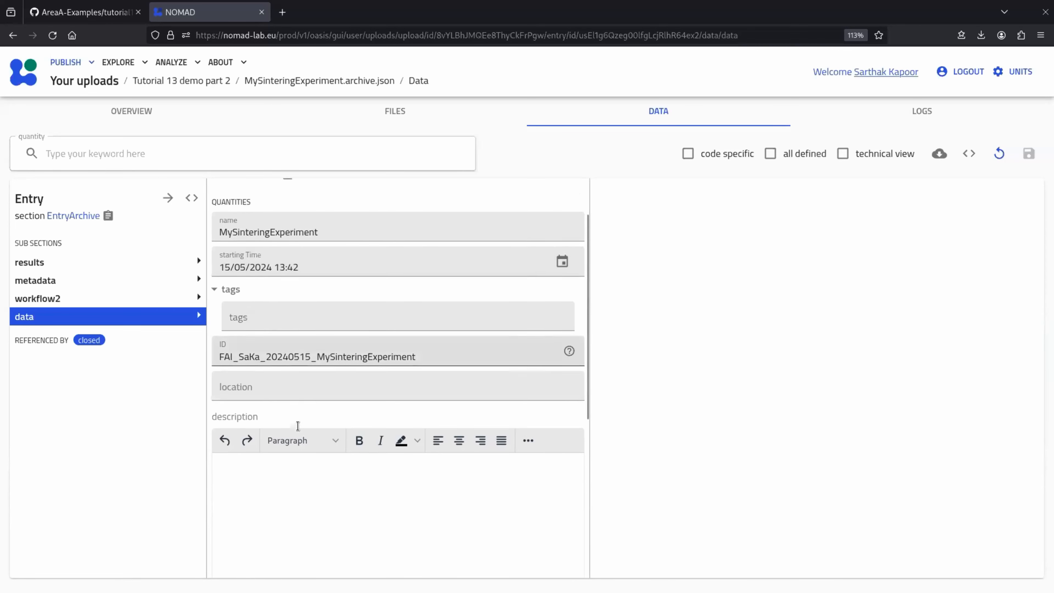
scroll(297, 426, "down", 7)
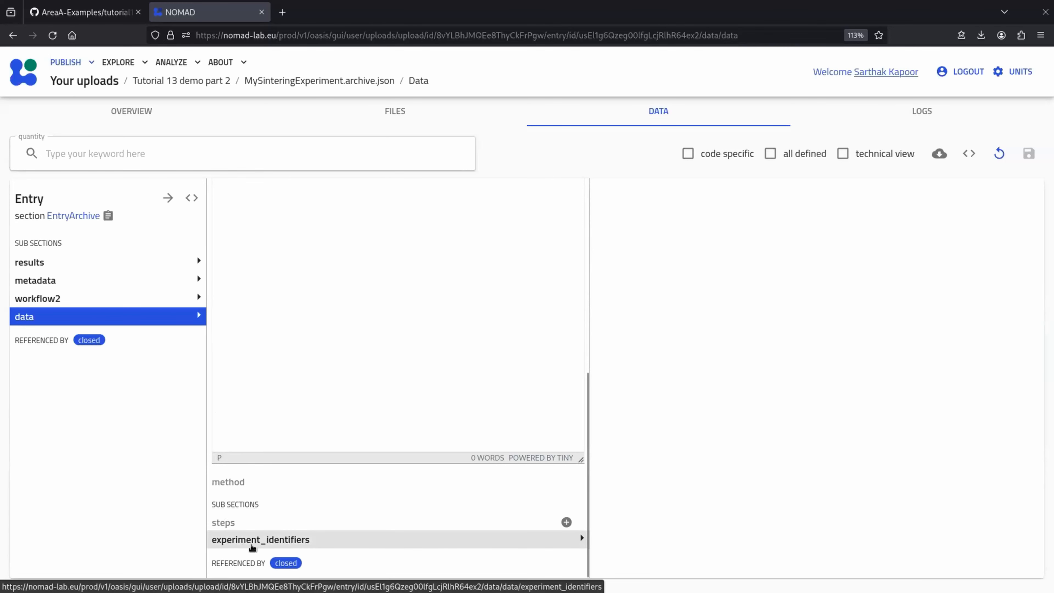
left_click(340, 546)
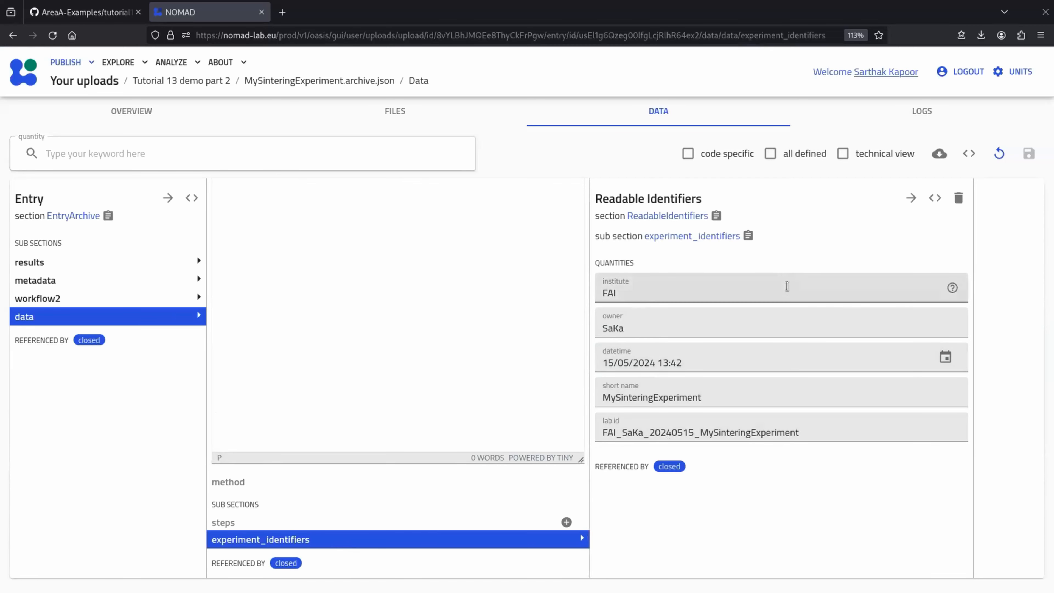
scroll(482, 419, "up", 5)
scroll(493, 378, "up", 2)
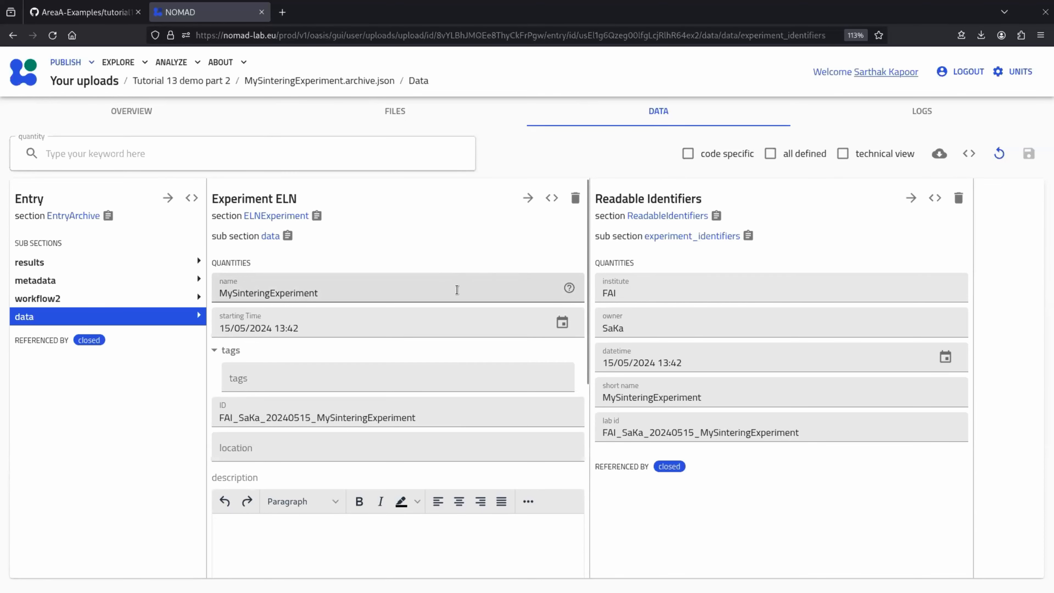
Review the MySinteringExperiment entry's overview, files and processing logs, and return to its data.
left_click(130, 113)
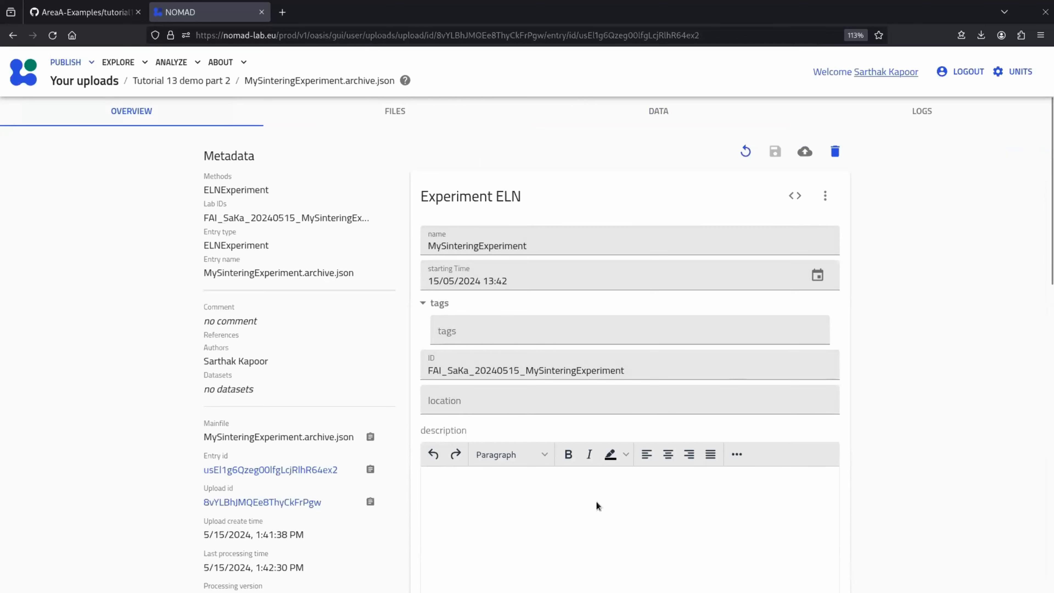
scroll(867, 467, "down", 5)
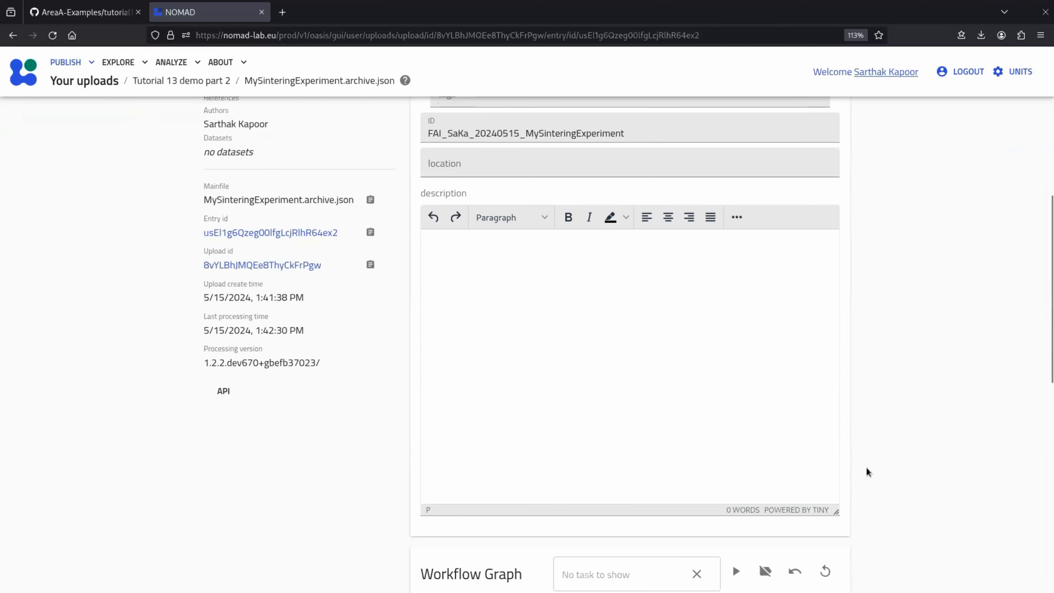
scroll(867, 468, "down", 5)
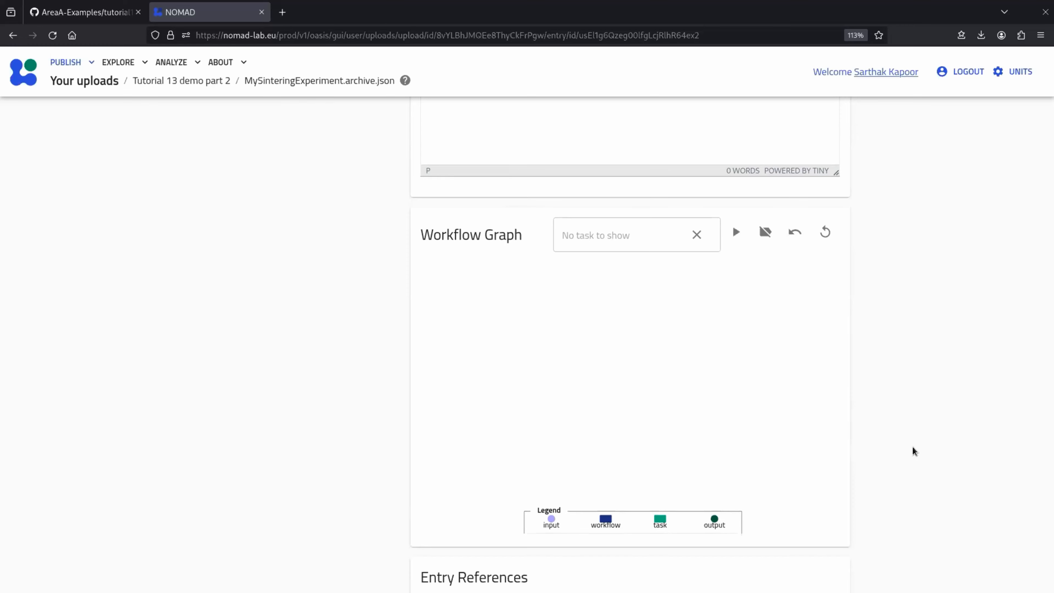
scroll(912, 444, "up", 4)
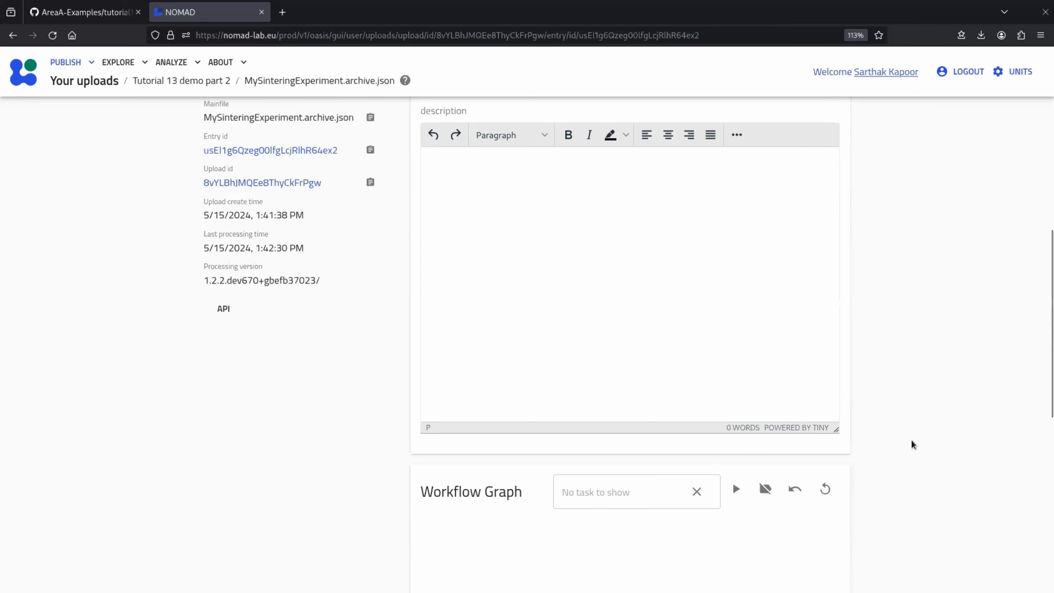
scroll(911, 444, "up", 5)
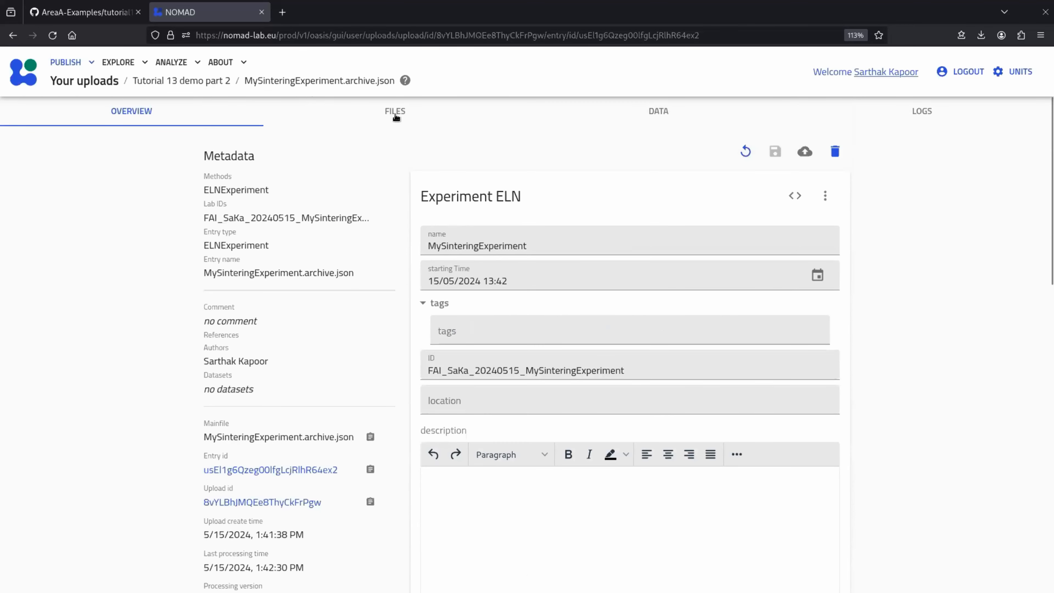
left_click(408, 117)
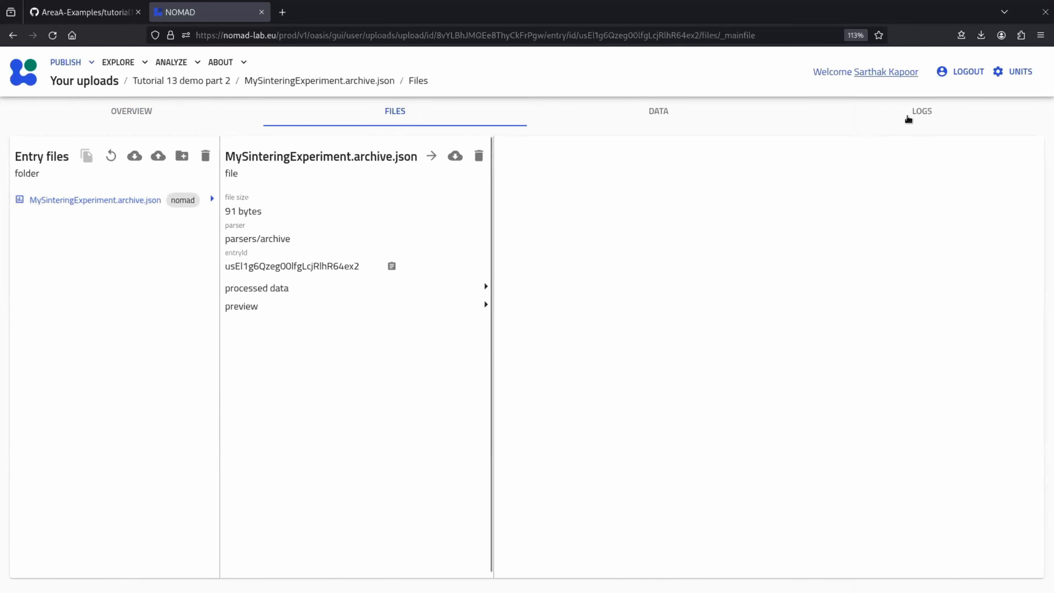
left_click(919, 114)
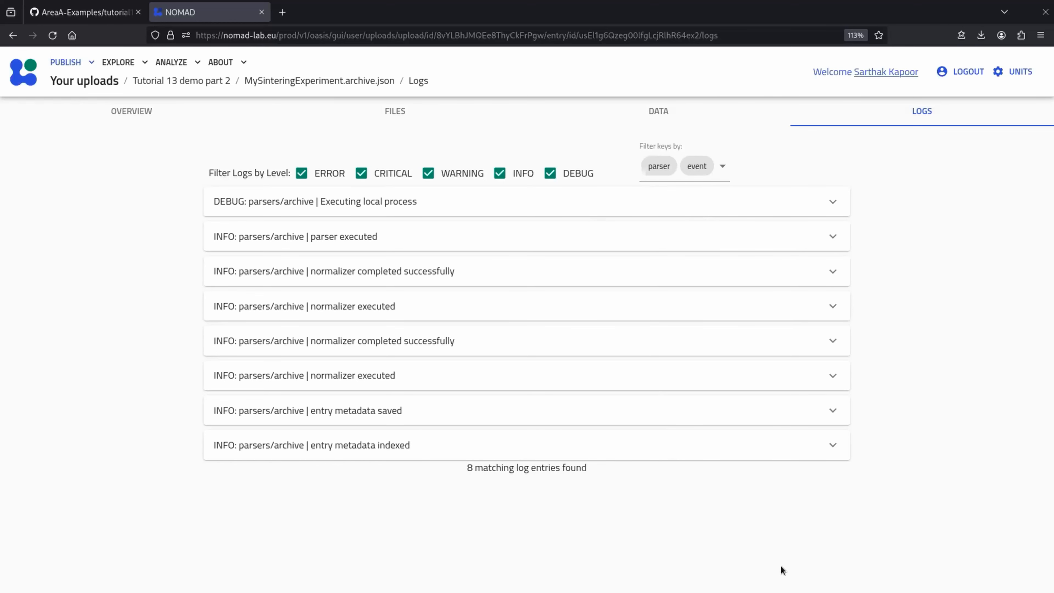
left_click(631, 114)
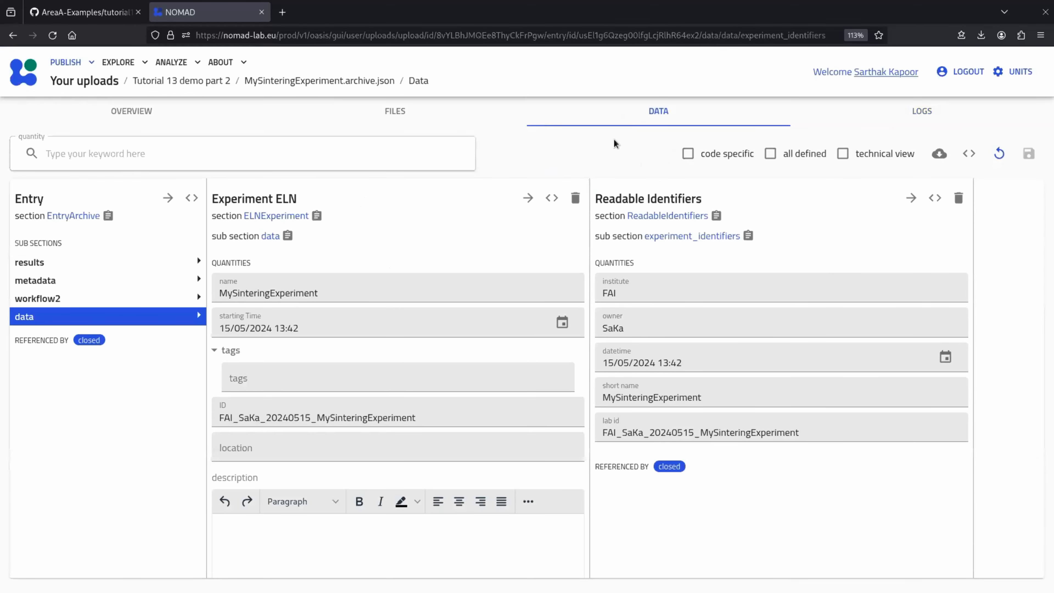
Enter the experiment's description "experiment includes sintering process and xrd measurement." and save the entry.
scroll(402, 405, "down", 4)
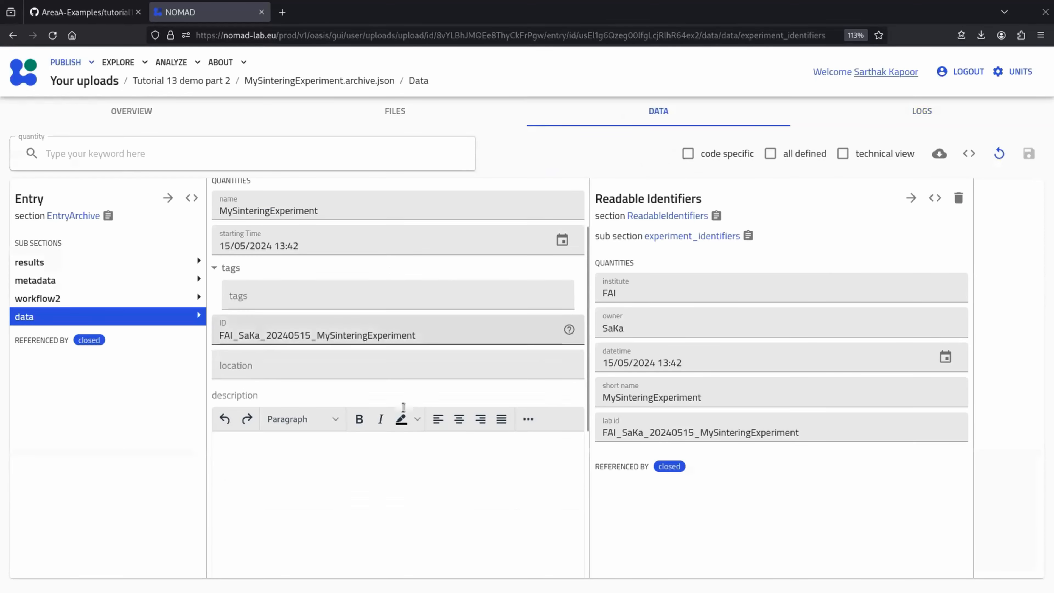
left_click(403, 411)
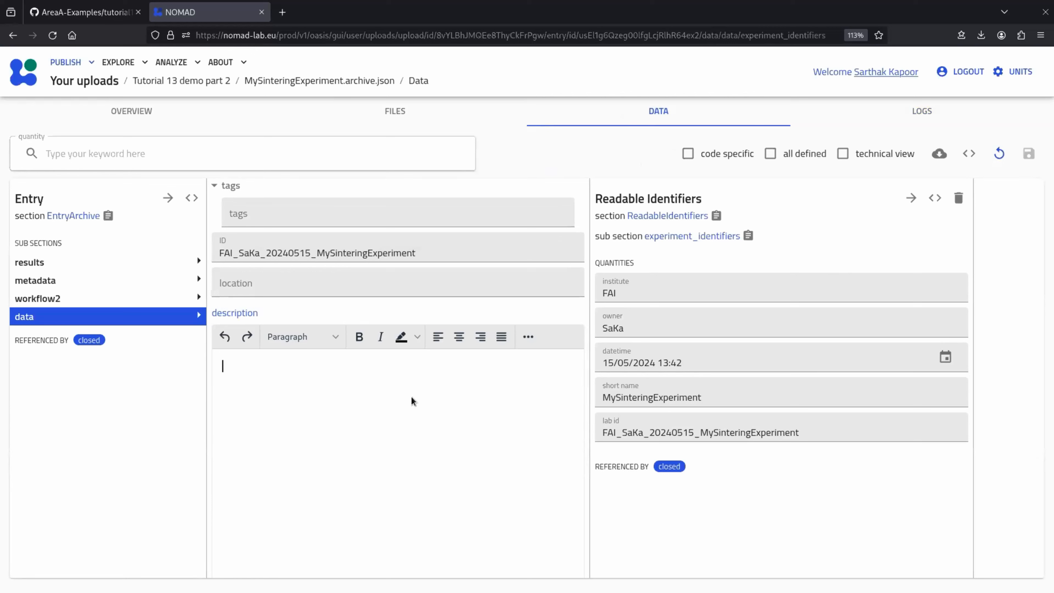
type("experiment includes sintering process a")
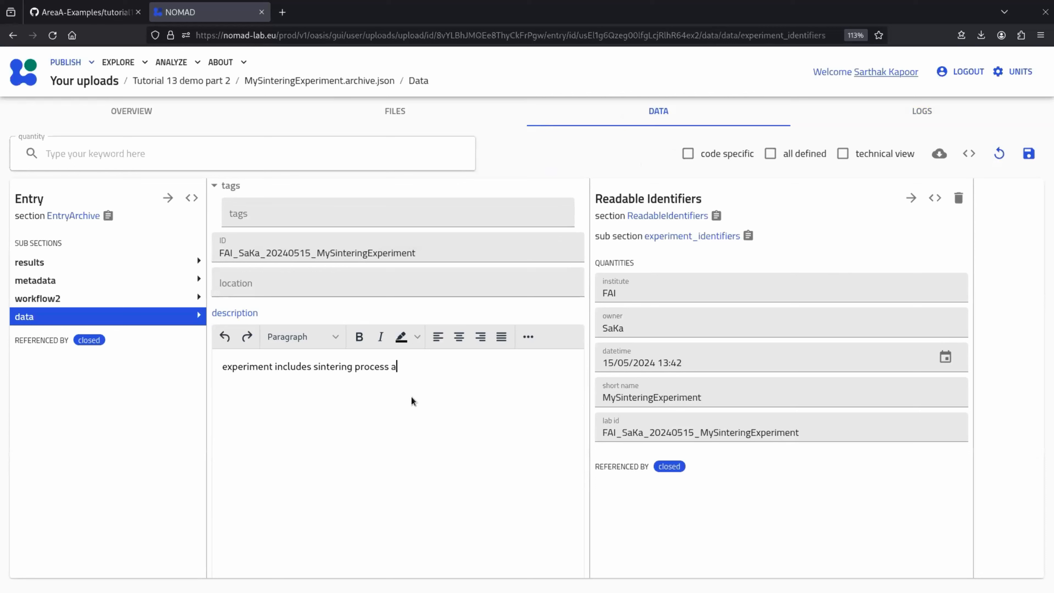
type("nd xrd measurement.")
left_click_drag(313, 367, 505, 366)
left_click(411, 367)
left_click(506, 366)
scroll(518, 374, "down", 2)
left_click(1029, 152)
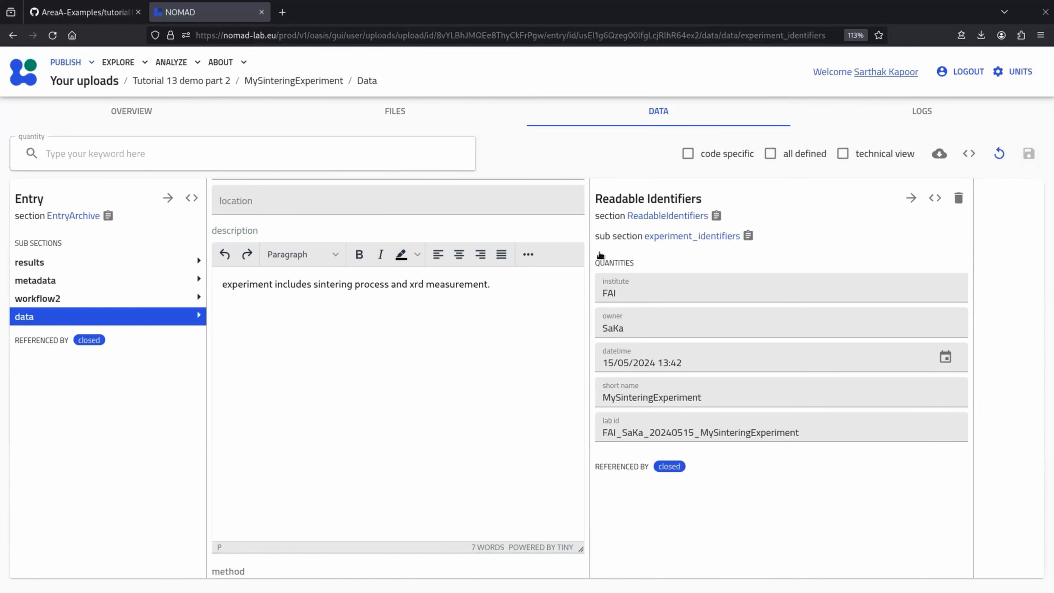
Add an experiment step to the steps sub section of MySinteringExperiment and name it Sintering.
scroll(424, 363, "down", 2)
scroll(424, 360, "down", 1)
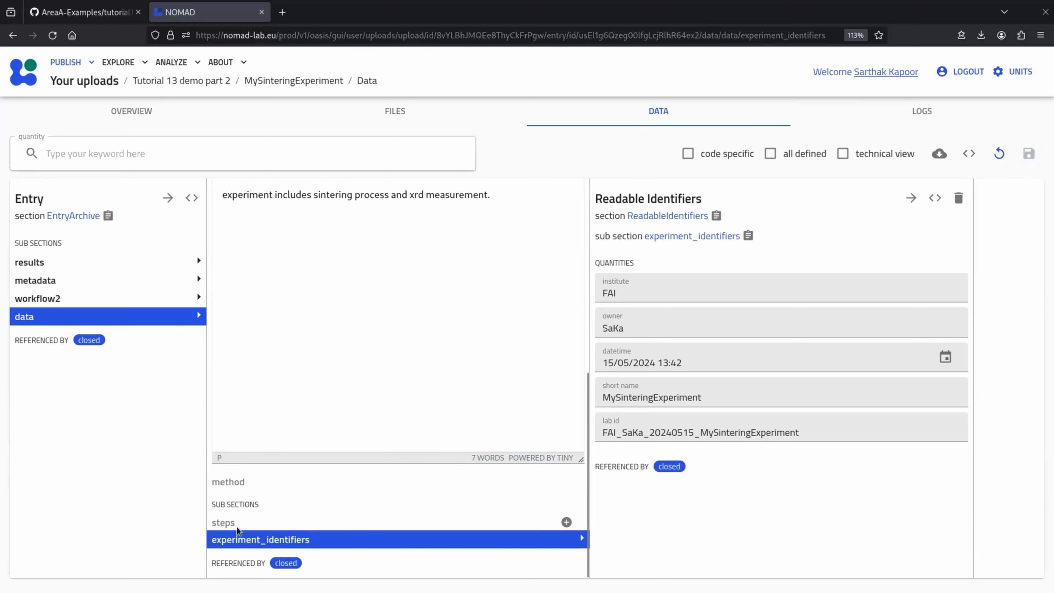
left_click_drag(211, 526, 259, 529)
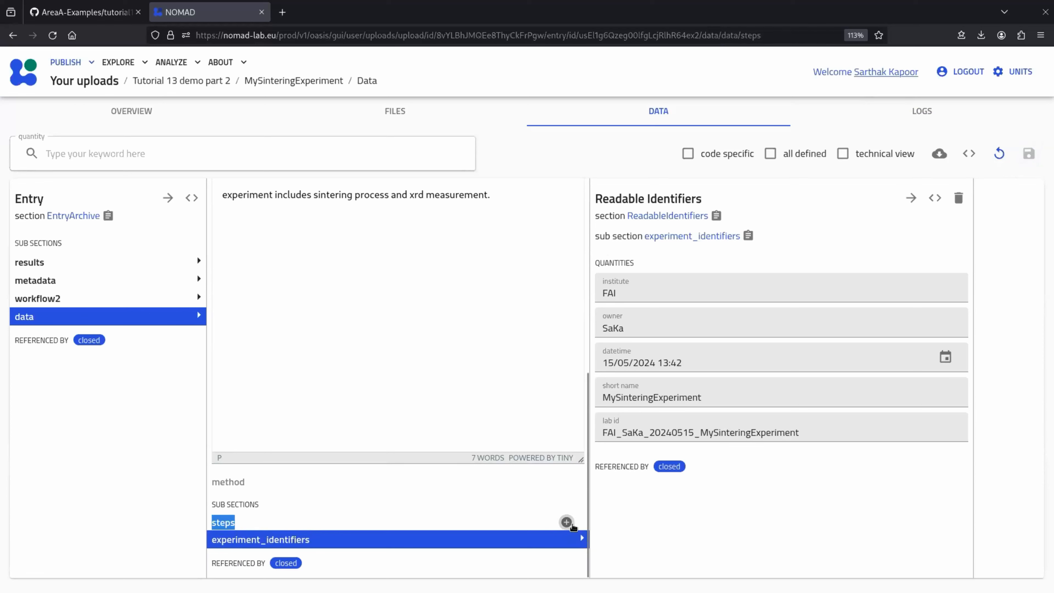
left_click(571, 524)
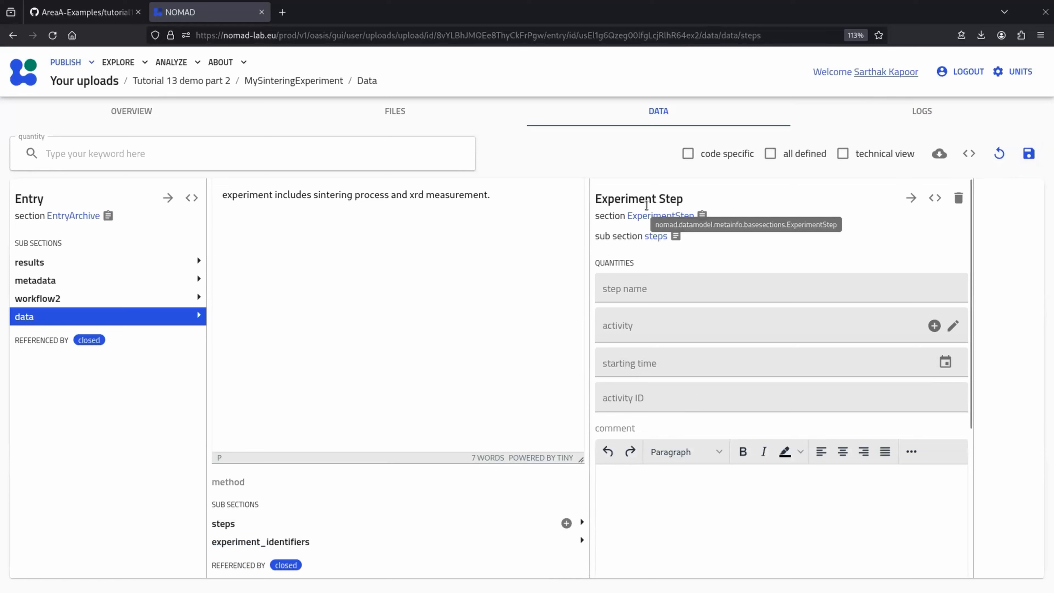
left_click(667, 282)
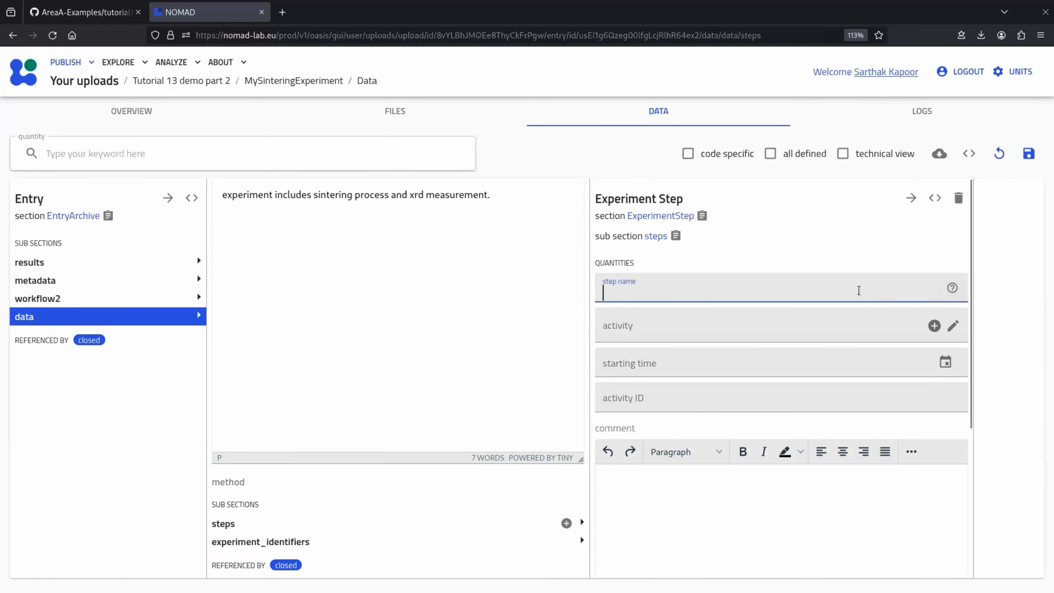
type("Sintering")
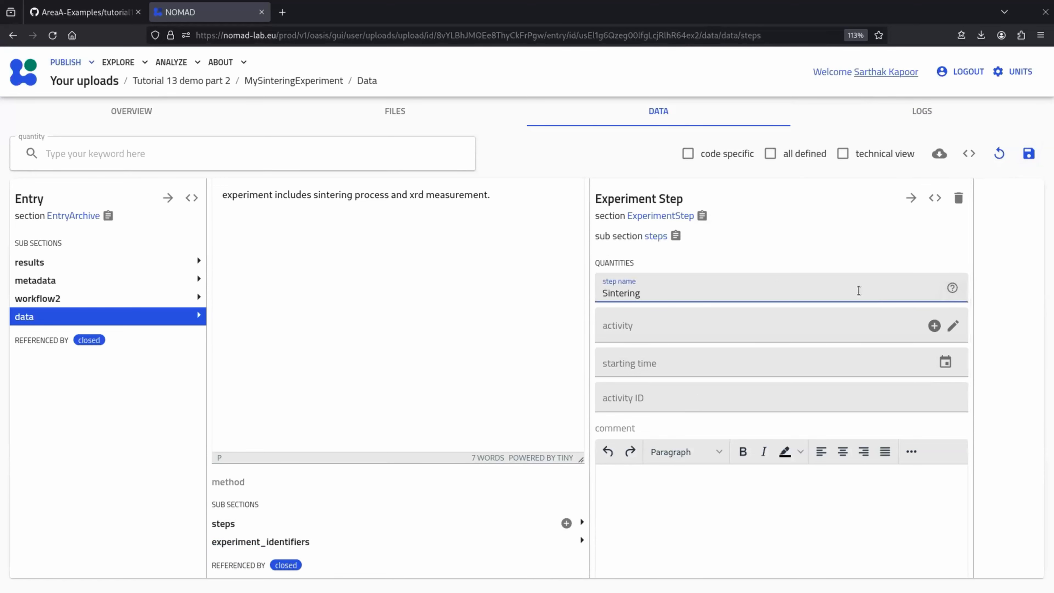
Create a new ELNProcess entry named MySinteringProcess in this upload as the Sintering step's activity, and save the experiment.
left_click(827, 324)
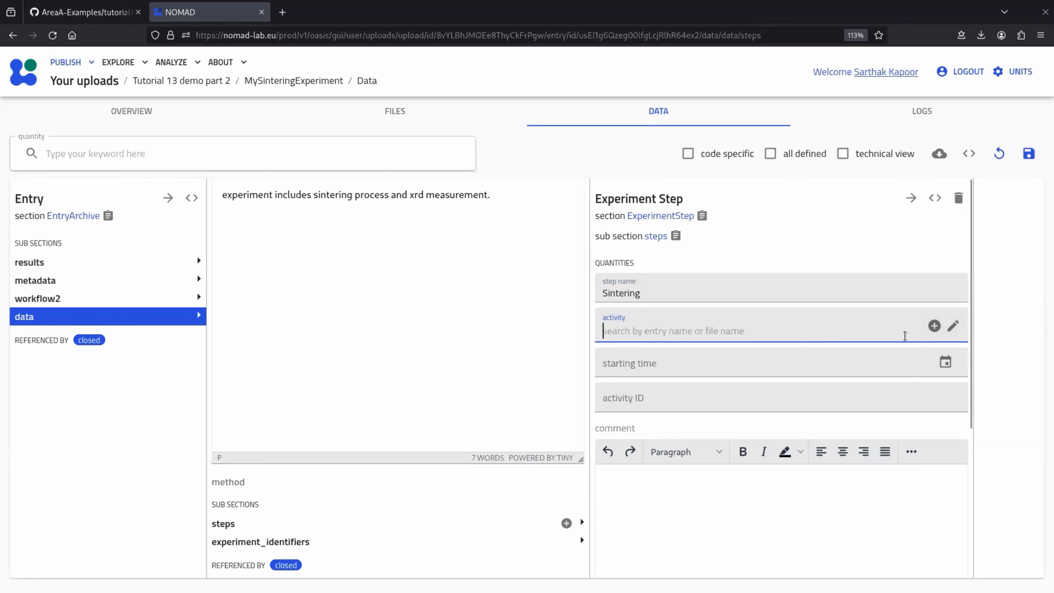
left_click(935, 327)
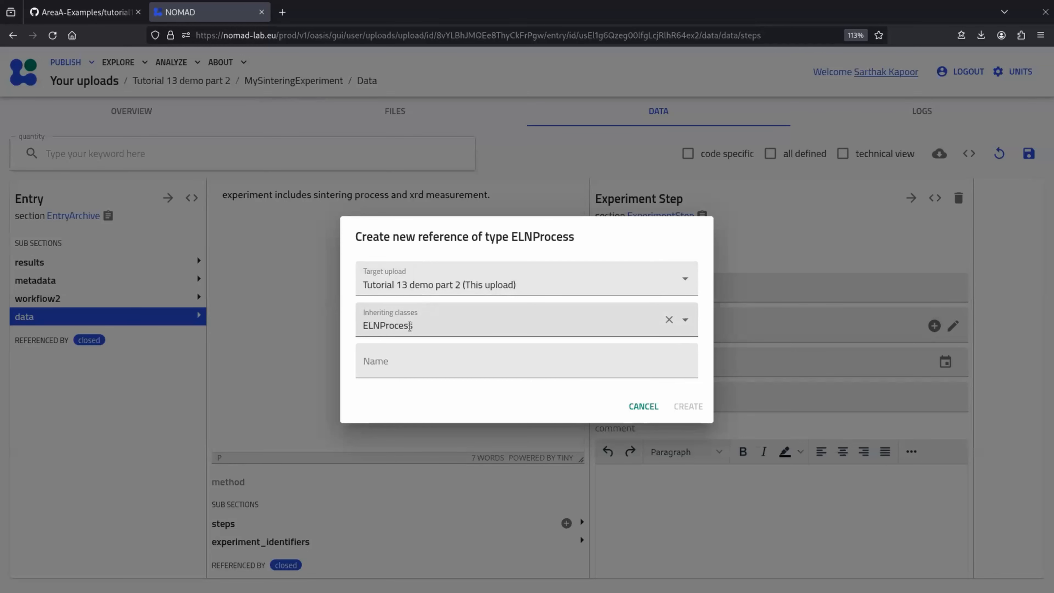
left_click(496, 322)
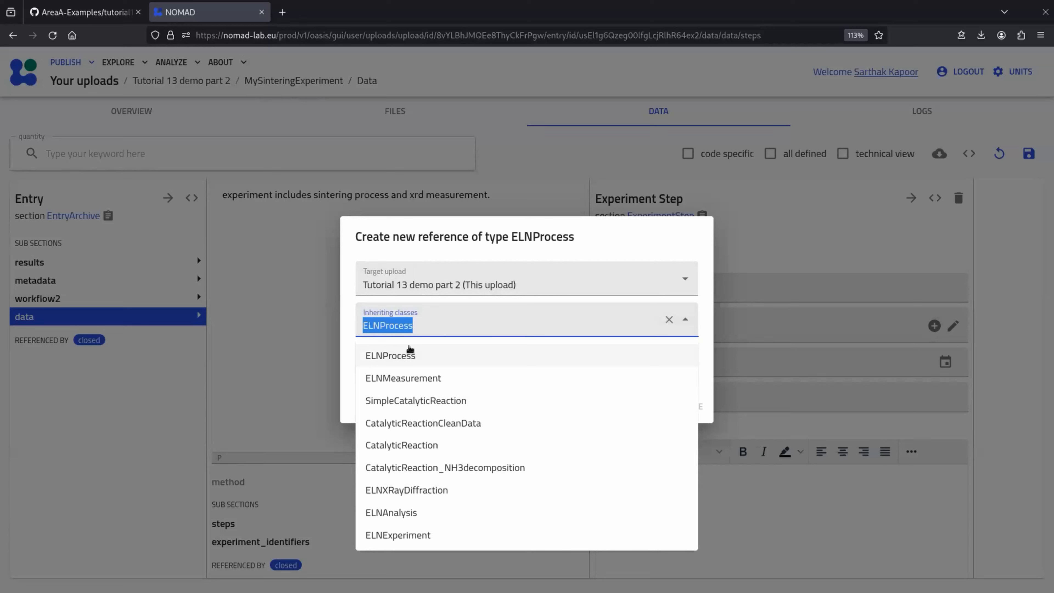
left_click(406, 356)
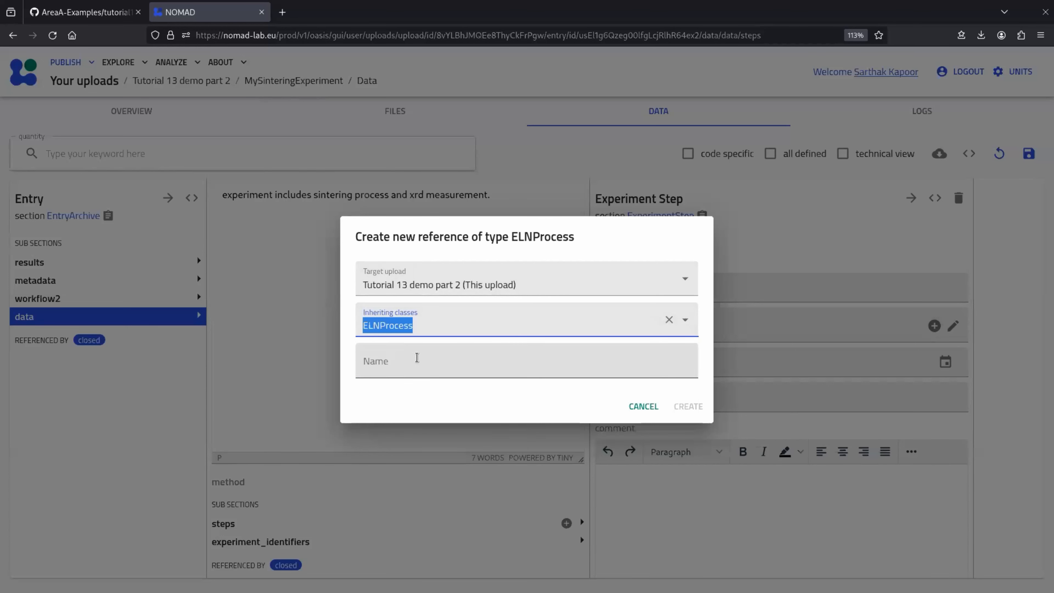
left_click(417, 358)
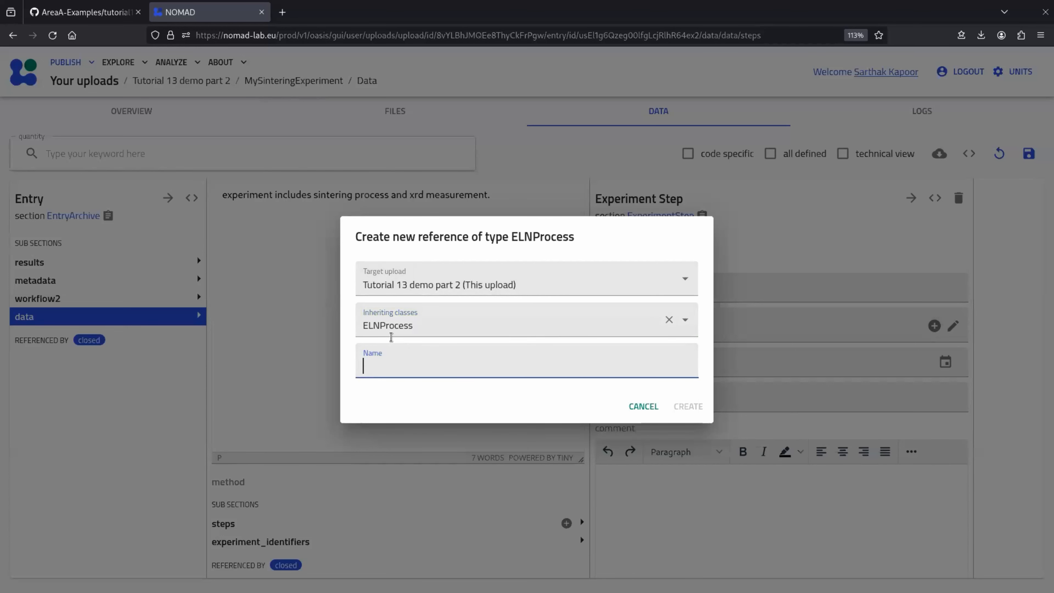
type("M")
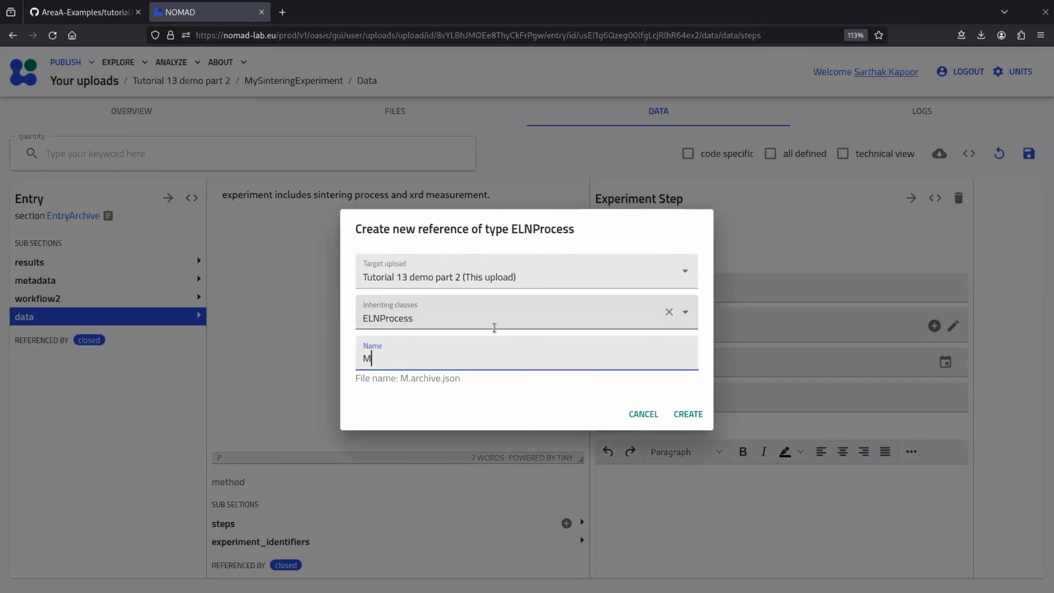
type("ySinter")
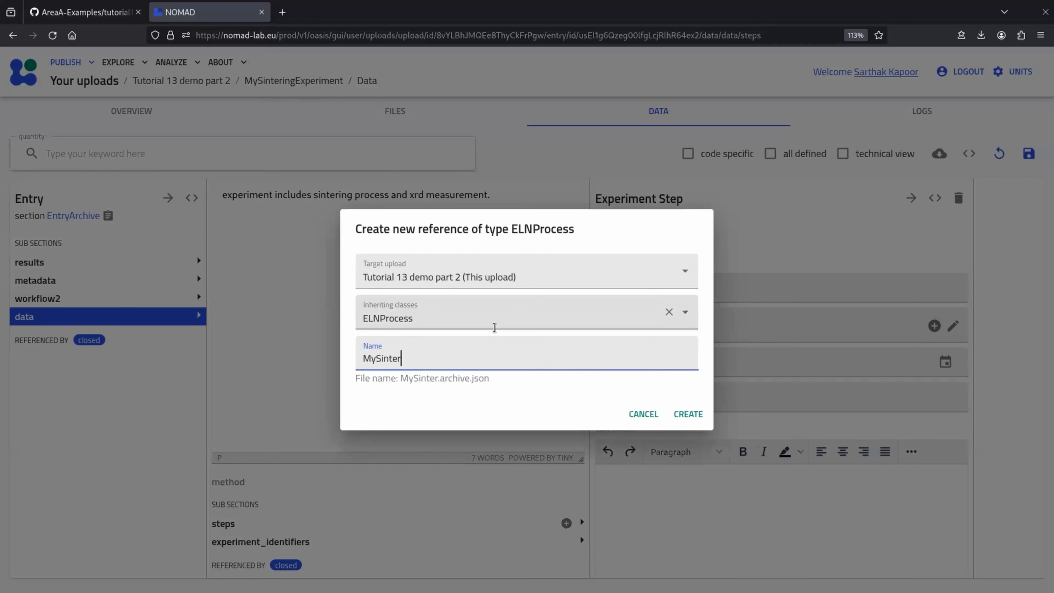
type("ingProcess")
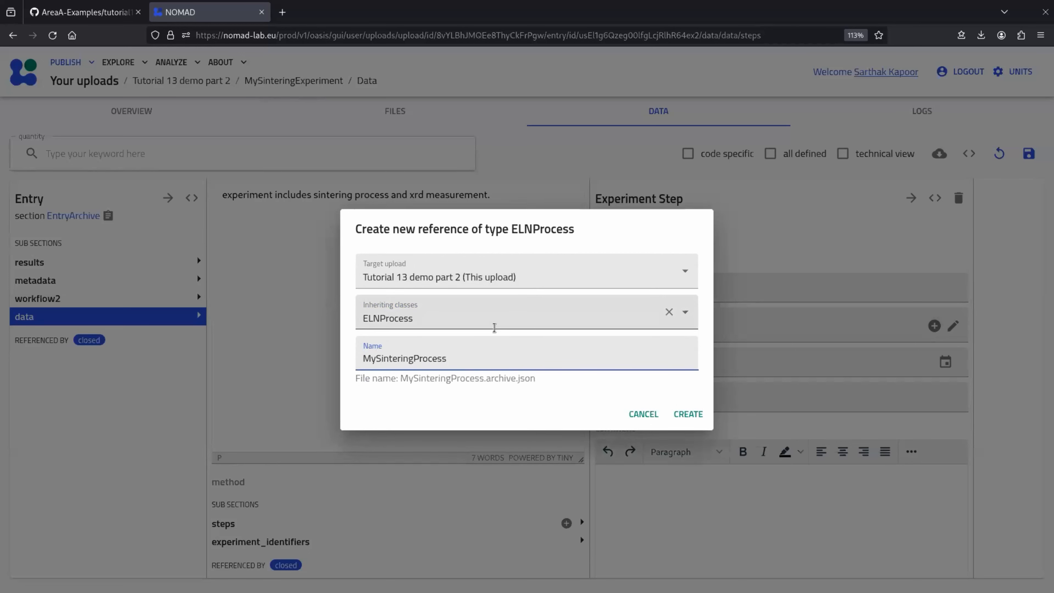
left_click(688, 414)
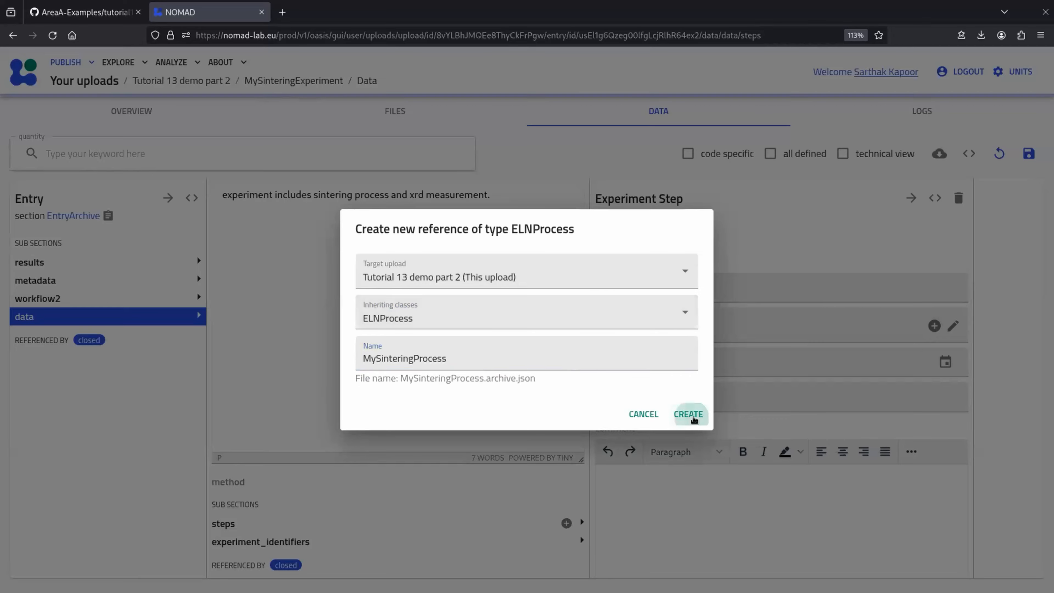
left_click(1028, 153)
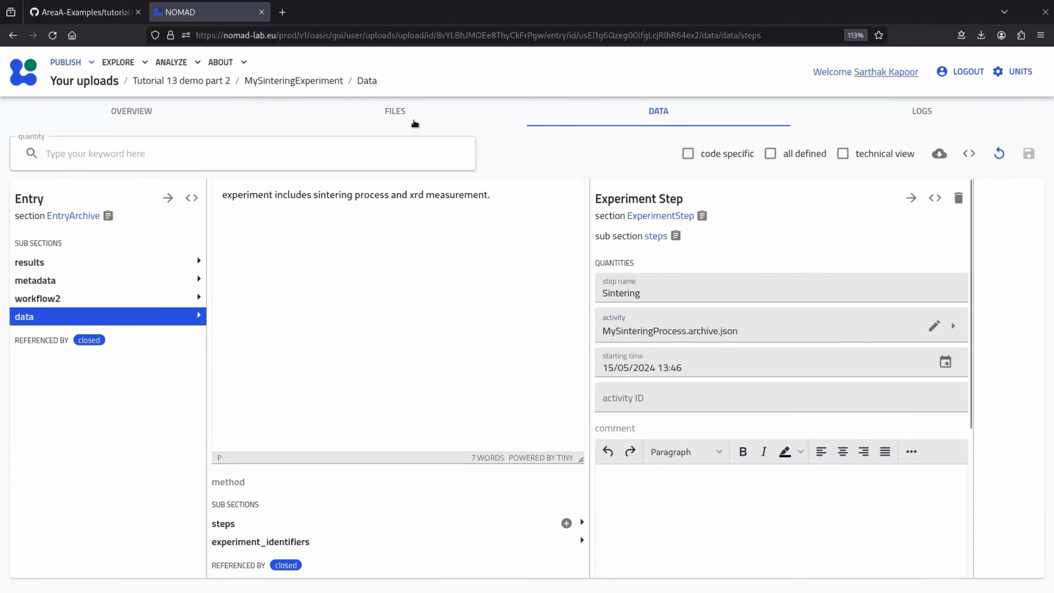
Reload the entry files to check for the new process archive, and review the Sintering step in the experiment's data.
left_click(395, 114)
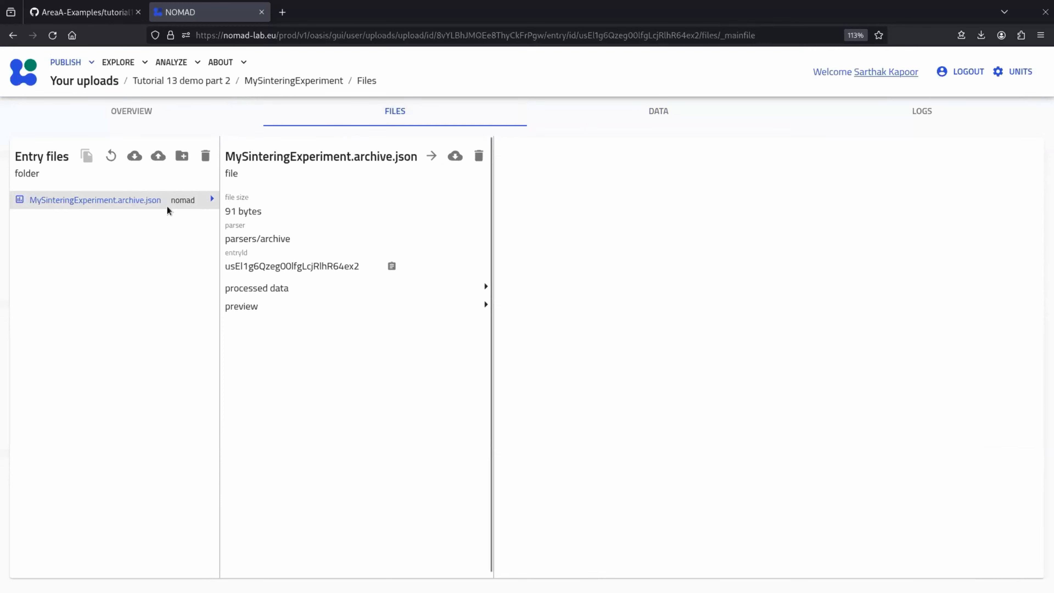
left_click(111, 156)
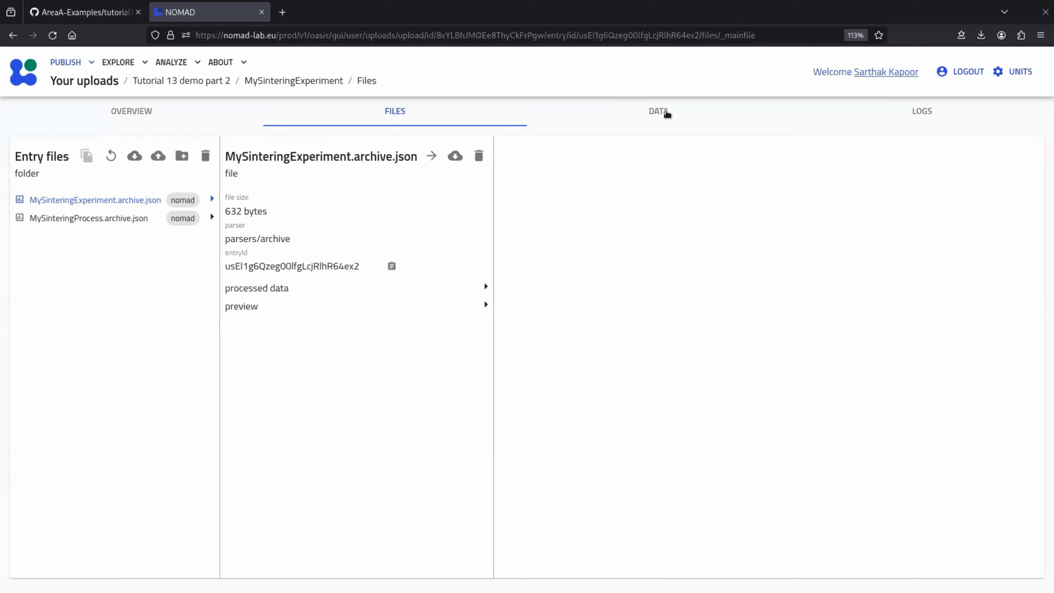
left_click(667, 113)
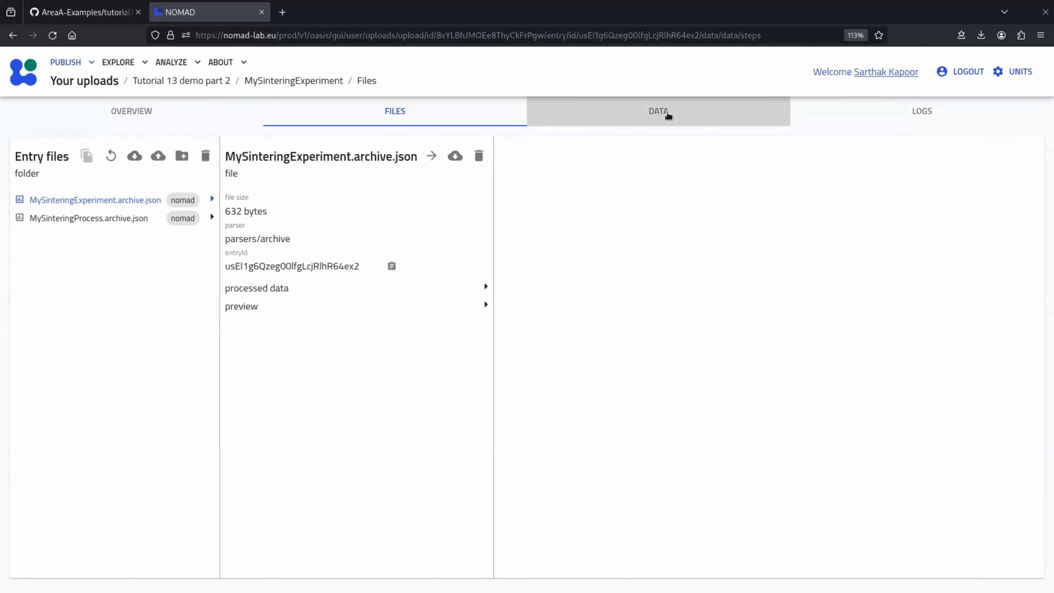
scroll(733, 392, "down", 2)
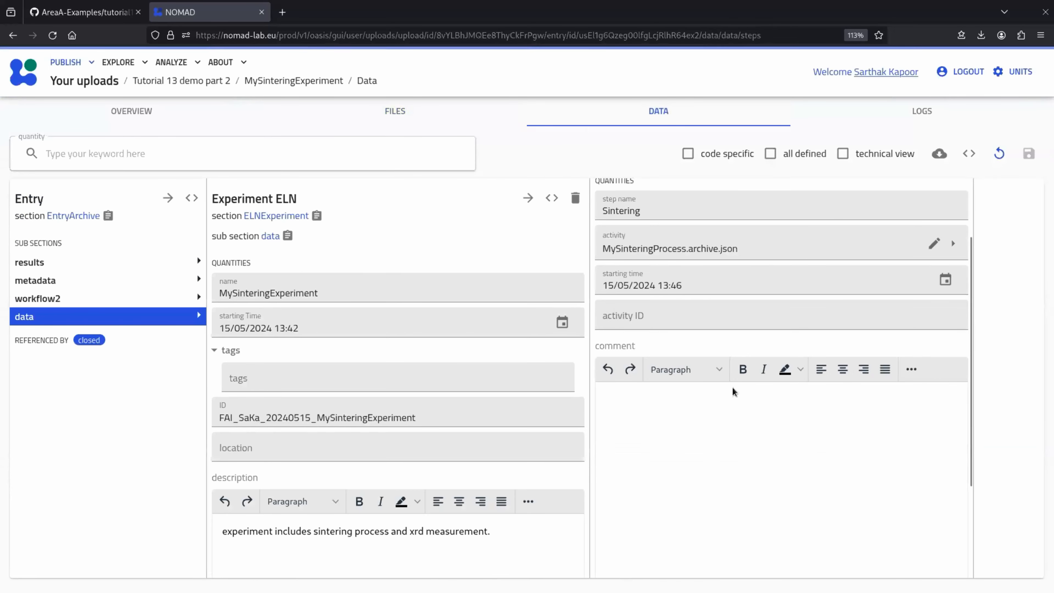
scroll(733, 391, "up", 2)
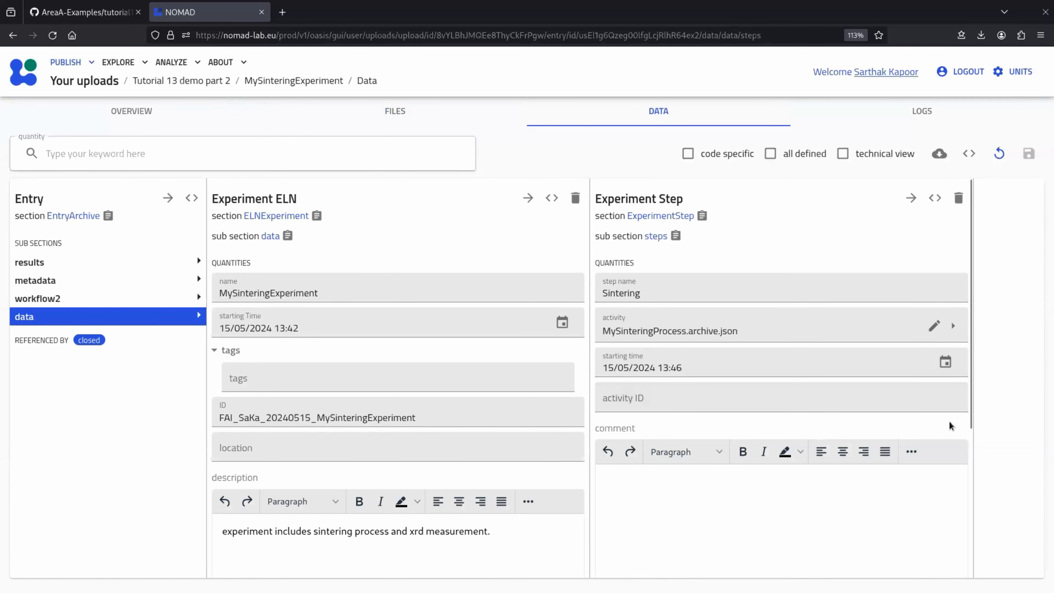
Open the MySinteringProcess entry referenced by the Sintering step's activity and show the quantities in its data section.
left_click(953, 326)
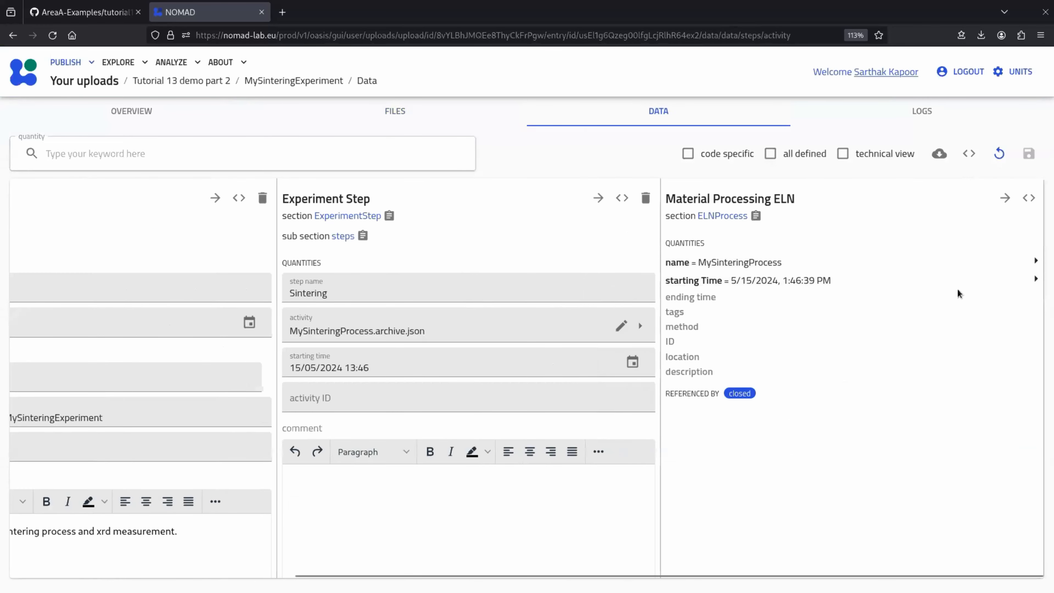
left_click(1006, 199)
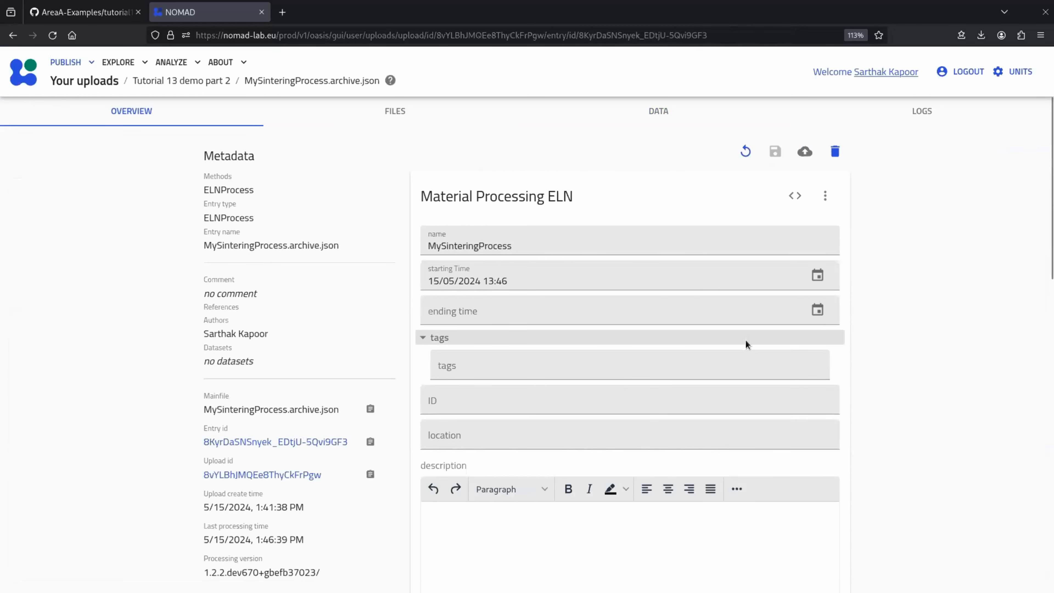
left_click(668, 117)
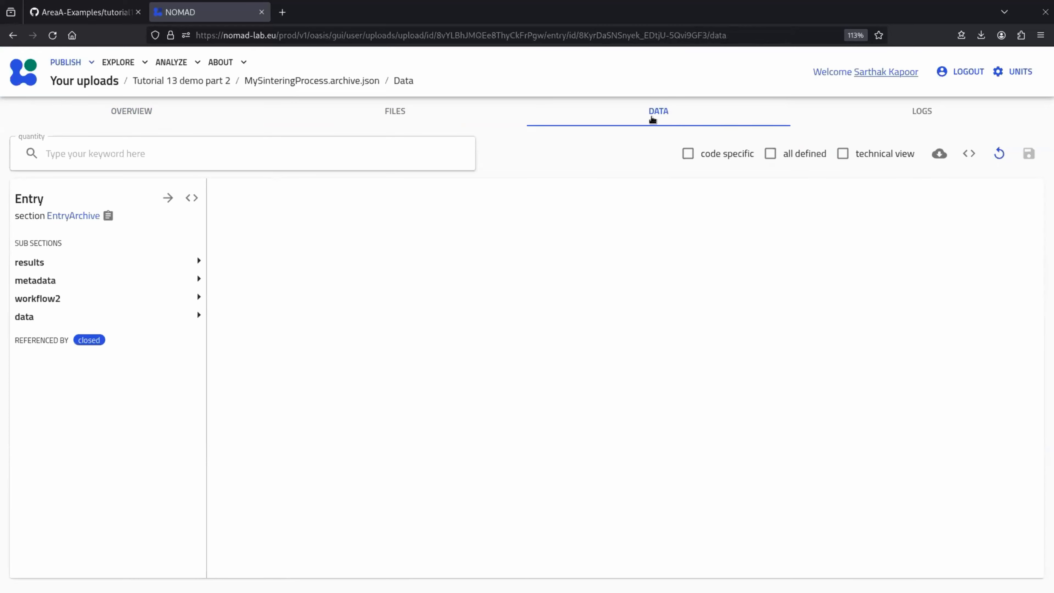
left_click(197, 320)
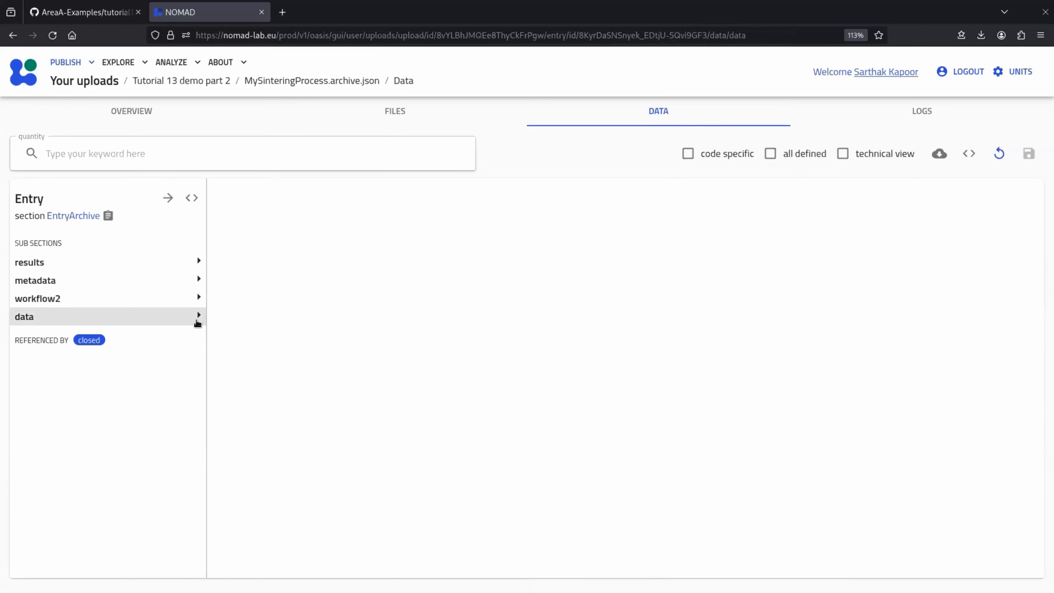
scroll(365, 355, "down", 2)
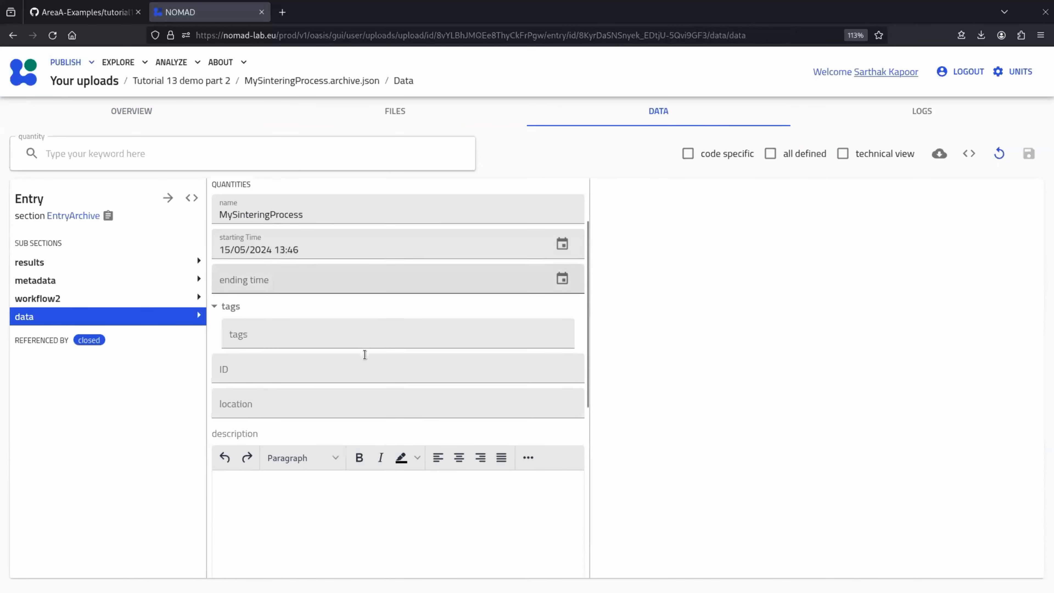
scroll(365, 353, "up", 2)
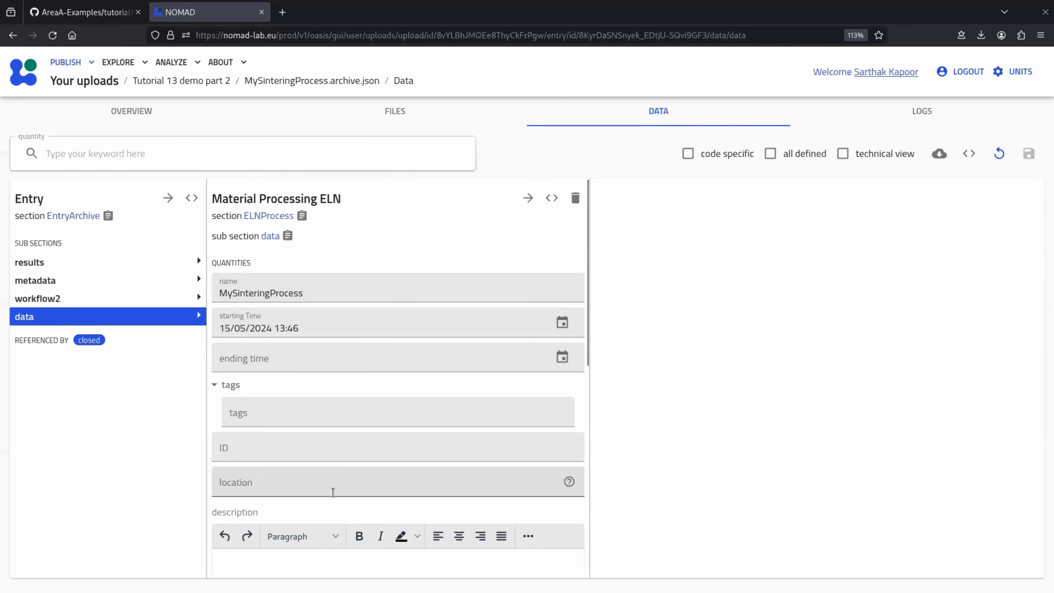
Enter "includes heating and cooling steps." as the description of MySinteringProcess and save the entry.
scroll(333, 492, "down", 3)
left_click(359, 466)
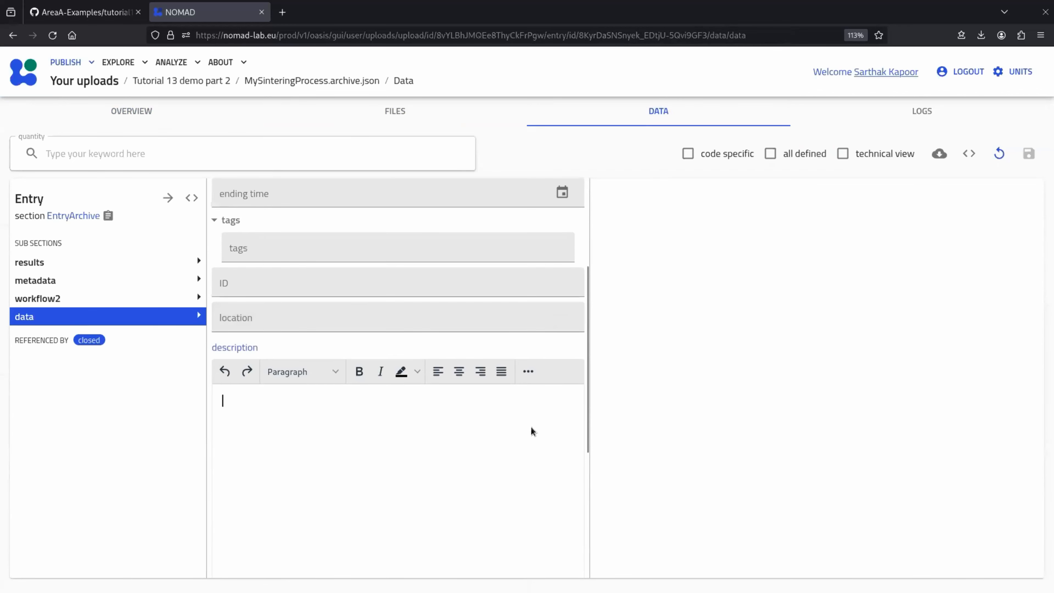
type("in")
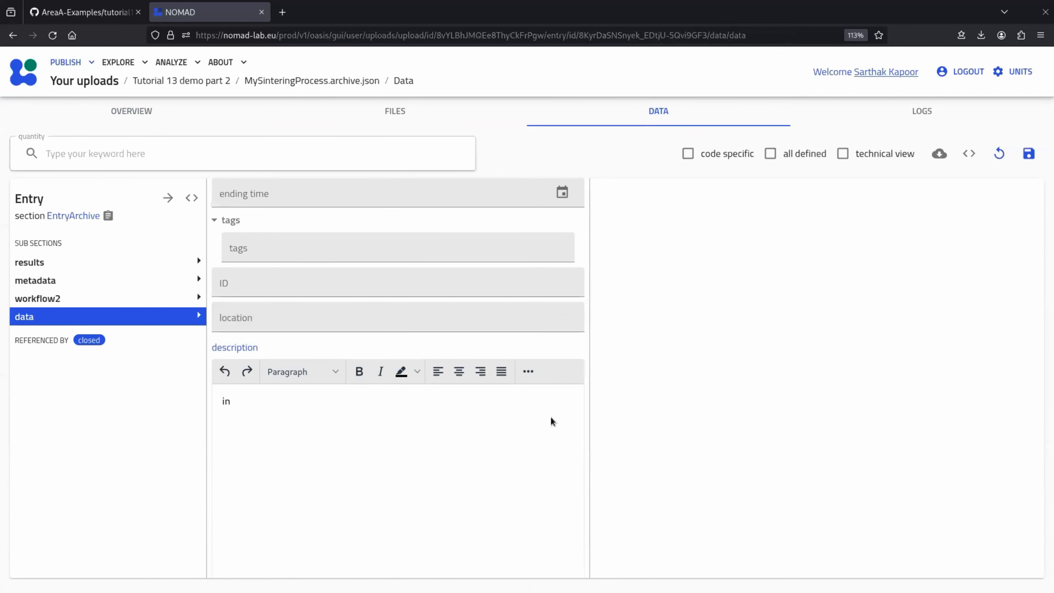
type("cludes")
type("heating and cooling steps.")
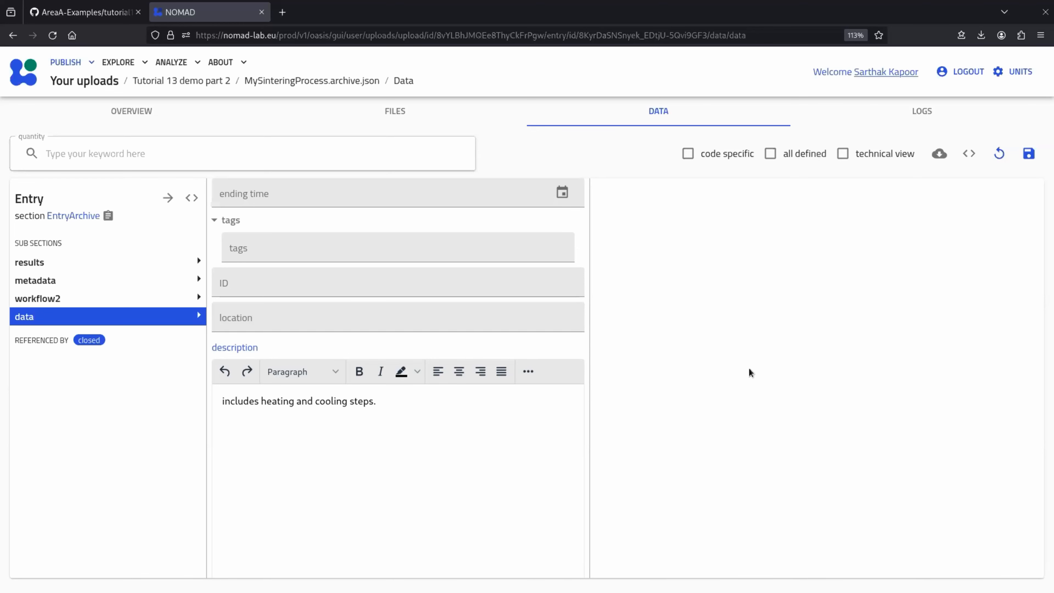
left_click(1029, 154)
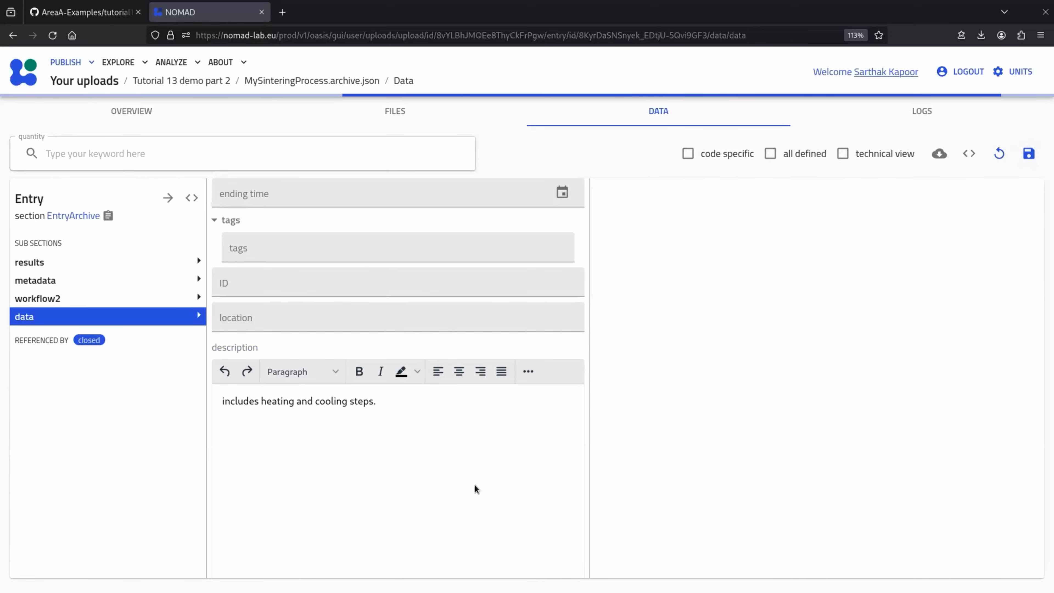
scroll(475, 484, "down", 5)
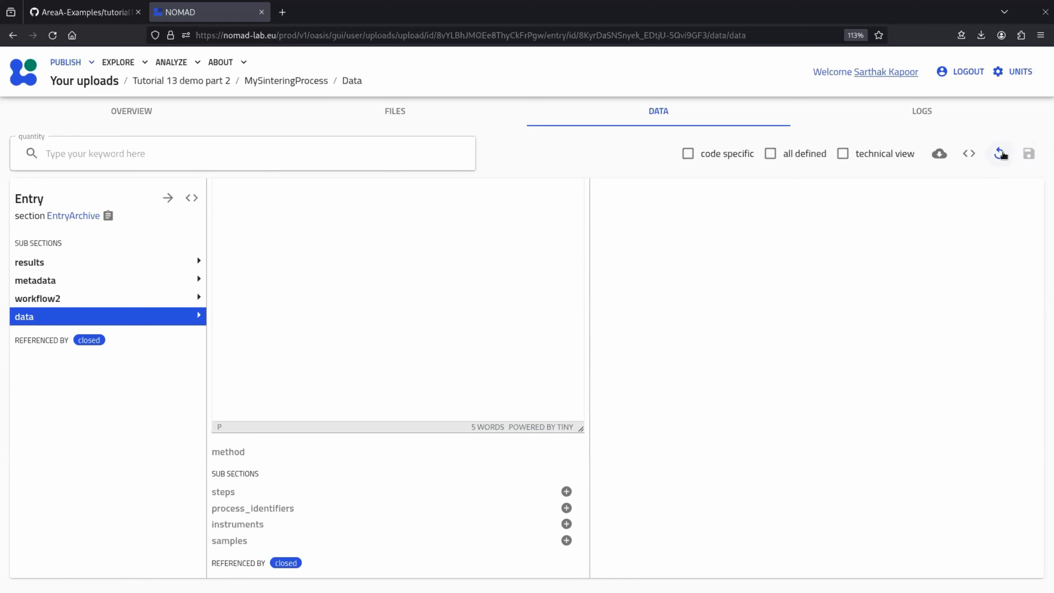
Test saving MySinteringProcess by appending "ssds" to its description, and save it again with the extra text removed.
scroll(401, 289, "up", 5)
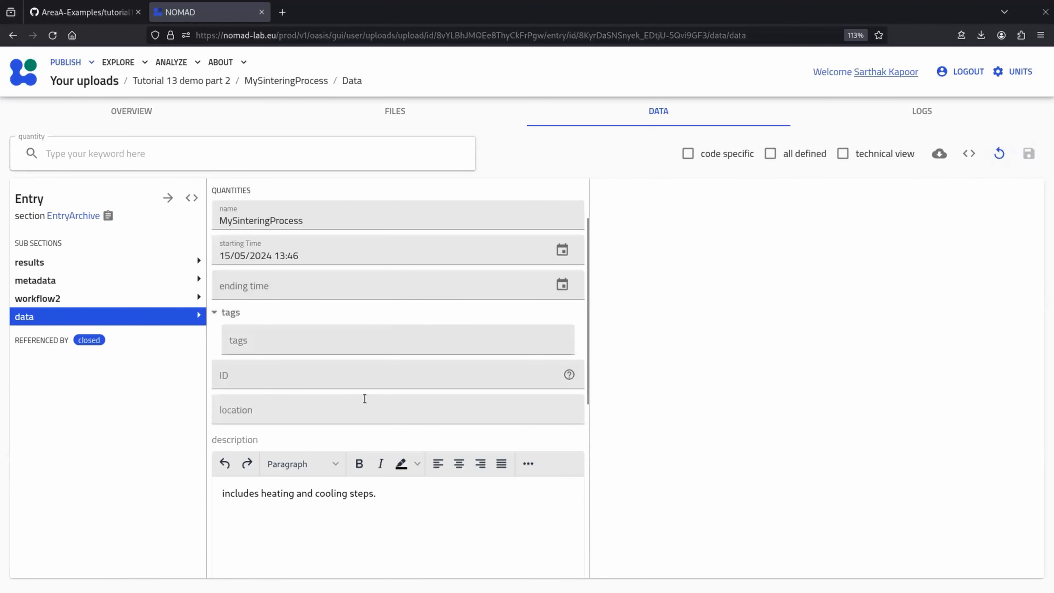
left_click(397, 503)
type("ssds")
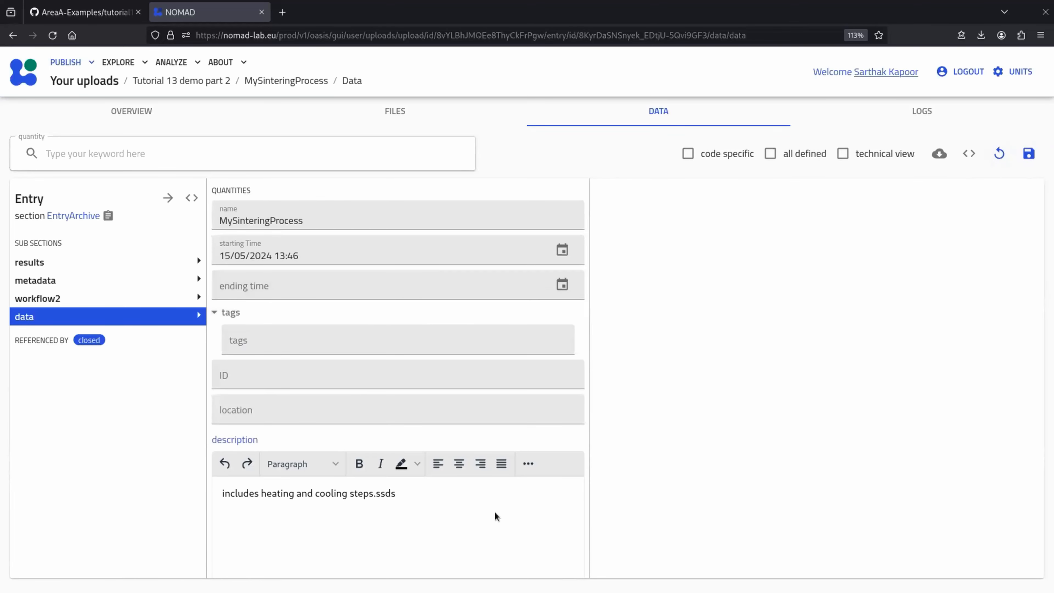
left_click(1033, 160)
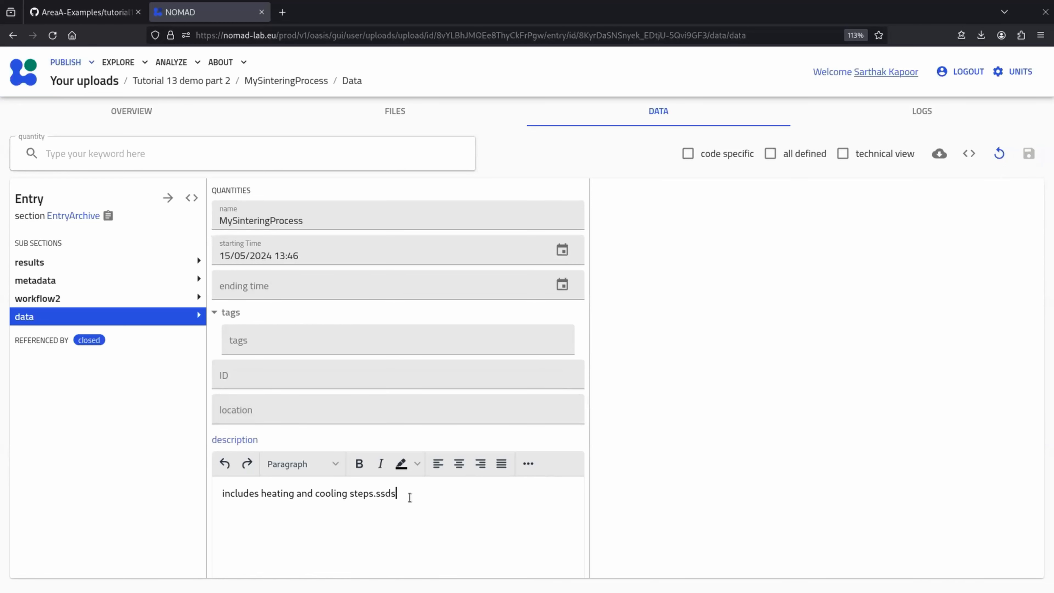
key("BackSpace")
key("BackSpace")
key("BackSpace")
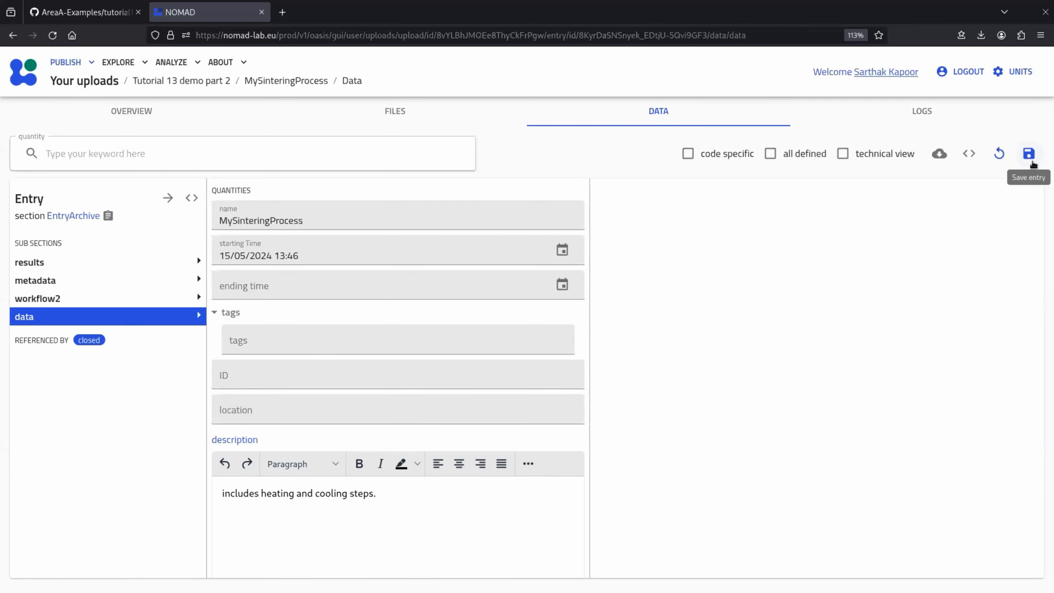
left_click(1029, 153)
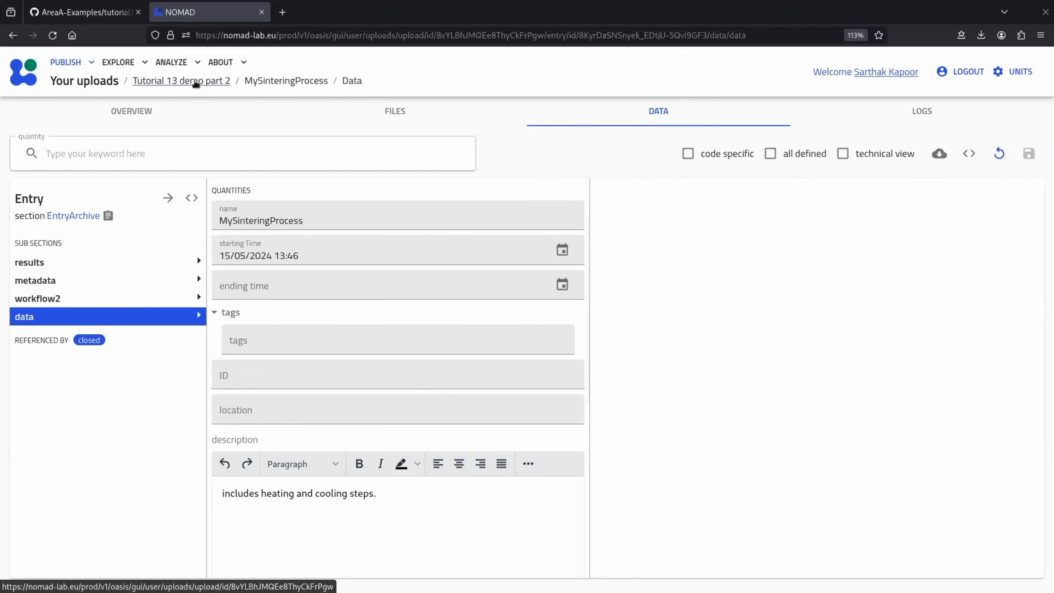
Return to the Tutorial 13 demo part 2 upload and view the Sintering step in the data of MySinteringExperiment.
left_click(214, 81)
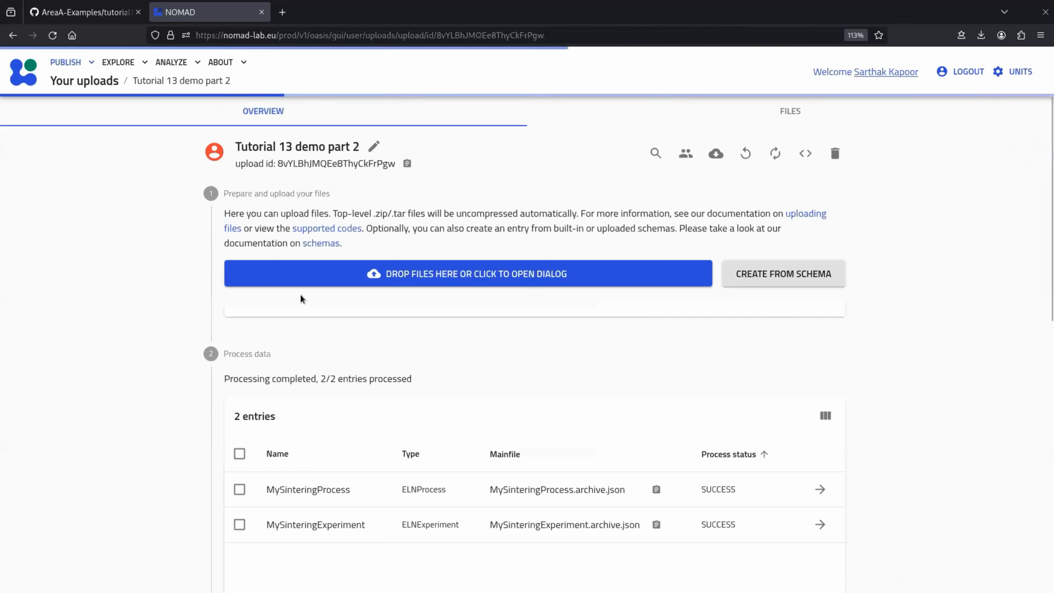
left_click(821, 547)
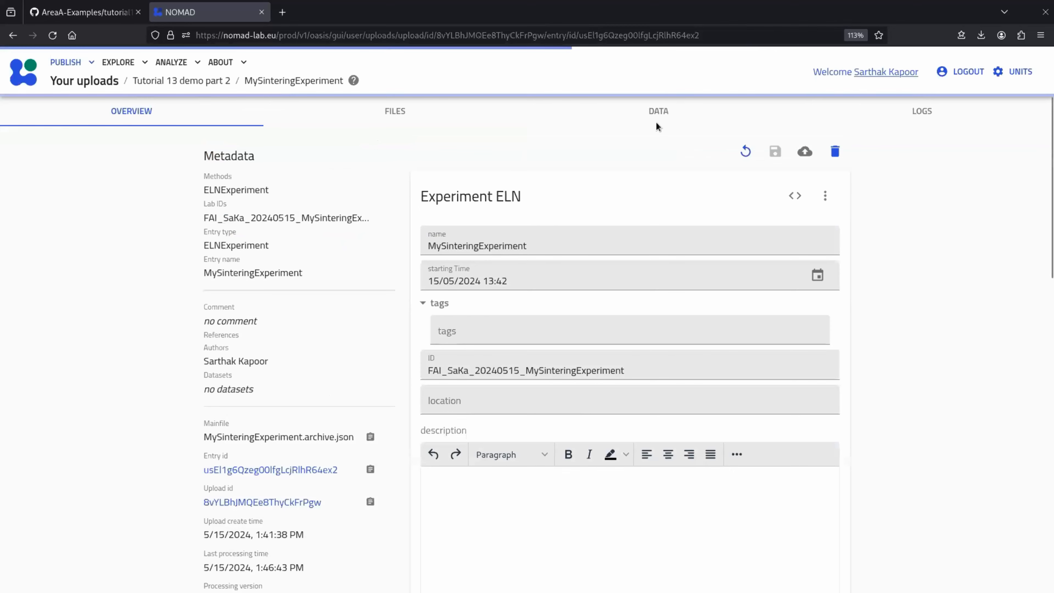
left_click(657, 112)
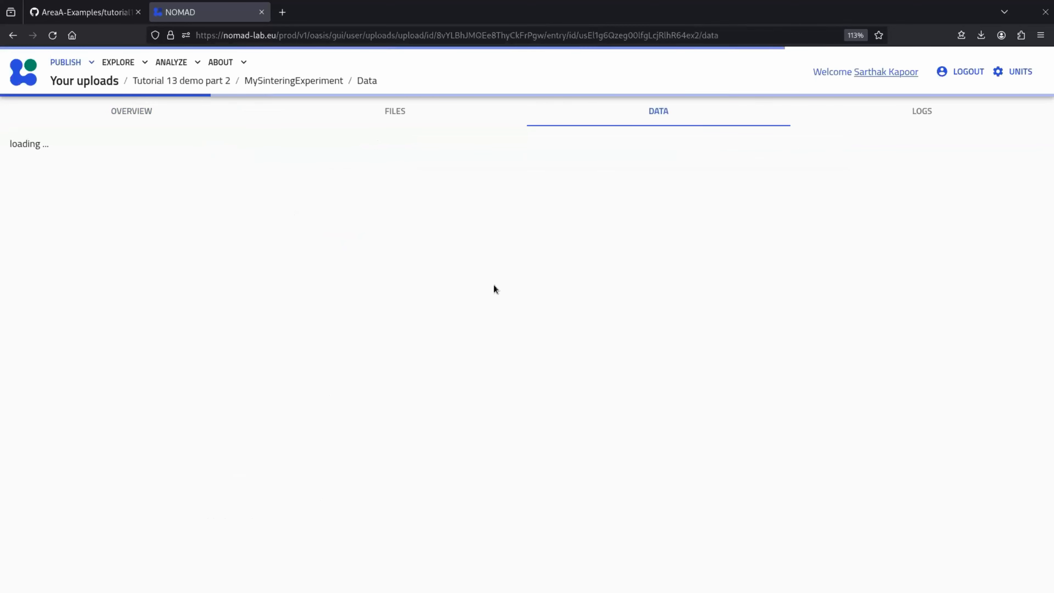
left_click(146, 316)
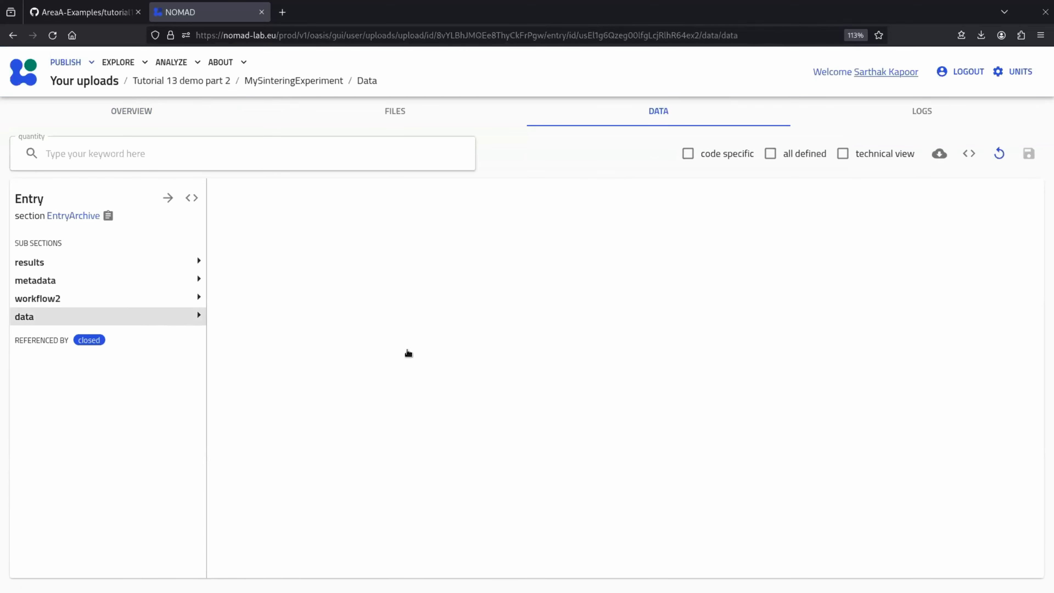
scroll(422, 354, "down", 8)
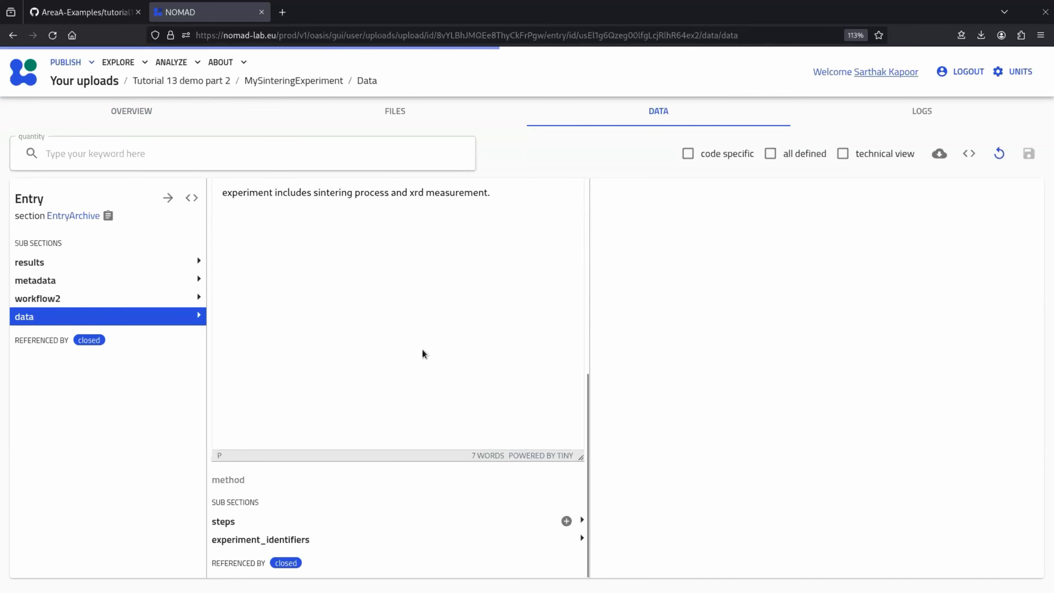
left_click(555, 531)
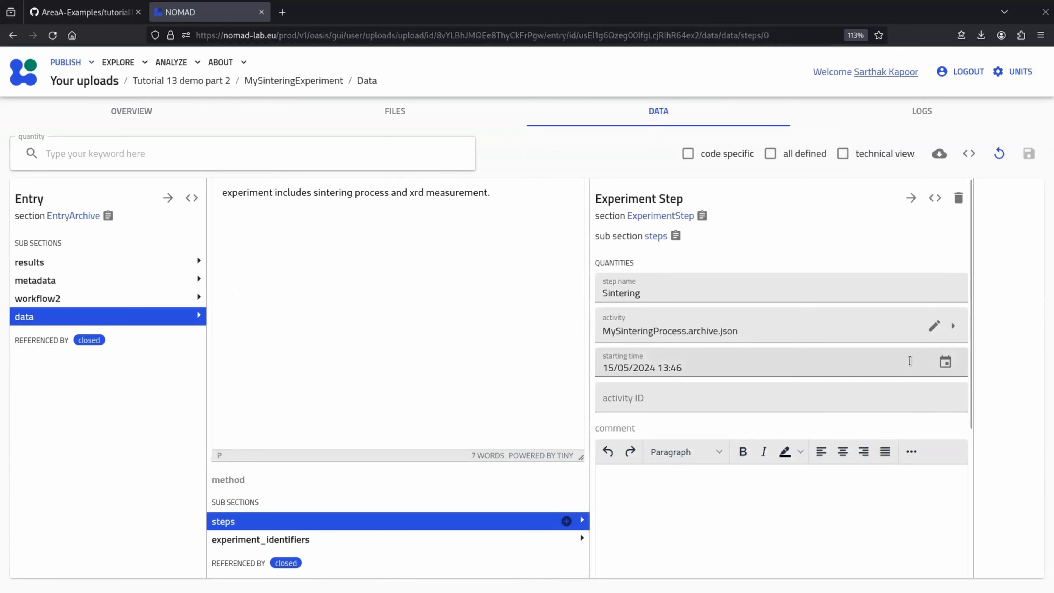
Inspect the process referenced by the Sintering step's activity and open its entry overview to review its fields.
left_click(845, 334)
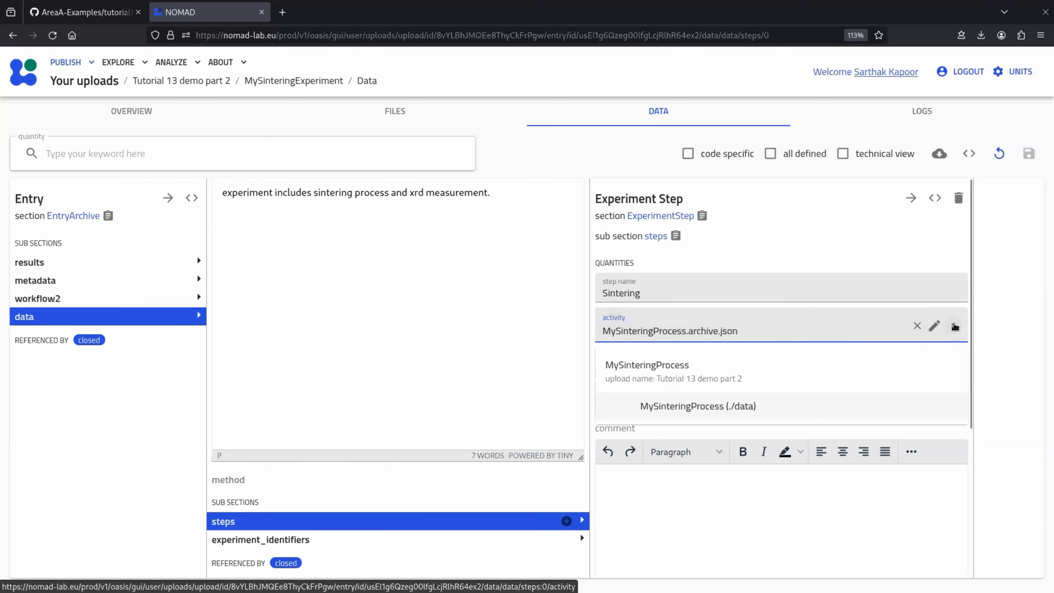
left_click(955, 326)
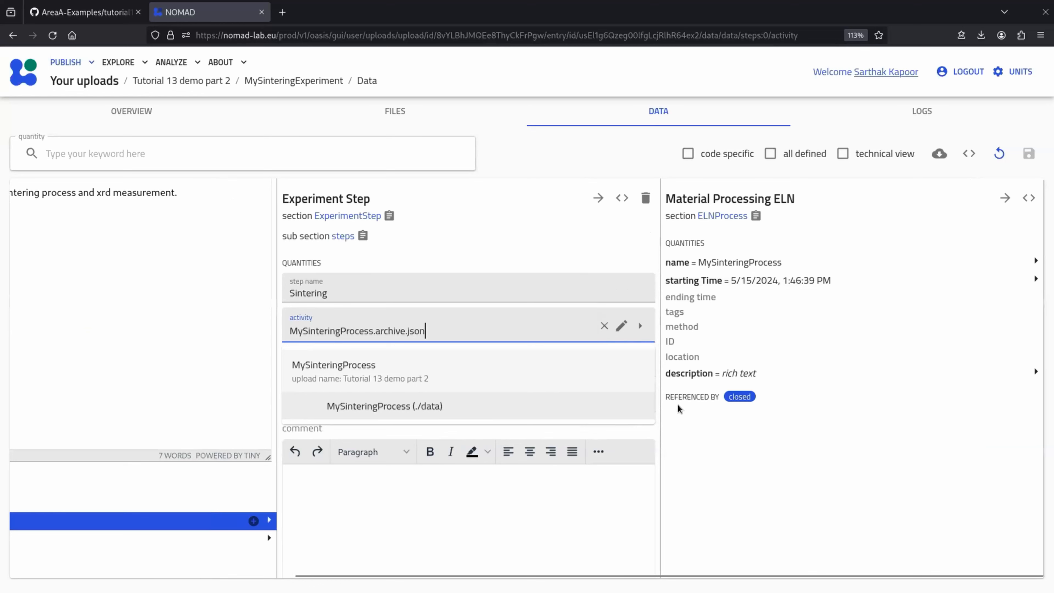
left_click(897, 502)
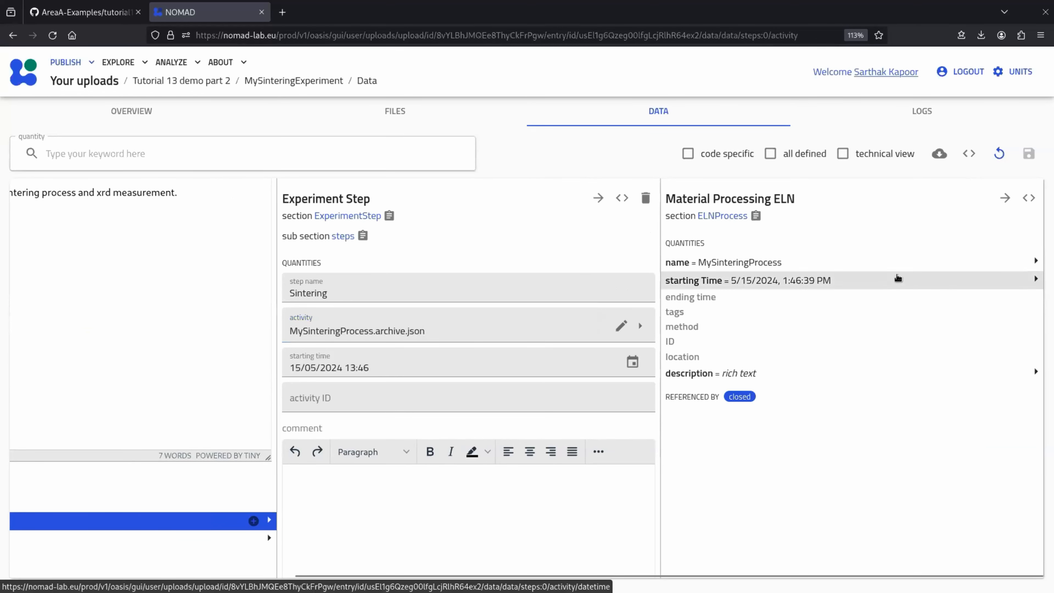
left_click(1006, 201)
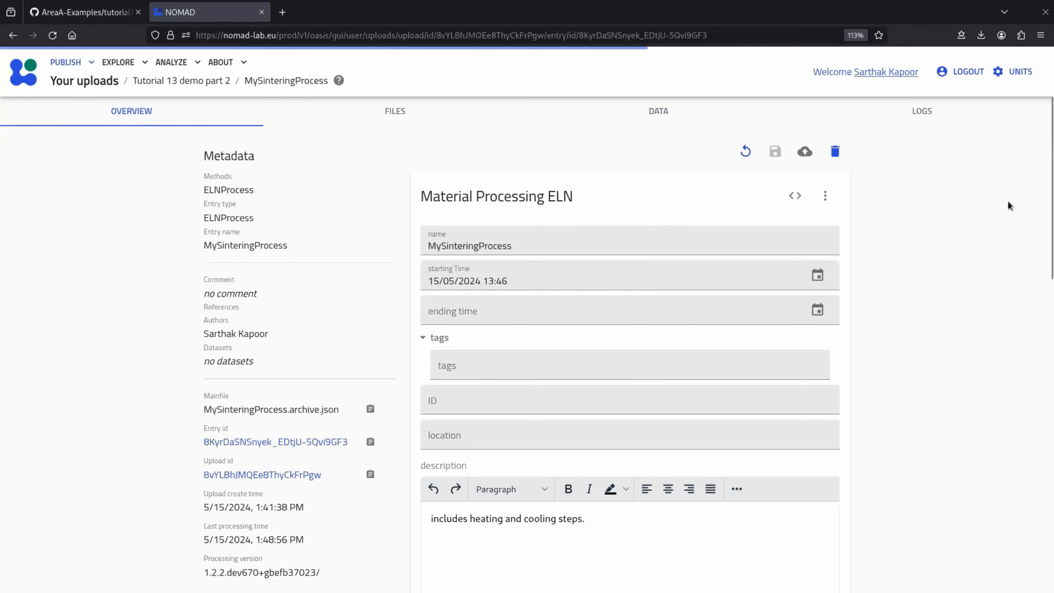
scroll(592, 205, "down", 4)
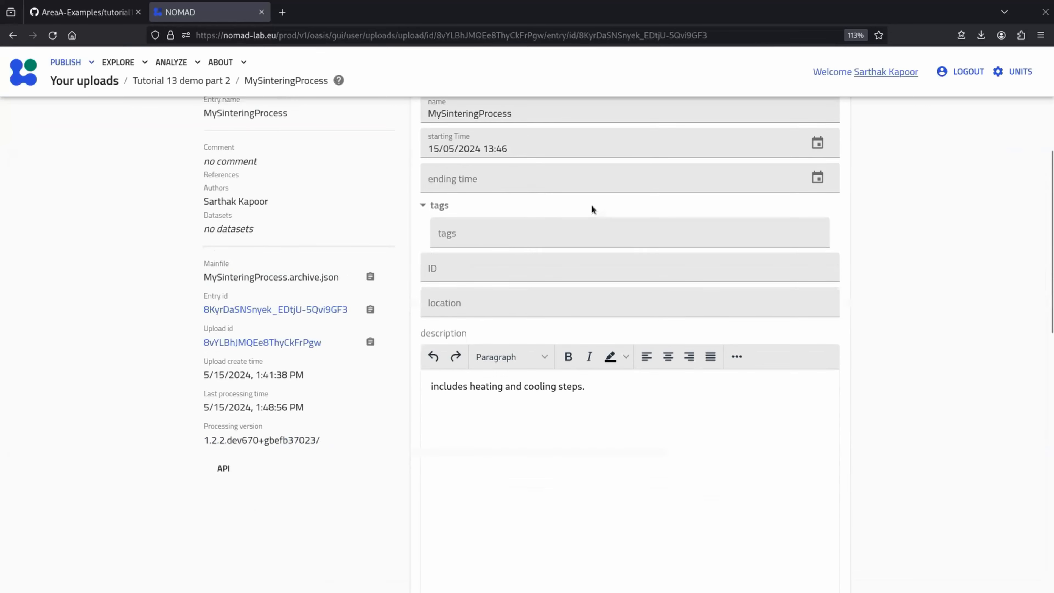
scroll(592, 205, "up", 4)
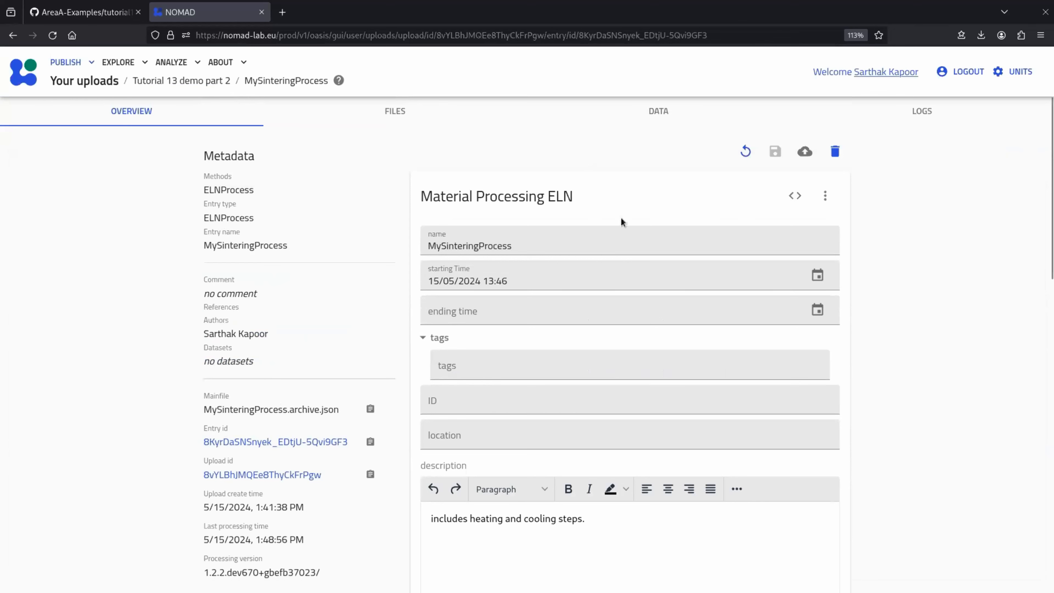
Add a process step named Heating to the steps in MySinteringProcess's data section.
left_click(668, 112)
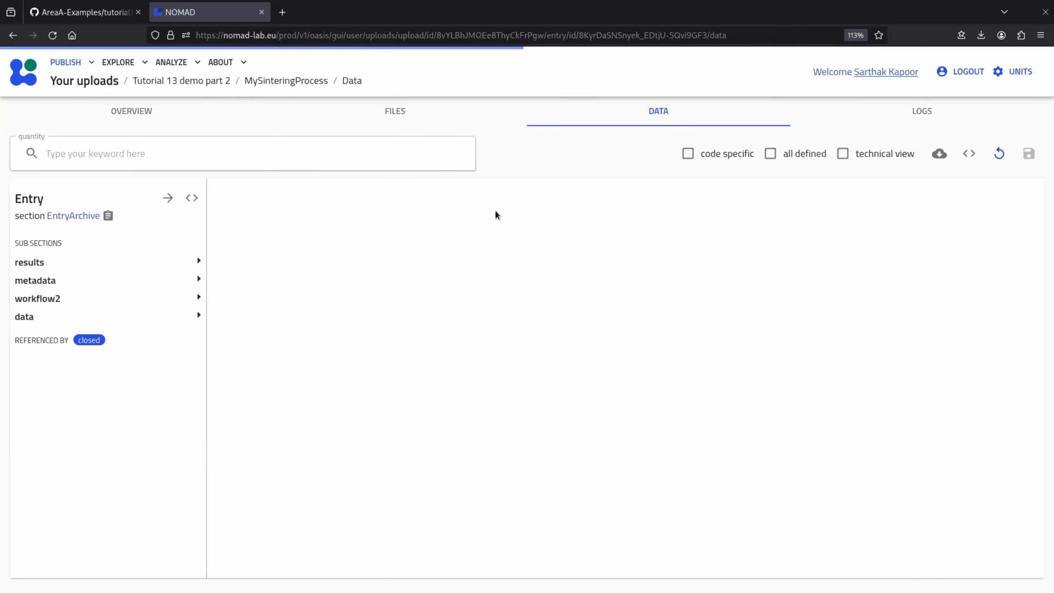
left_click(182, 319)
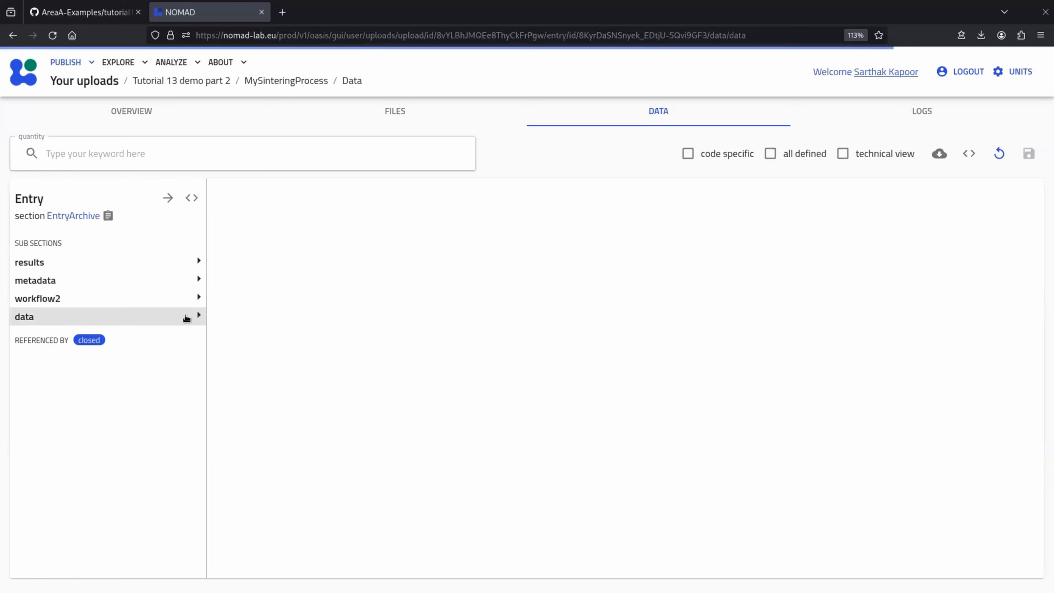
scroll(426, 326, "down", 10)
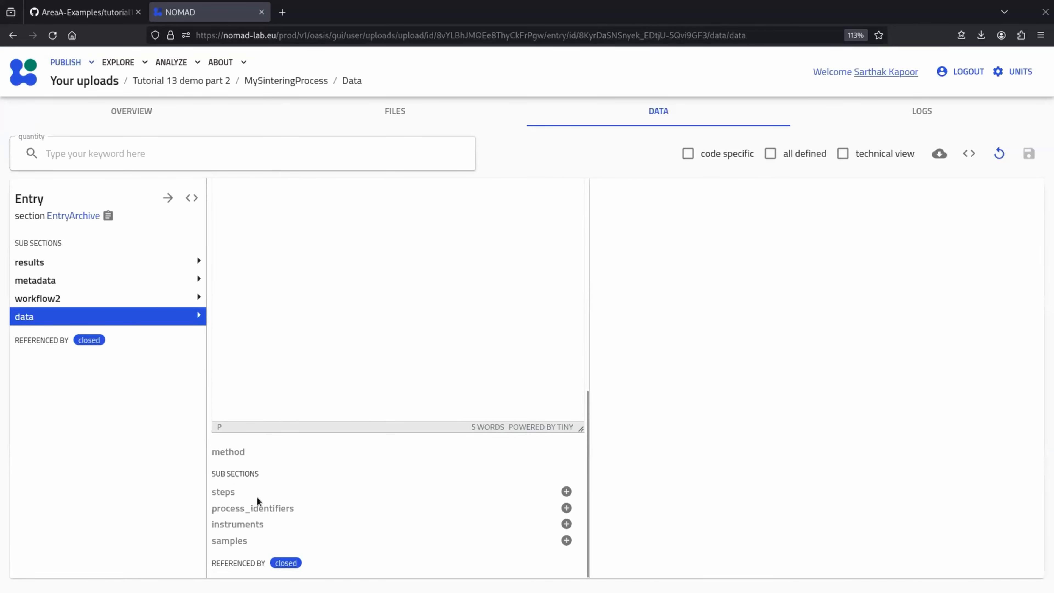
left_click(567, 492)
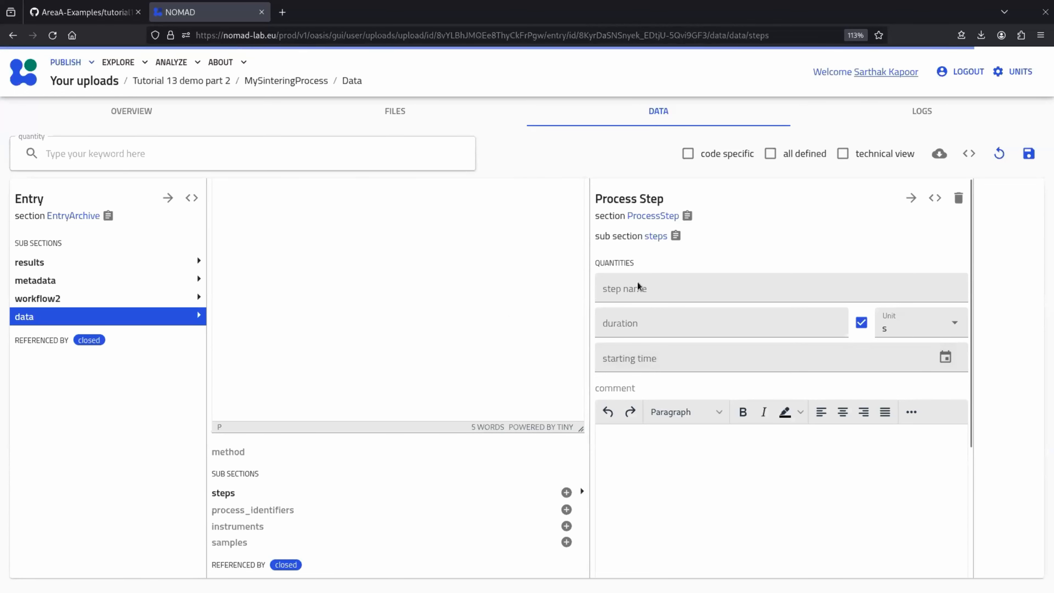
left_click(688, 288)
type("He")
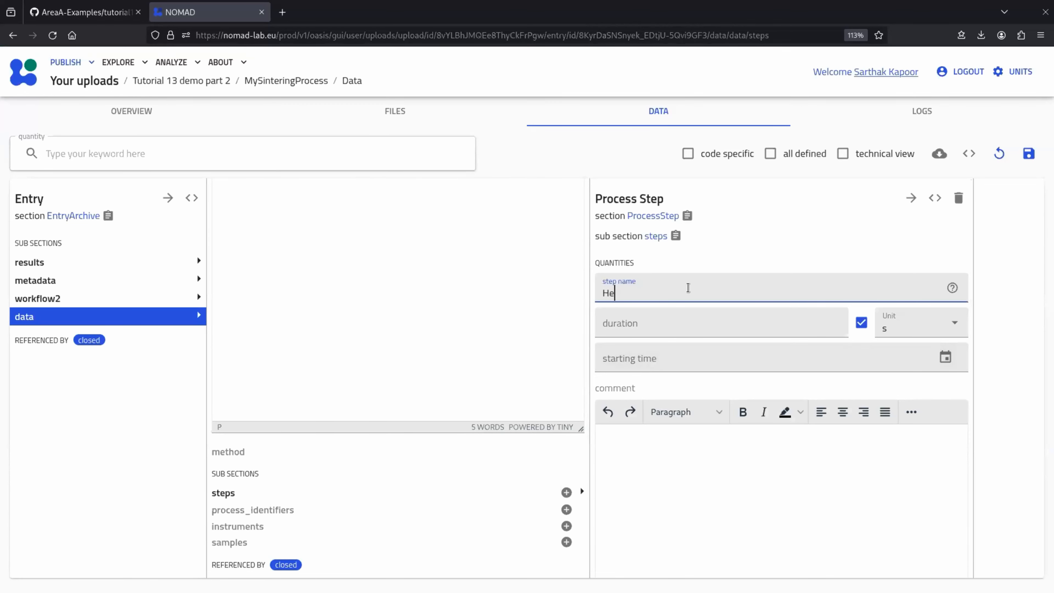
type("ating")
Set the Heating step's duration to 30 with minute as the unit.
left_click(725, 332)
left_click(954, 323)
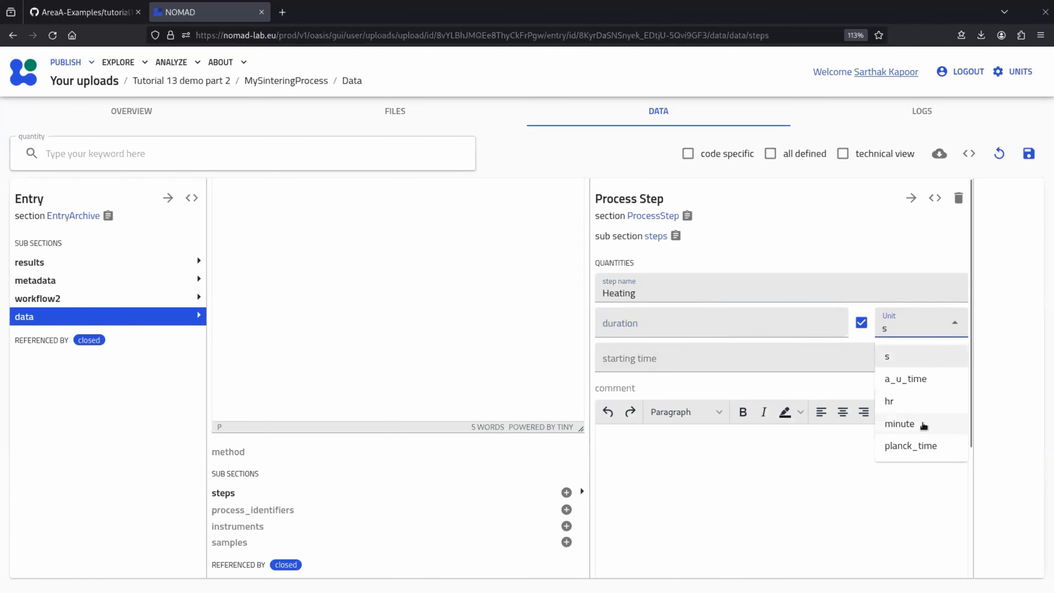
left_click(900, 424)
left_click(710, 331)
type("30")
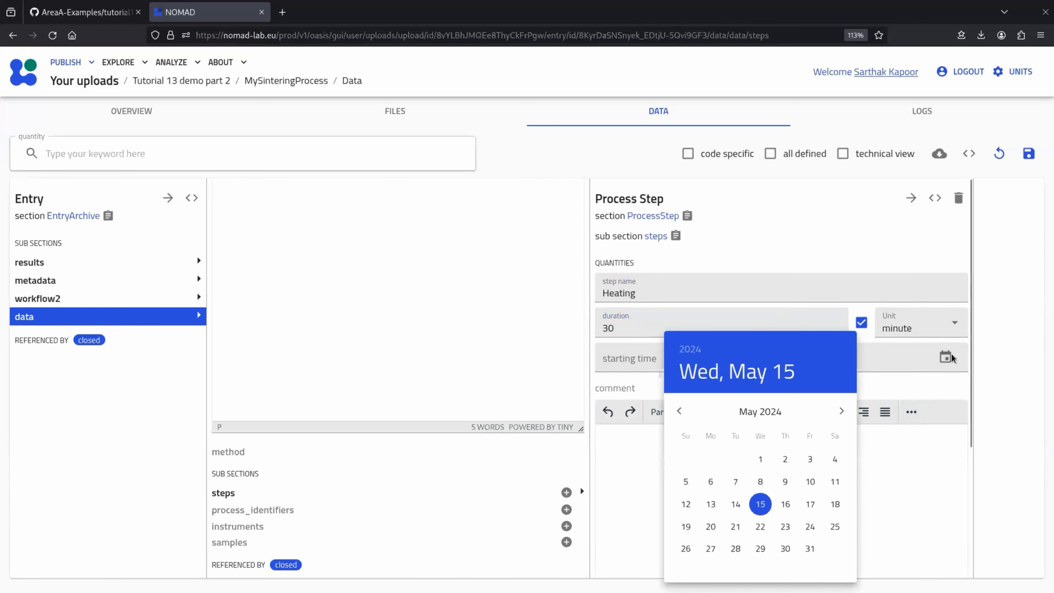
Set the Heating step's starting time to 15/05/2024 10:00.
left_click(945, 357)
left_click(760, 504)
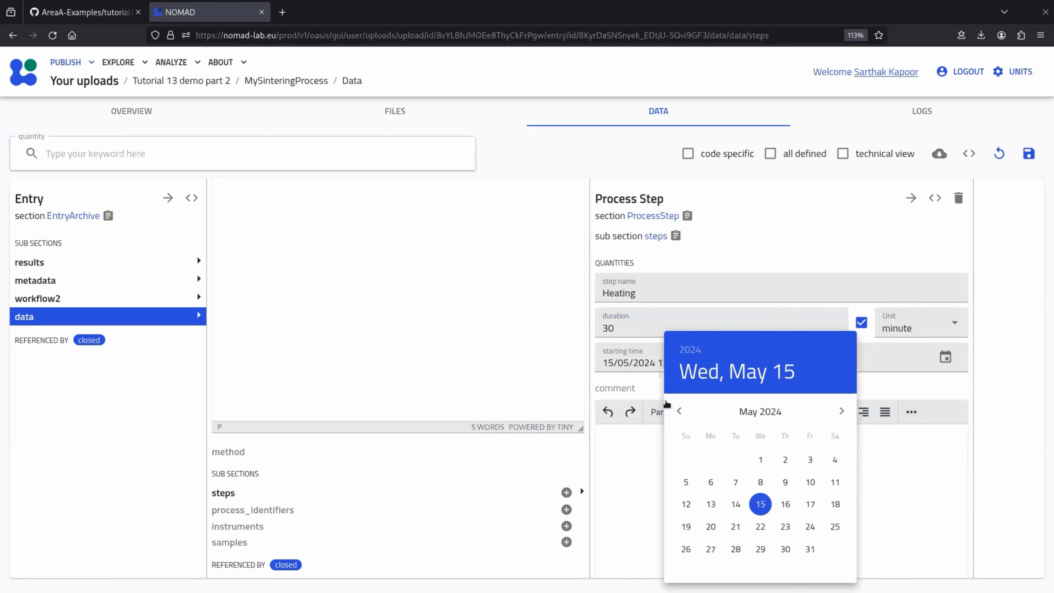
left_click(654, 388)
left_click(670, 362)
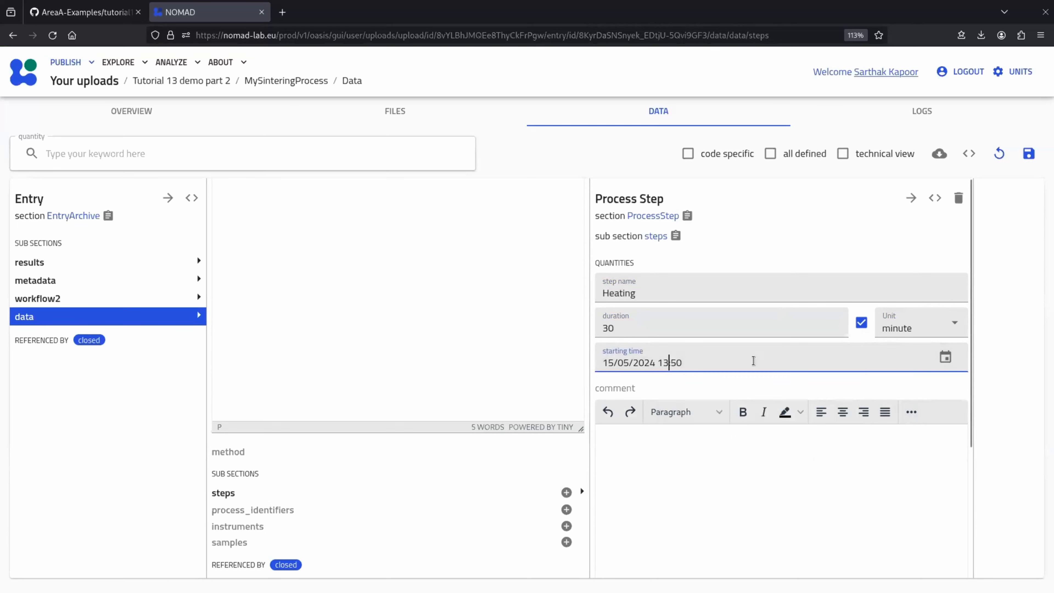
key("End")
key("BackSpace")
key("BackSpace")
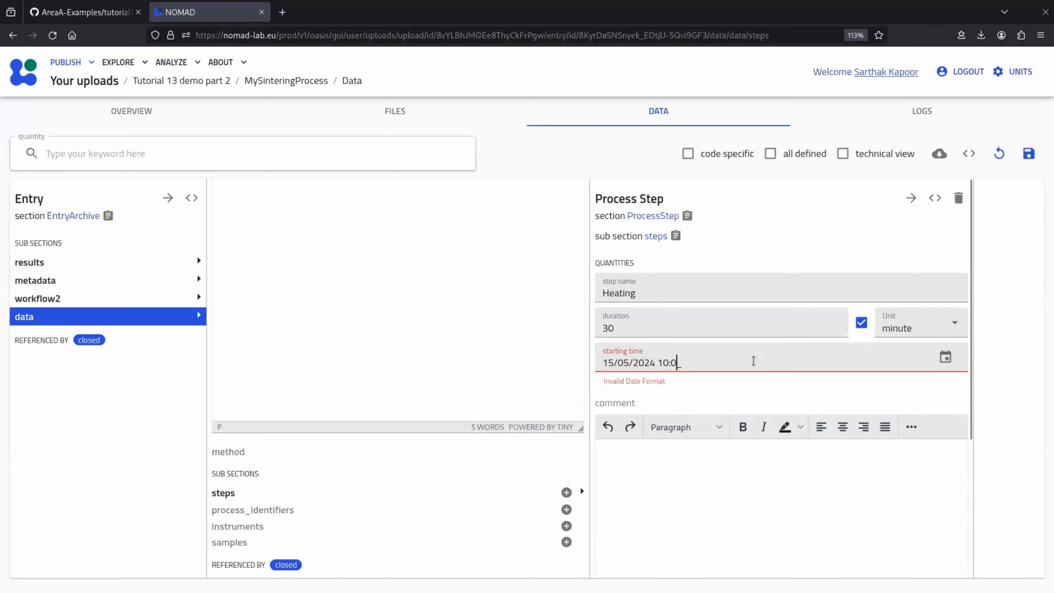
type("00")
Enter "initial temperature = 25 degC" and "final temperture = 100 degC" on separate lines as the Heating step's comment, and save the entry.
left_click(754, 477)
scroll(784, 394, "down", 2)
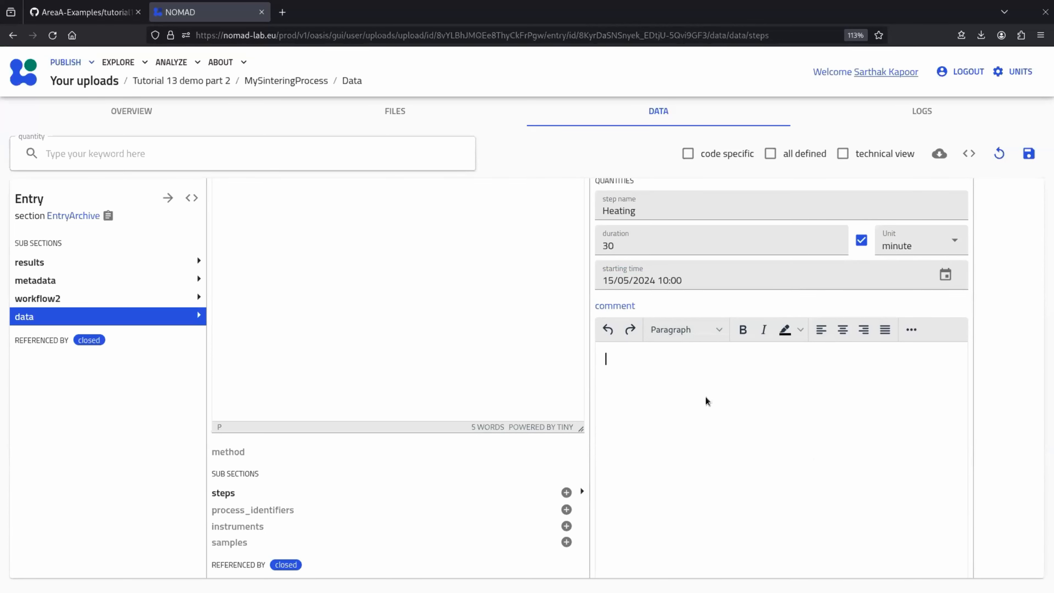
type("initial temperature = 25")
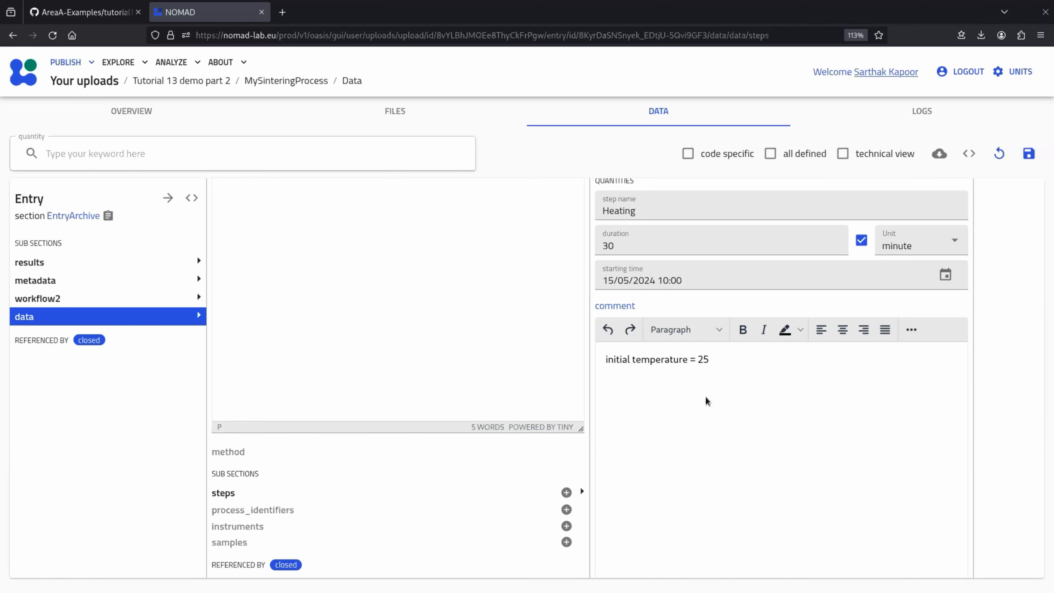
type(" degC")
key("Return")
type("final tempertature")
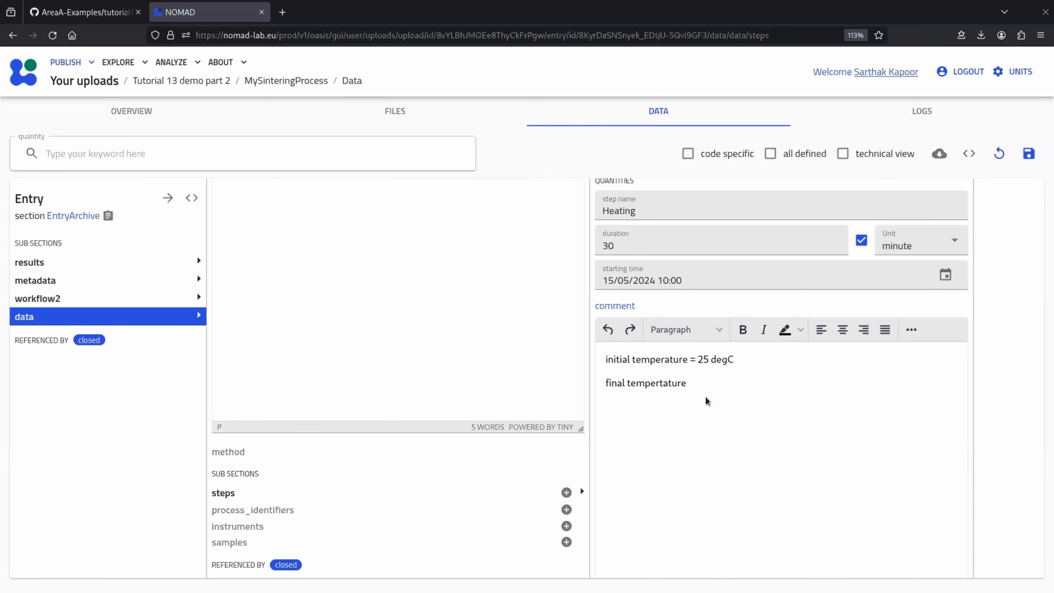
key("BackSpace")
key("BackSpace")
key("BackSpace")
key("BackSpace")
key("BackSpace")
type("u")
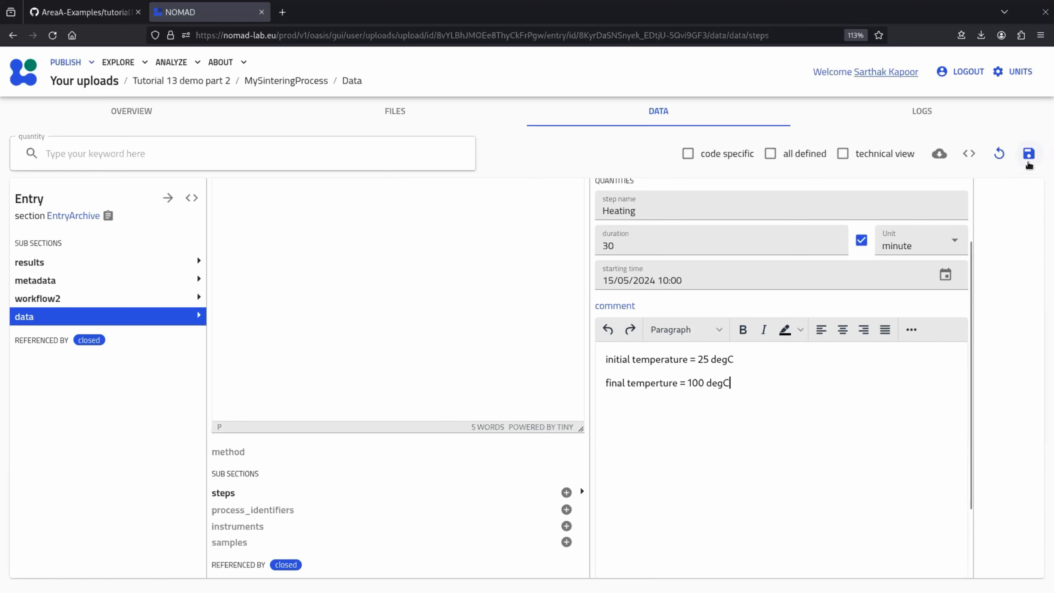
left_click(1029, 160)
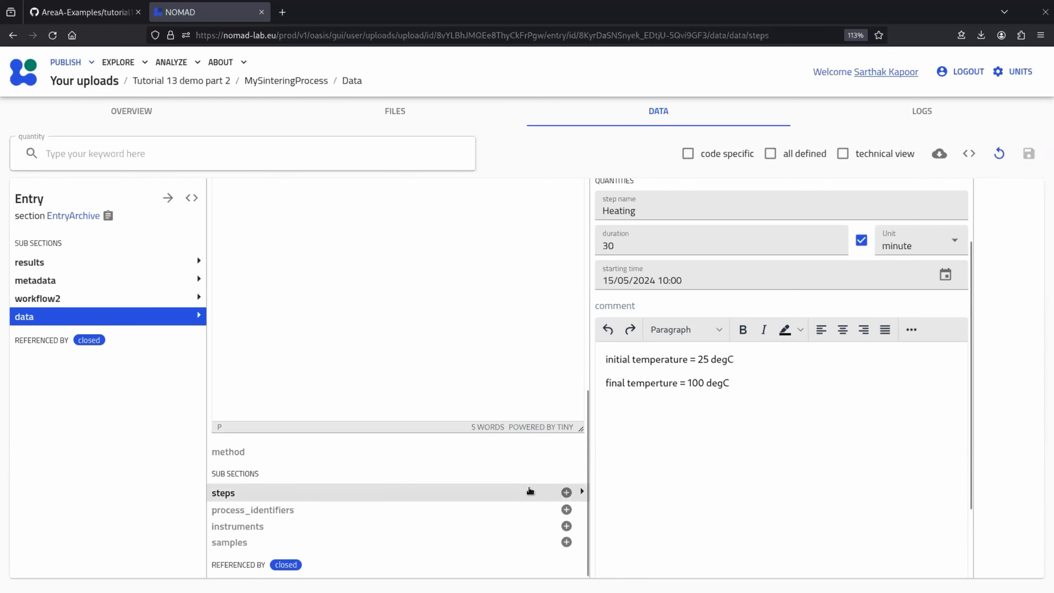
Add a second process step named Cooling to the steps in MySinteringProcess's data section.
left_click(528, 494)
left_click(567, 493)
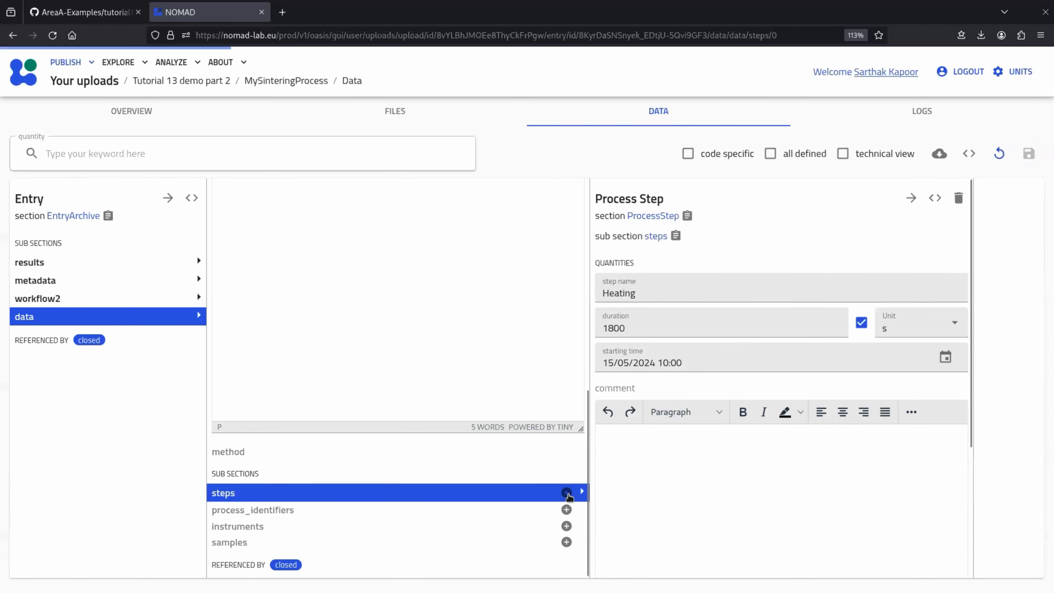
left_click(567, 492)
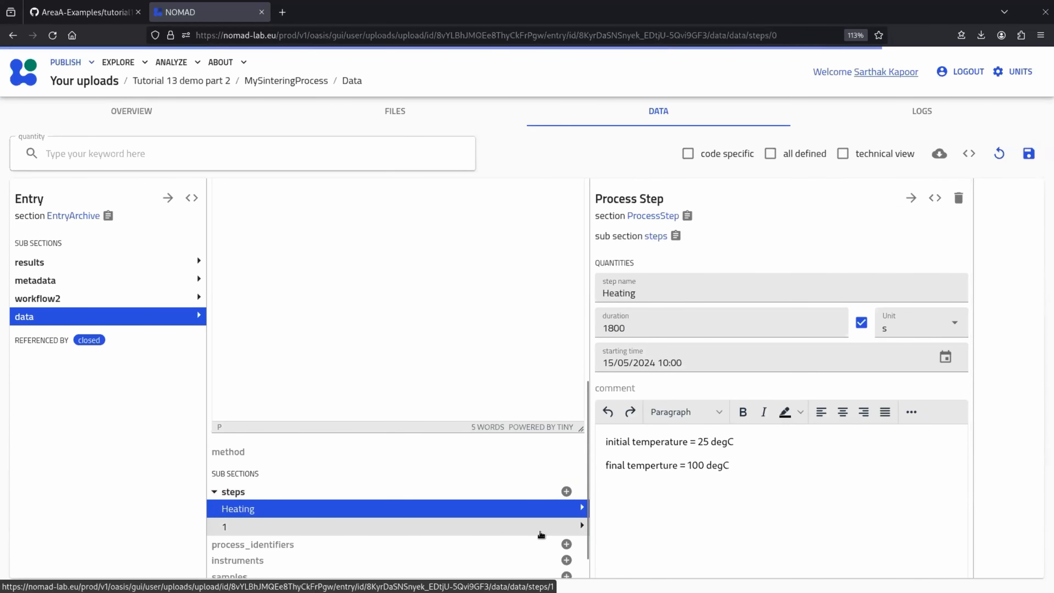
left_click(541, 535)
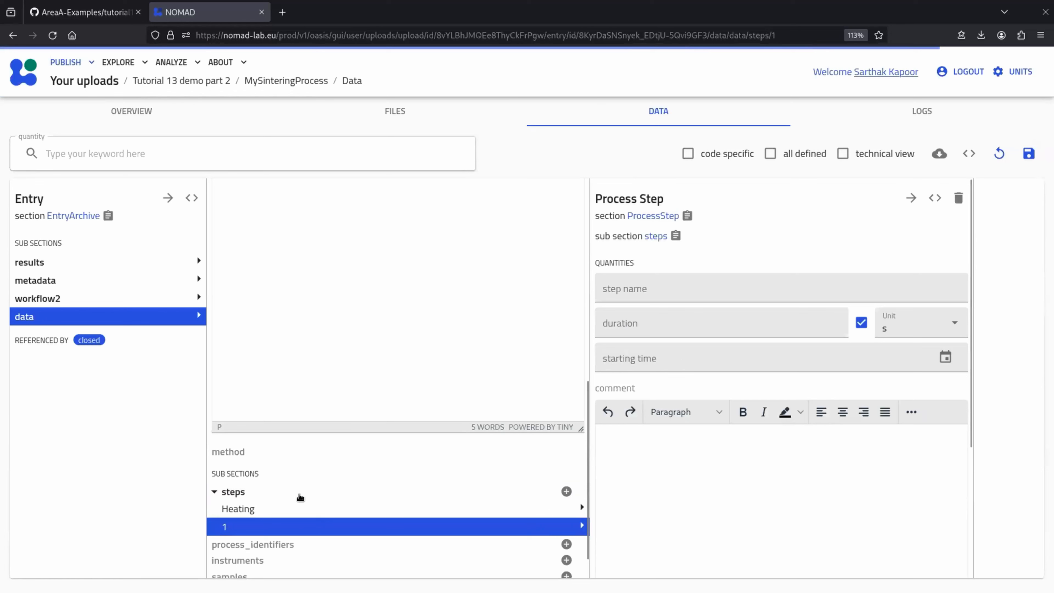
left_click(782, 296)
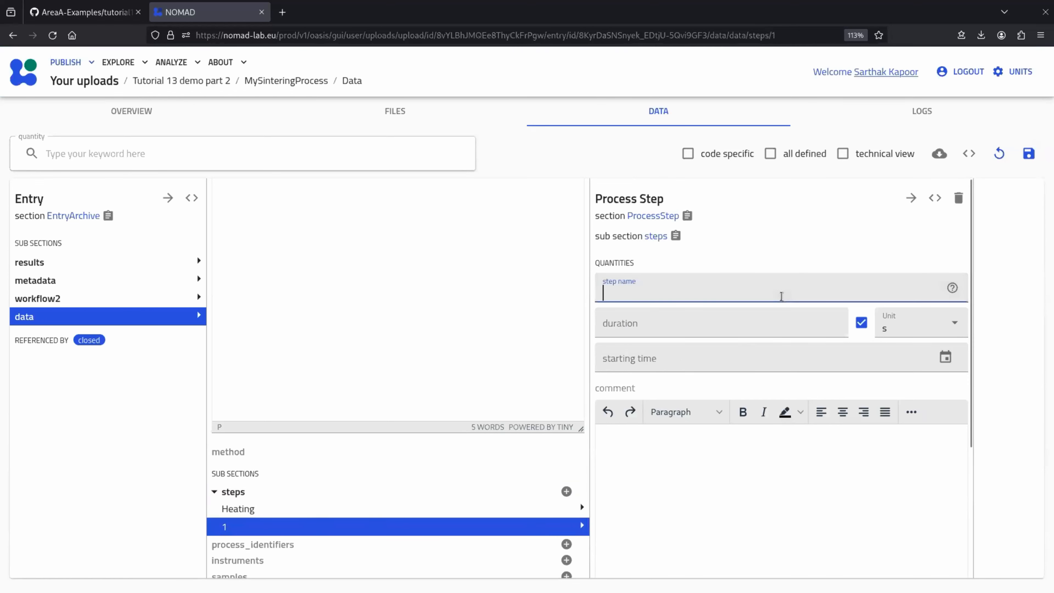
type("Cooling")
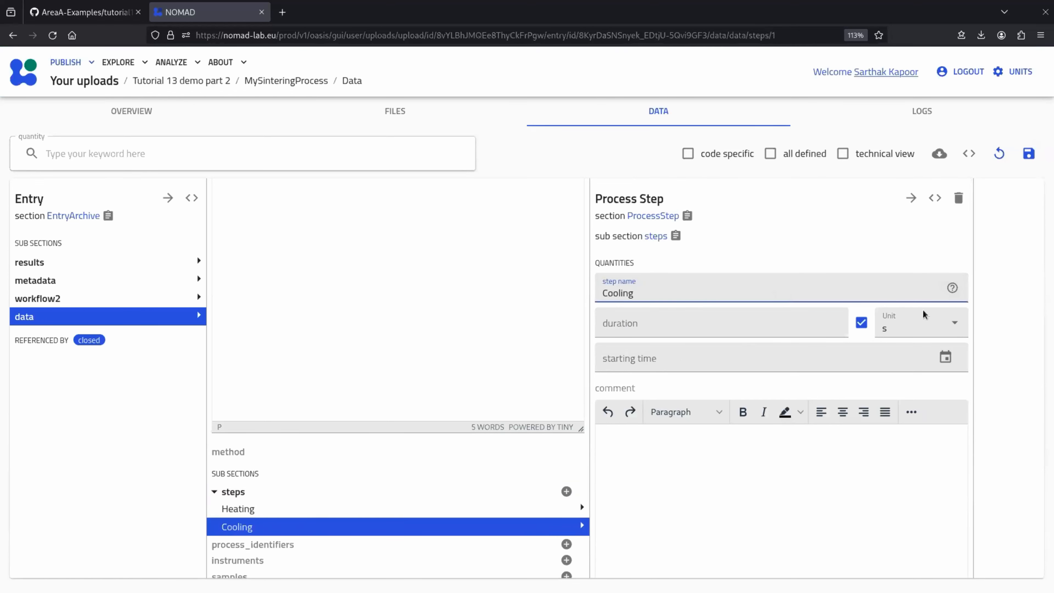
Set the Cooling step's duration to 1 with hr as the unit.
left_click(797, 332)
left_click(911, 328)
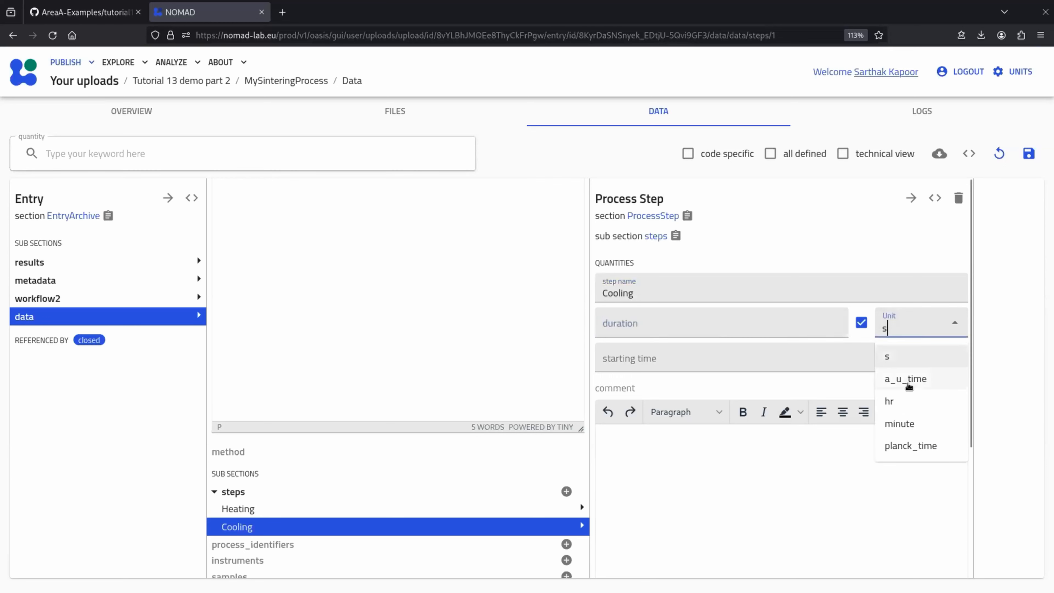
left_click(907, 407)
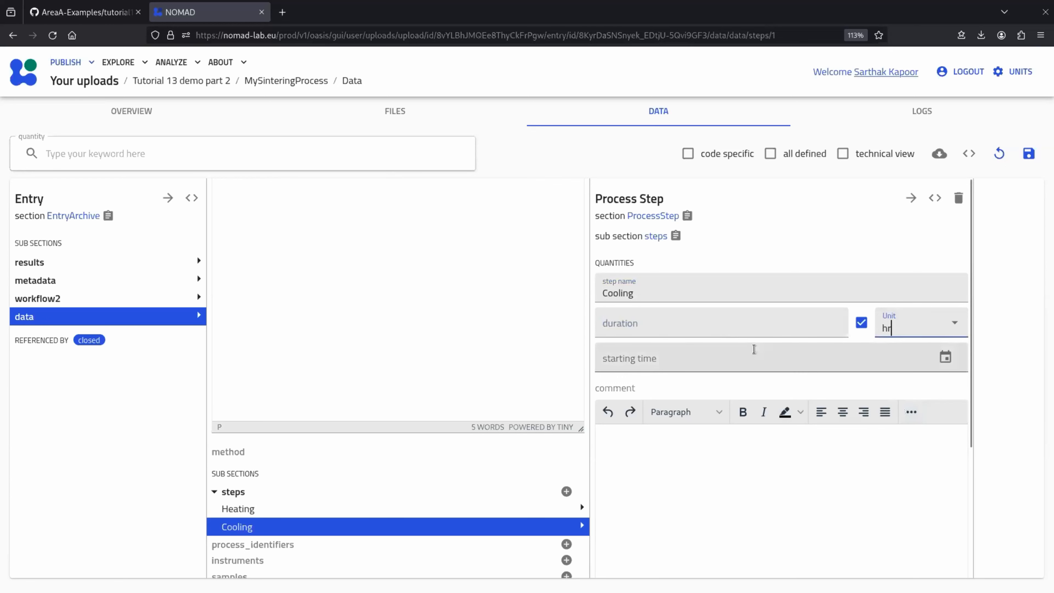
left_click(739, 331)
type("1")
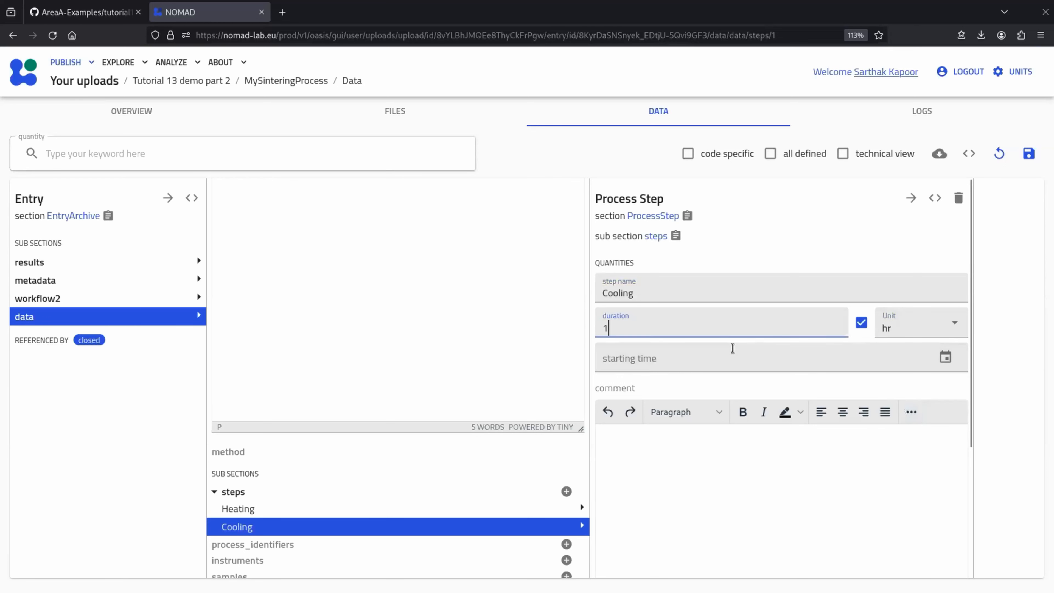
Set the Cooling step's starting time to 15/05/2024 10:30.
left_click(946, 358)
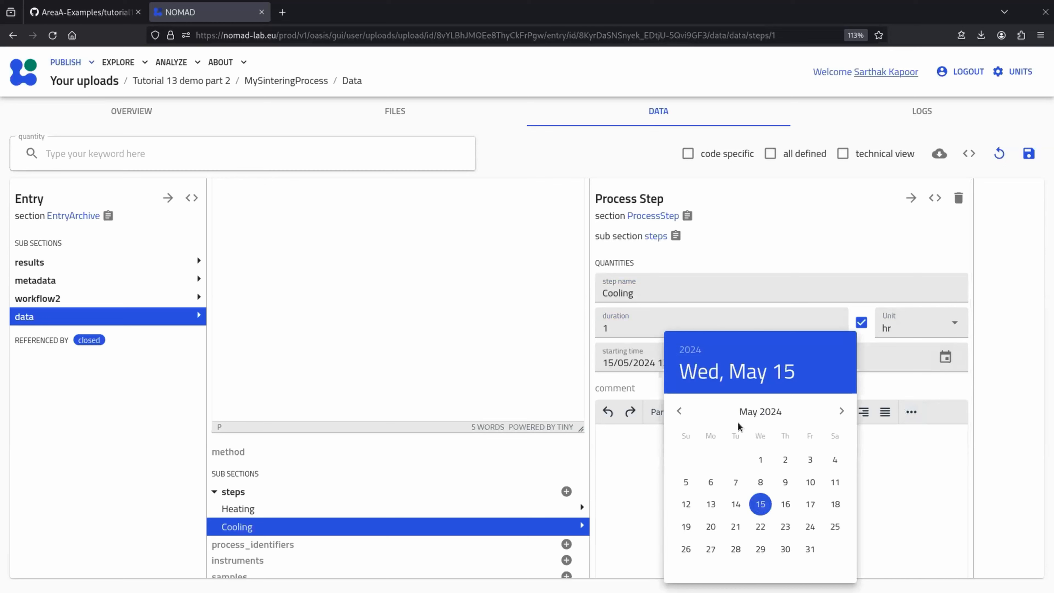
left_click(645, 391)
left_click(672, 367)
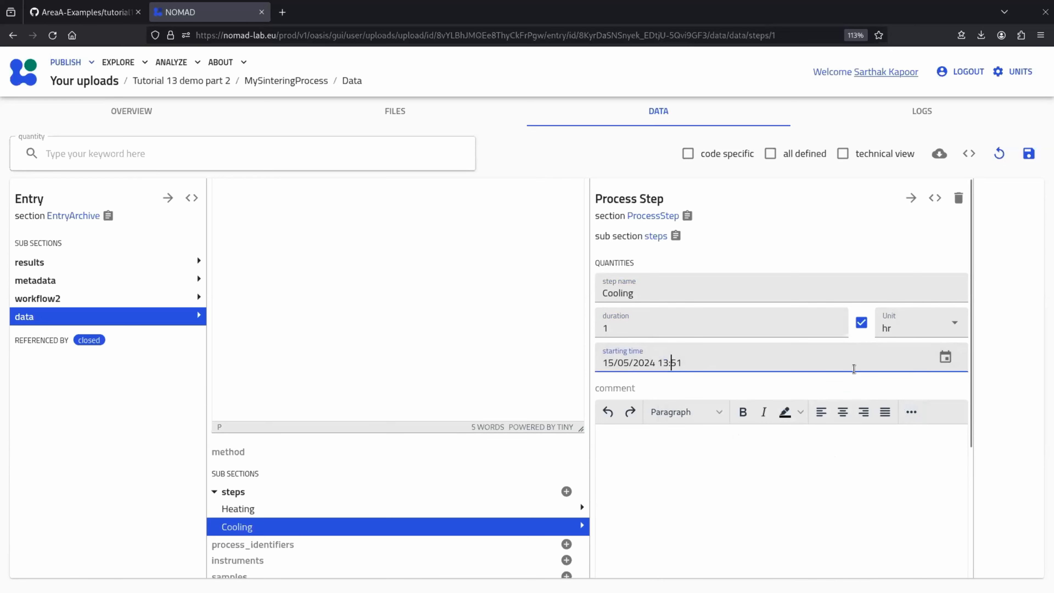
key("Delete")
key("Delete")
key("BackSpace")
key("BackSpace")
type("0:5")
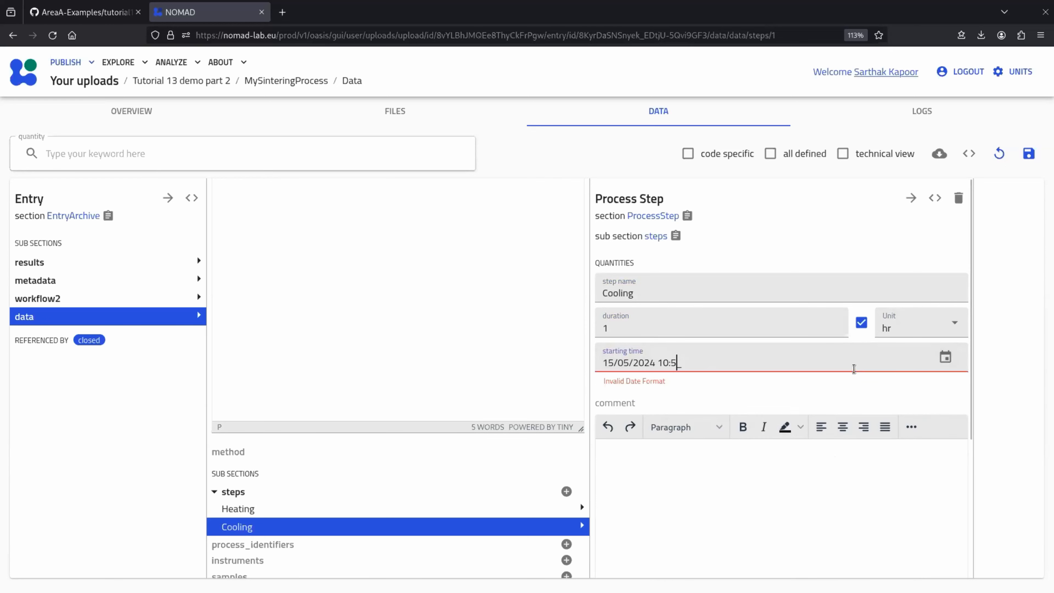
key("BackSpace")
type("30")
Enter "initial temperature = 100degC" and "final temperature = 25 degC" on separate lines as the Cooling step's comment, and save the entry.
left_click(878, 510)
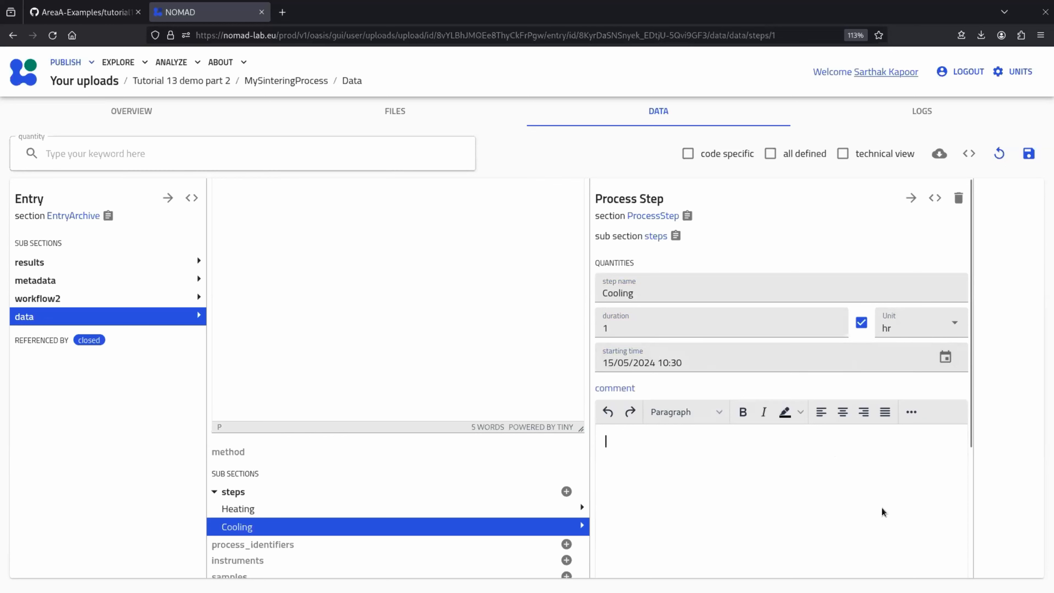
type("initial")
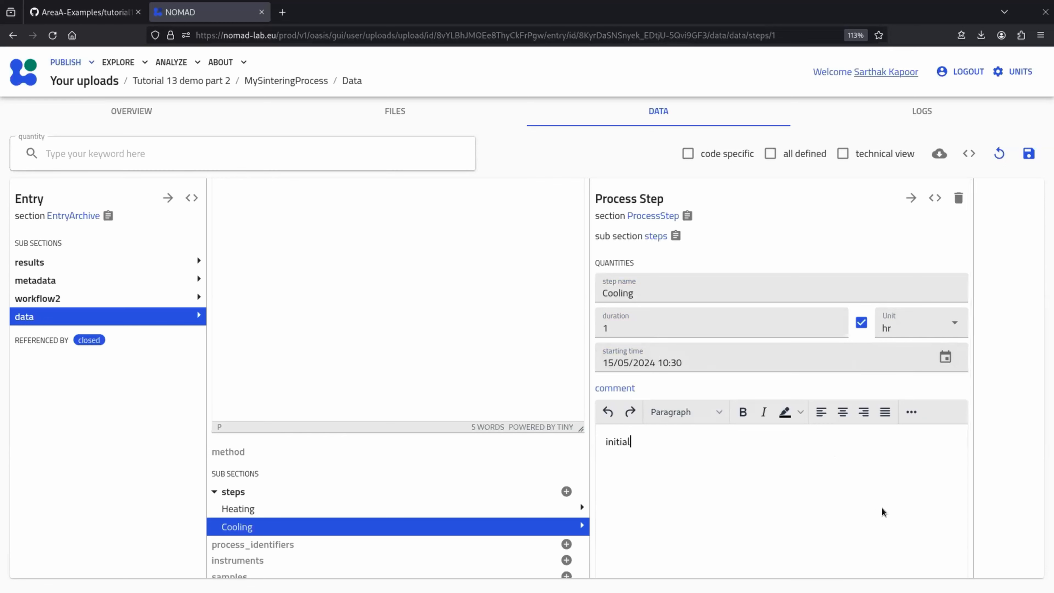
type(" temperature = 100degC")
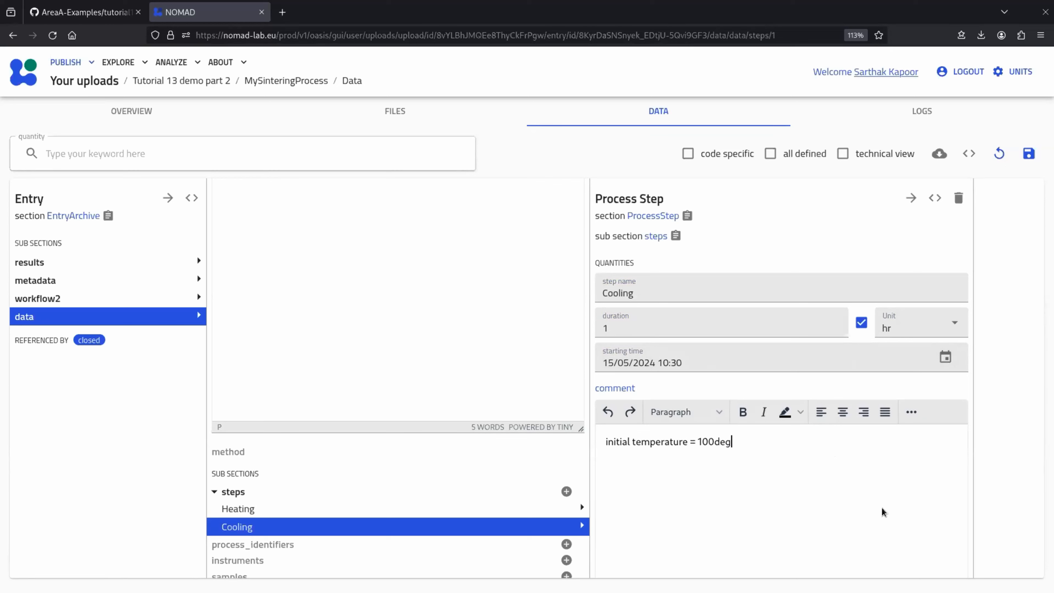
key("Return")
type("final temperature = 25 dehg")
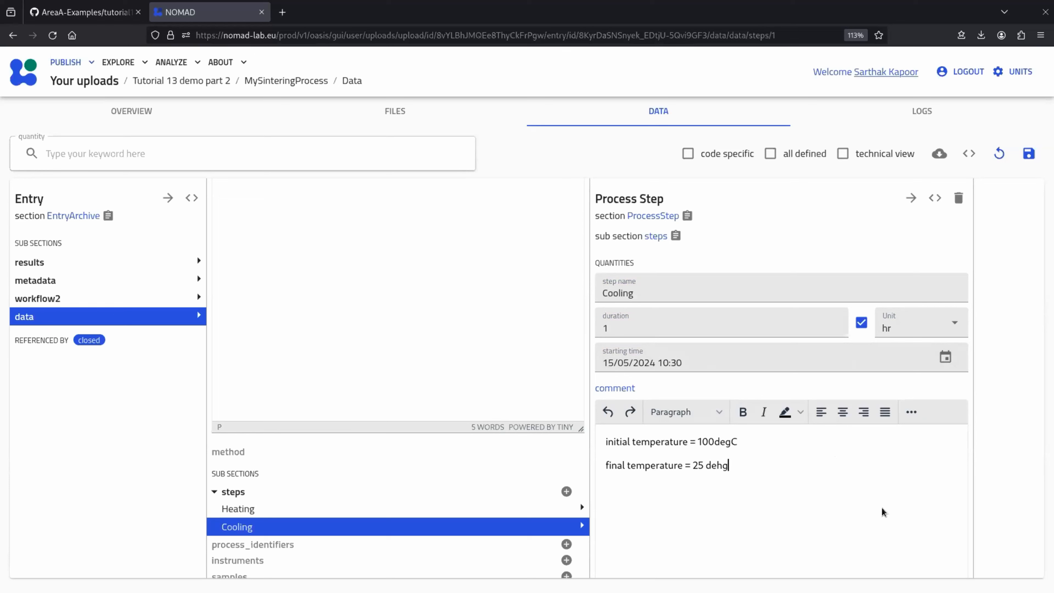
key("BackSpace")
key("BackSpace")
type("gC")
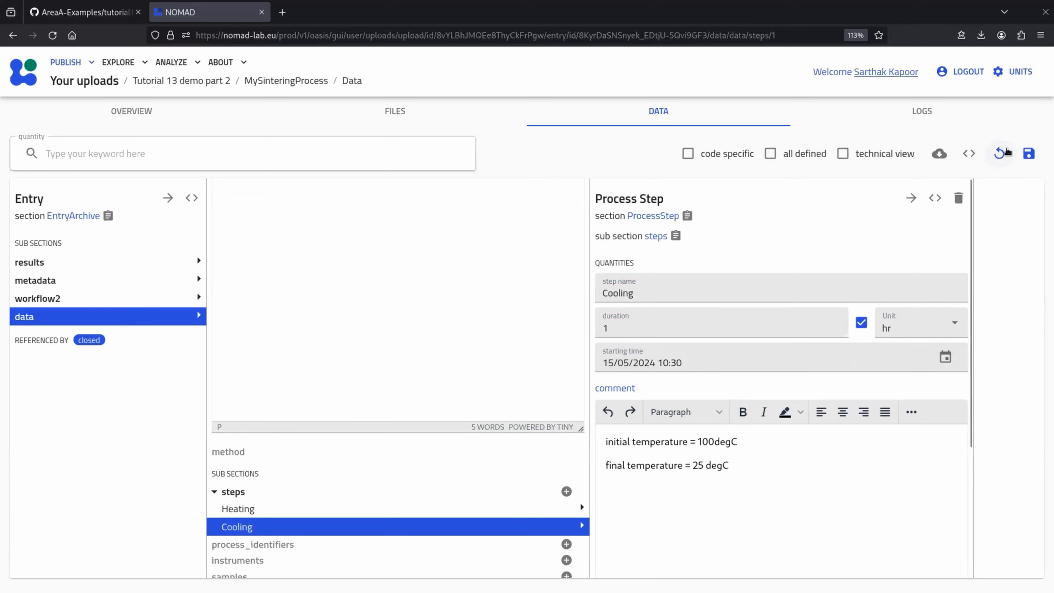
left_click(1029, 154)
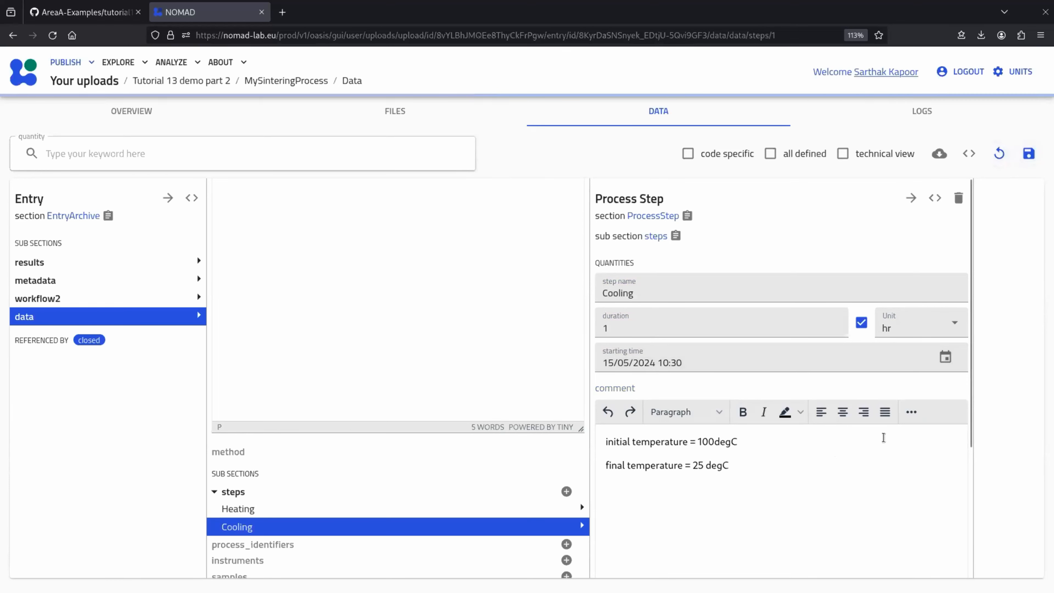
scroll(872, 477, "down", 2)
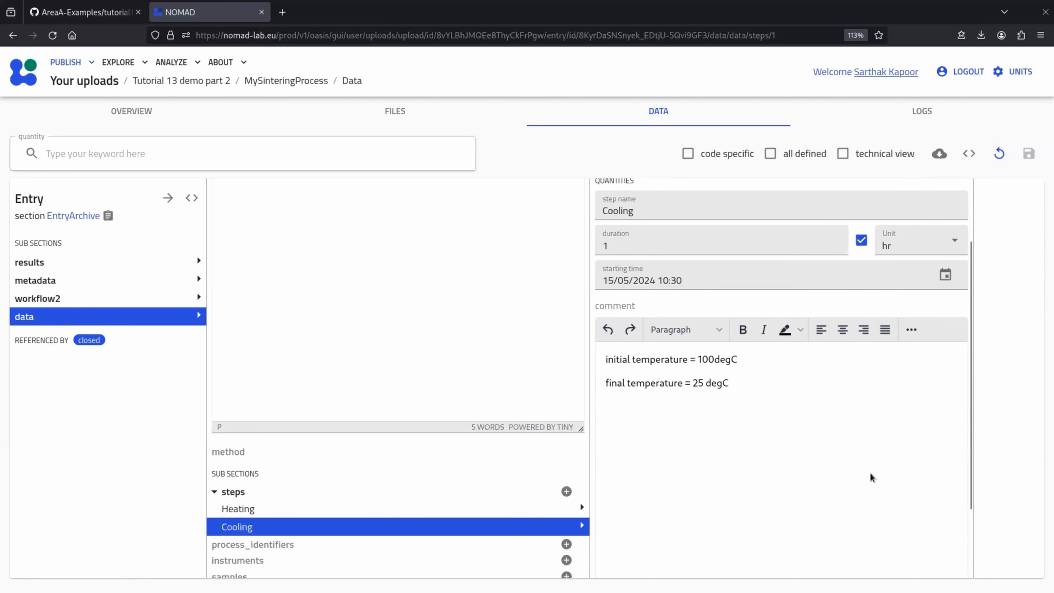
scroll(872, 478, "up", 2)
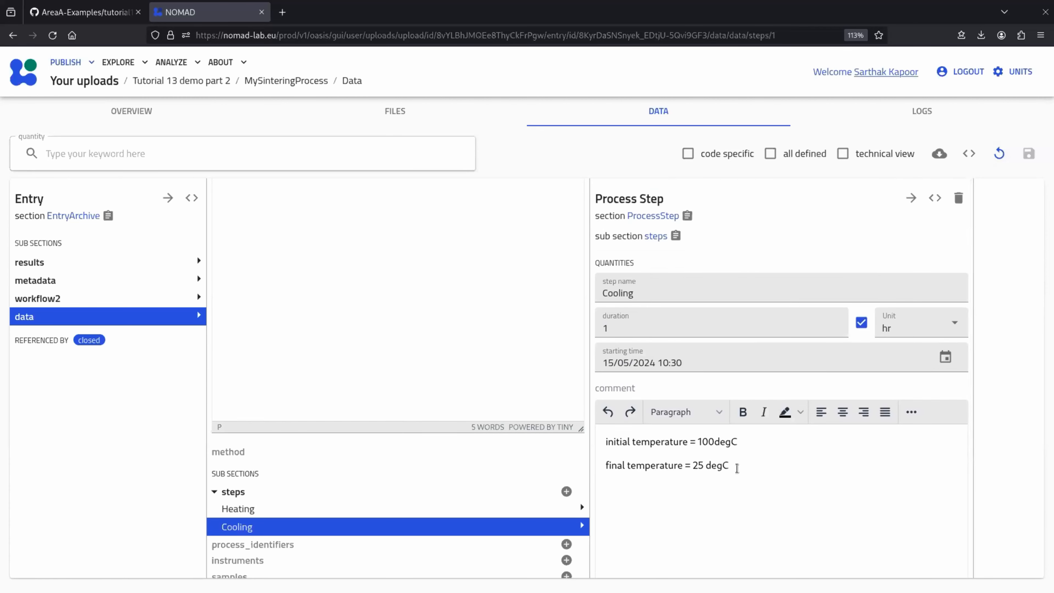
left_click_drag(738, 468, 600, 441)
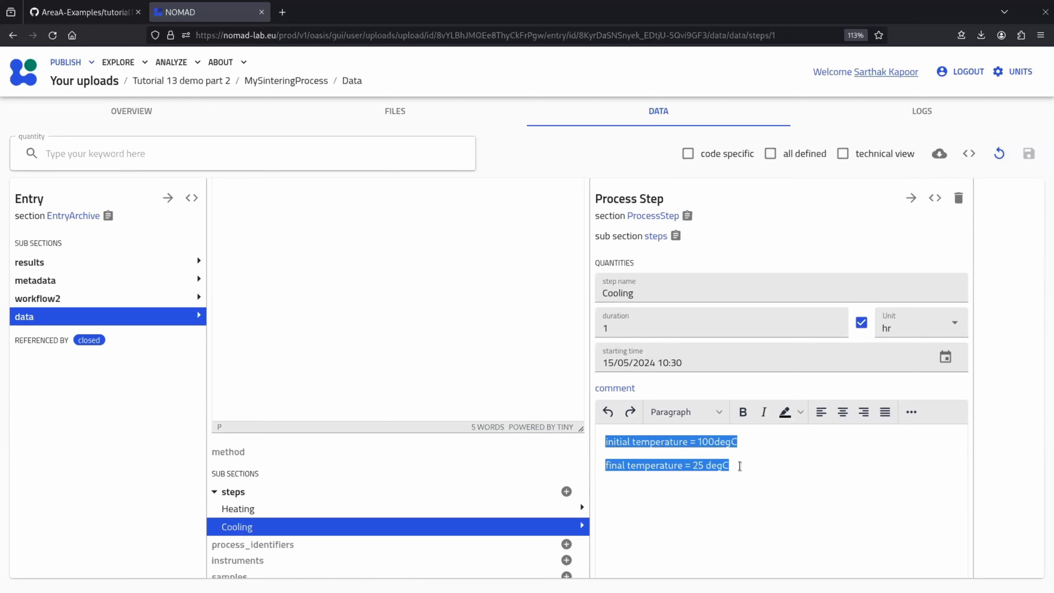
left_click(739, 466)
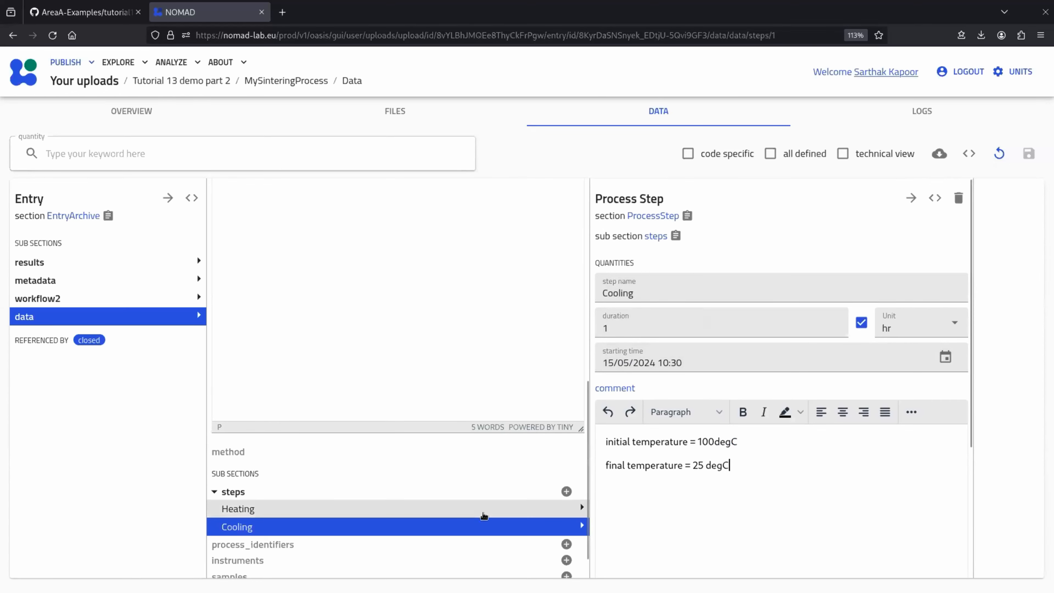
Add a sample of section type CompositeSystemReference to the samples sub-section of the process data.
scroll(484, 515, "down", 1)
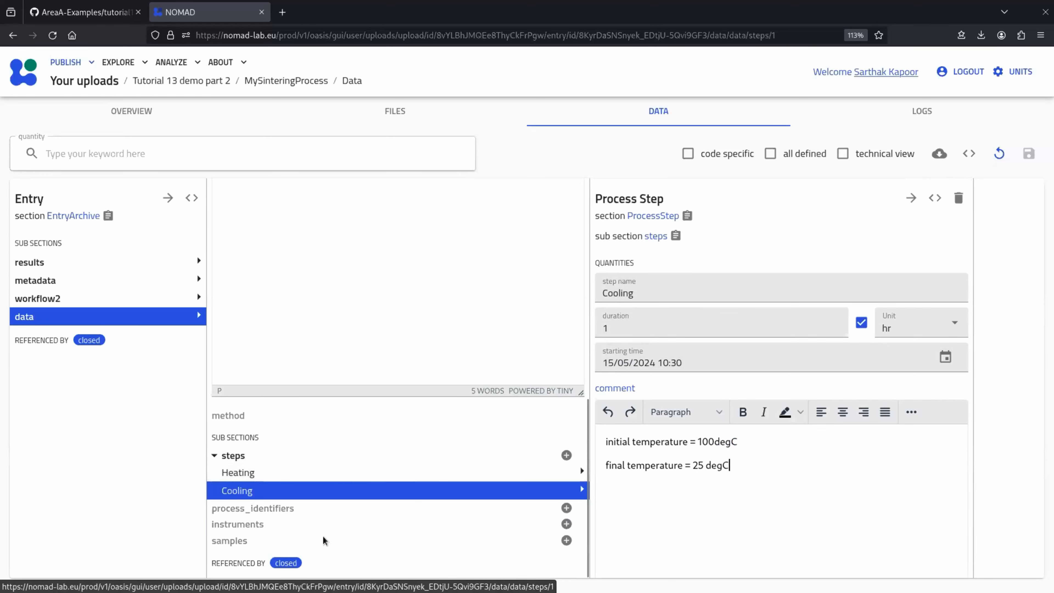
double_click(219, 545)
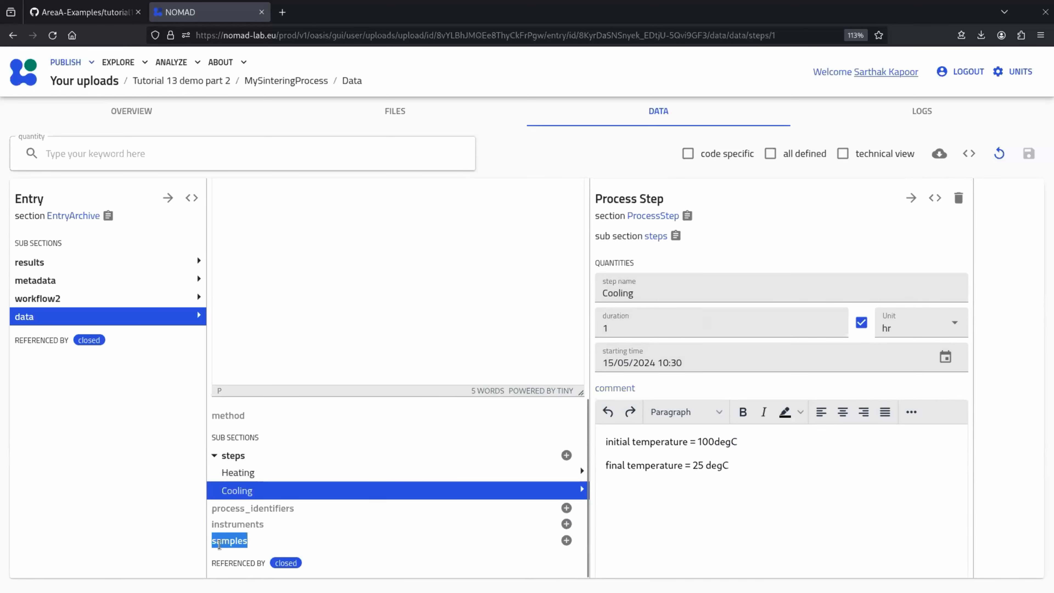
left_click(567, 540)
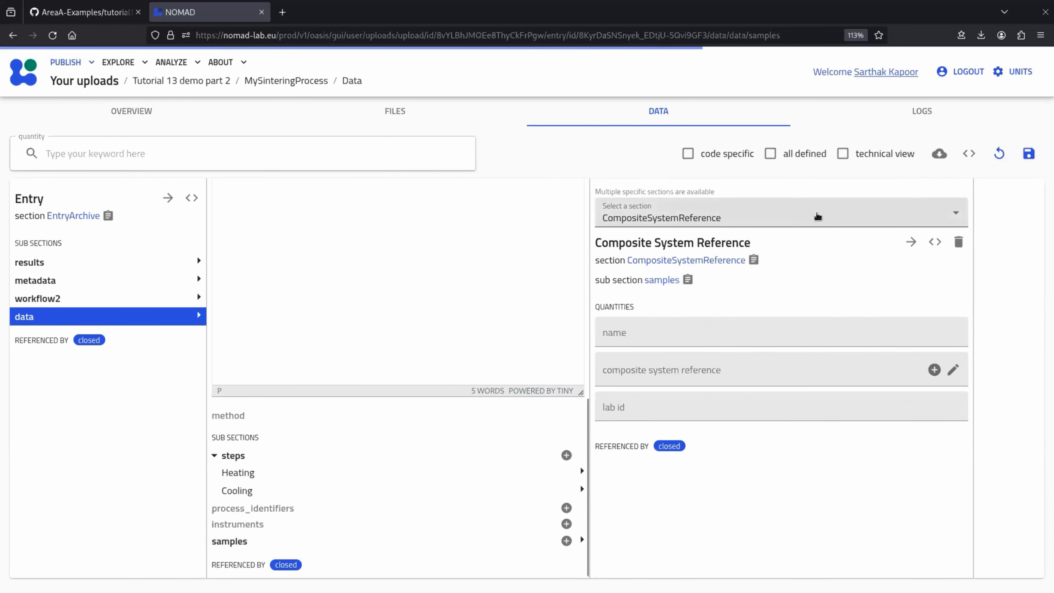
left_click(787, 220)
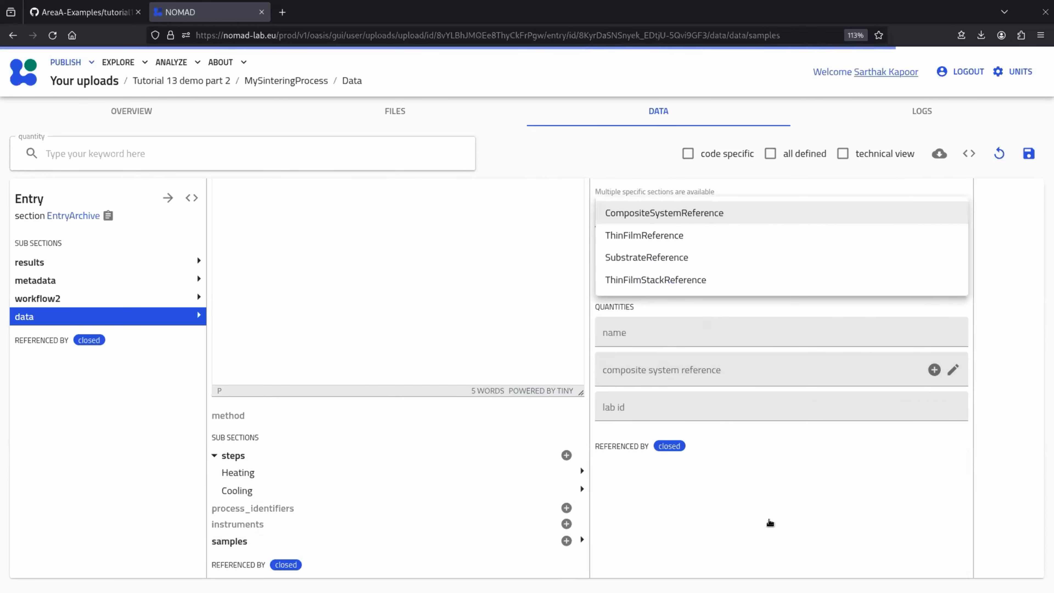
left_click(777, 520)
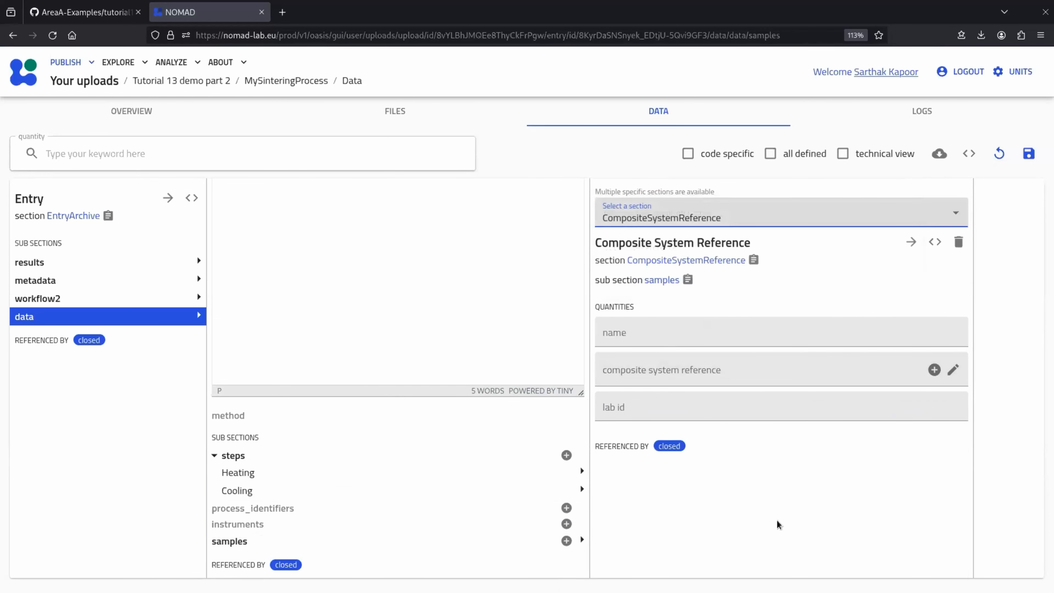
Create a new ELNSample entry named MySinteringSample in this upload as the sample's composite system reference.
left_click(934, 370)
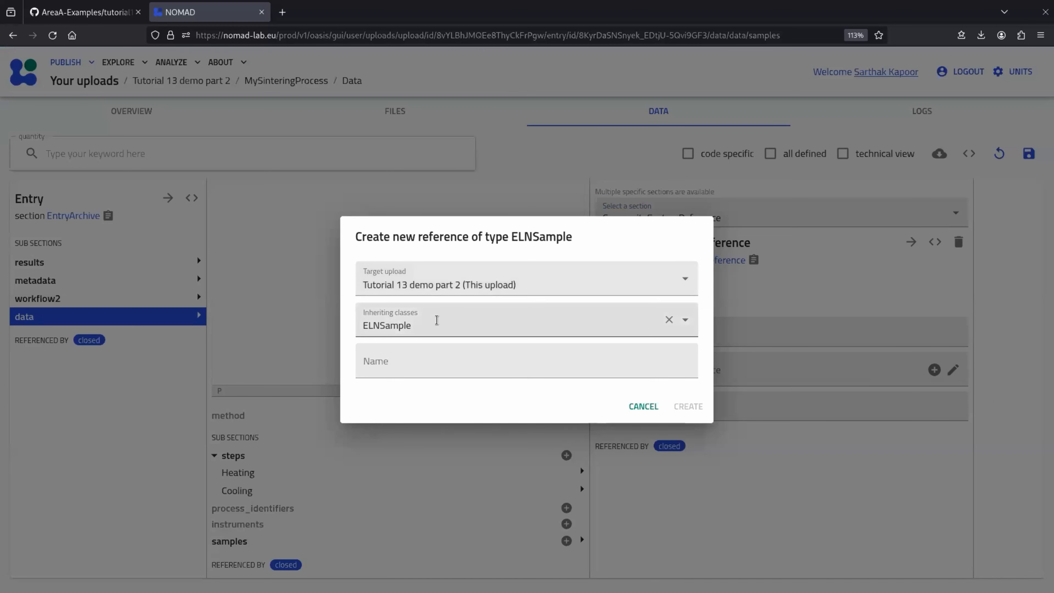
left_click(396, 326)
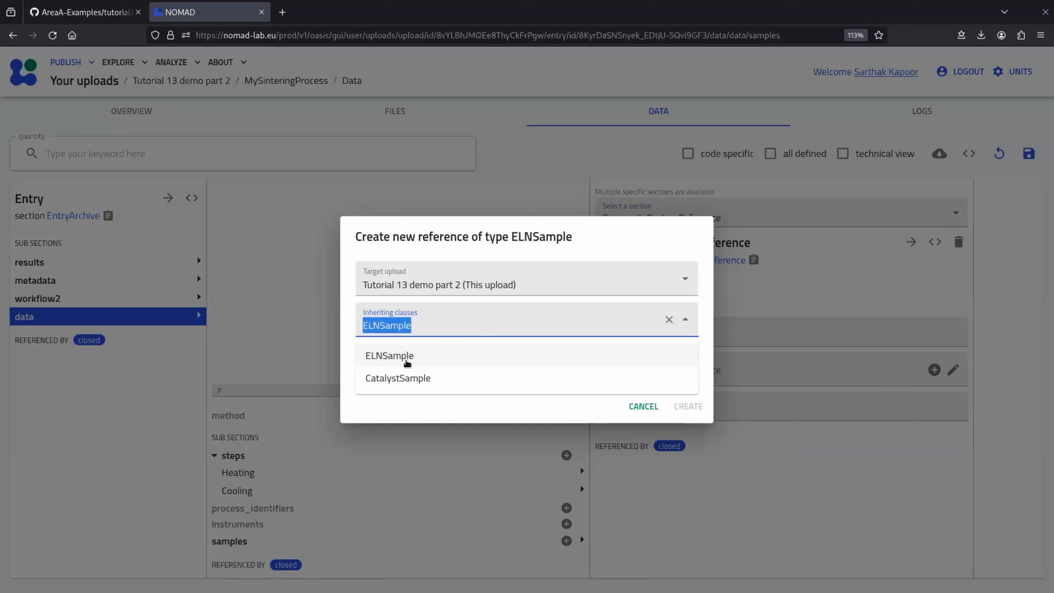
left_click(418, 357)
left_click(419, 357)
type("My")
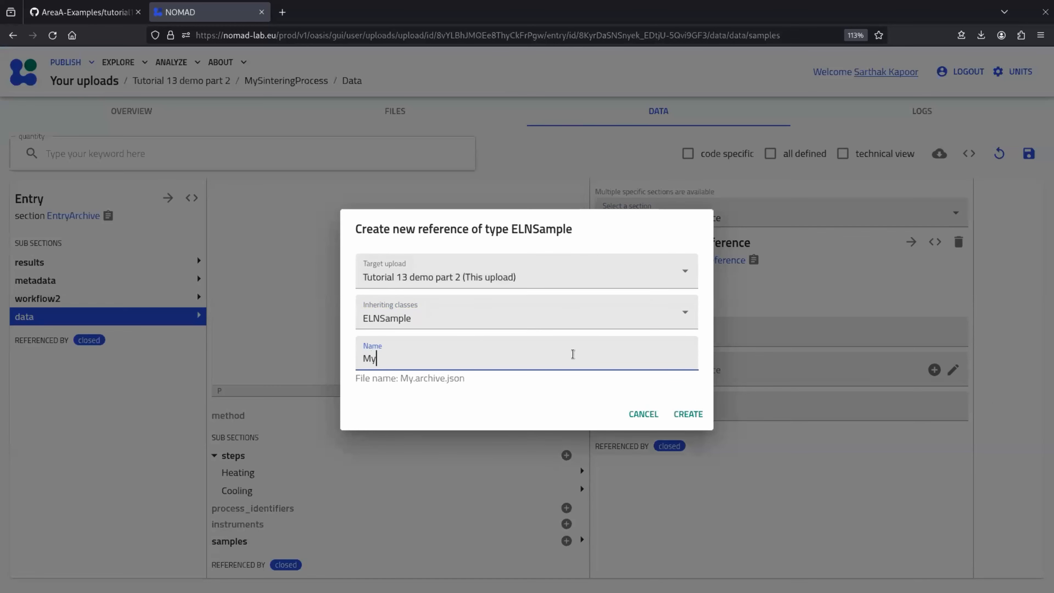
type("SinteringSa")
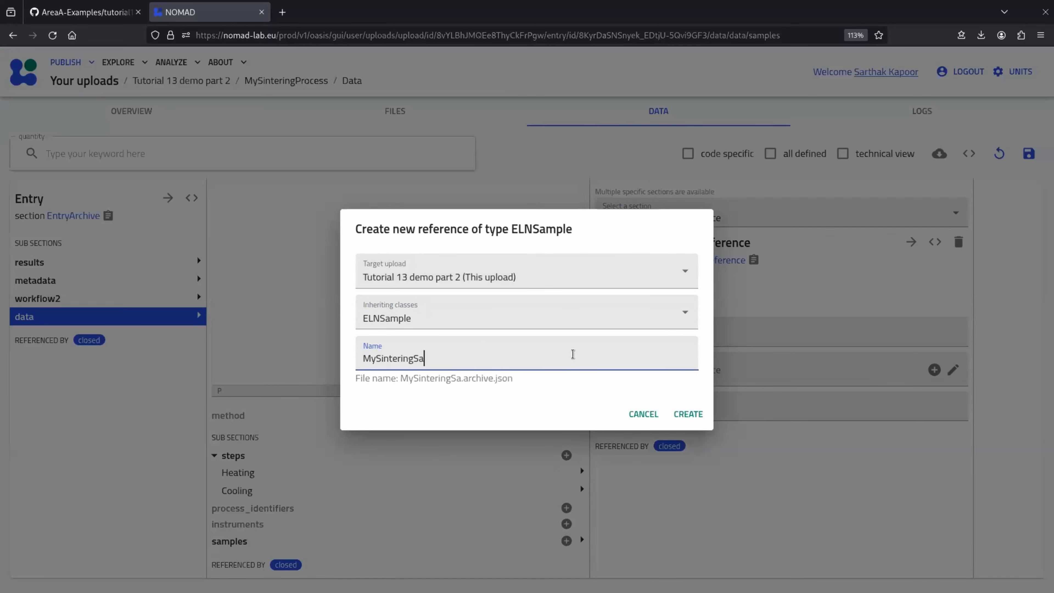
type("mple")
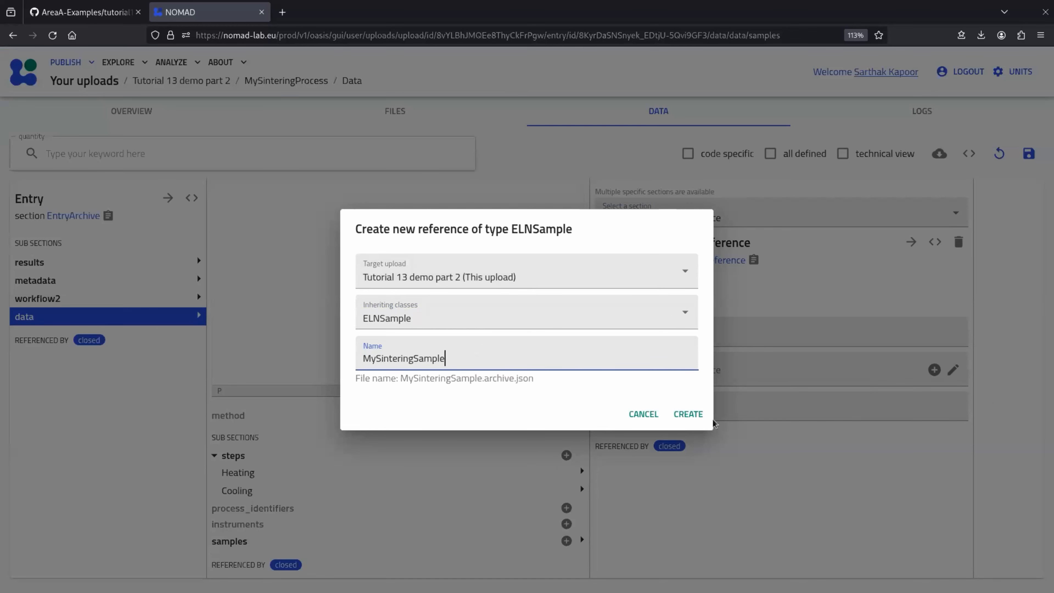
left_click(696, 417)
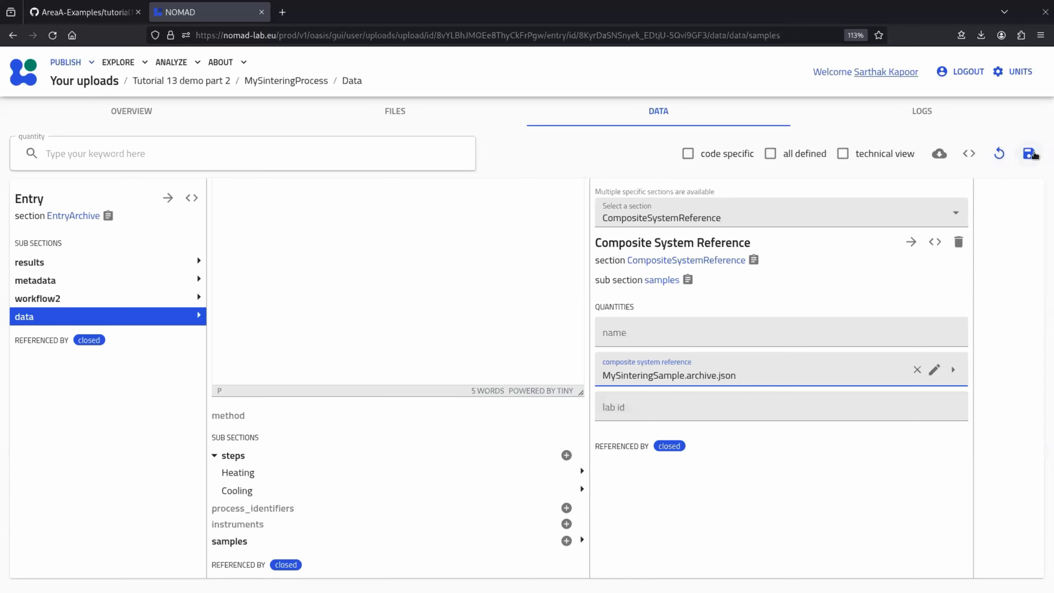
Save the entry and open the referenced MySinteringSample data beside the sample's reference section.
left_click(1030, 154)
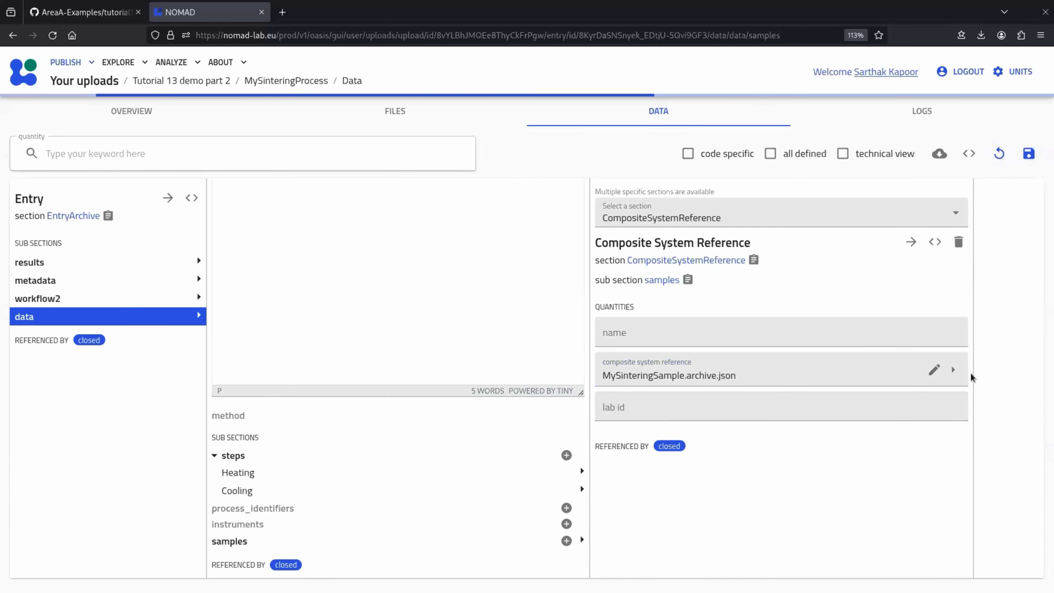
left_click(1029, 154)
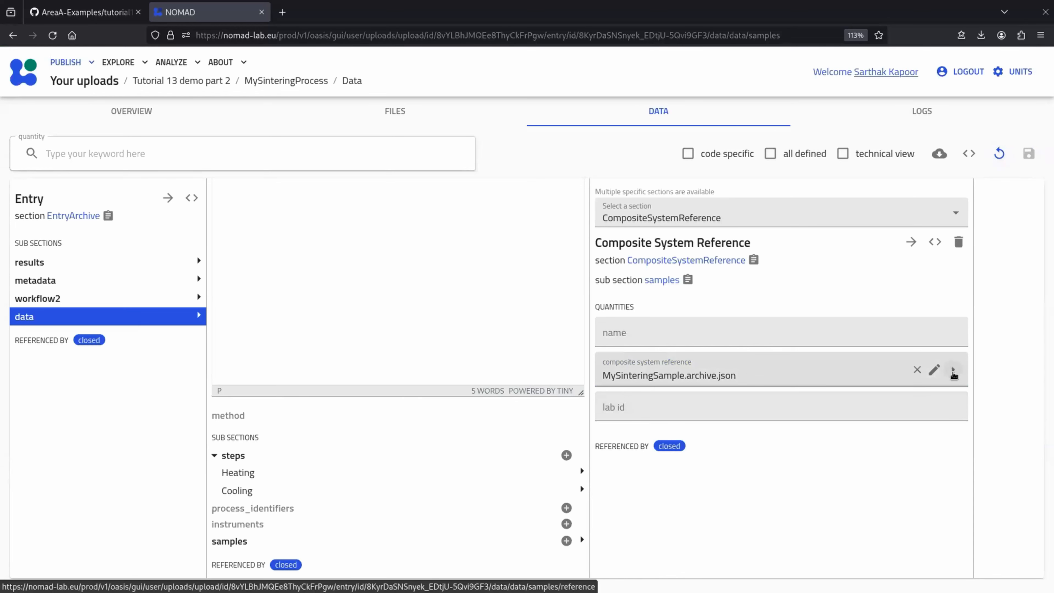
left_click(954, 371)
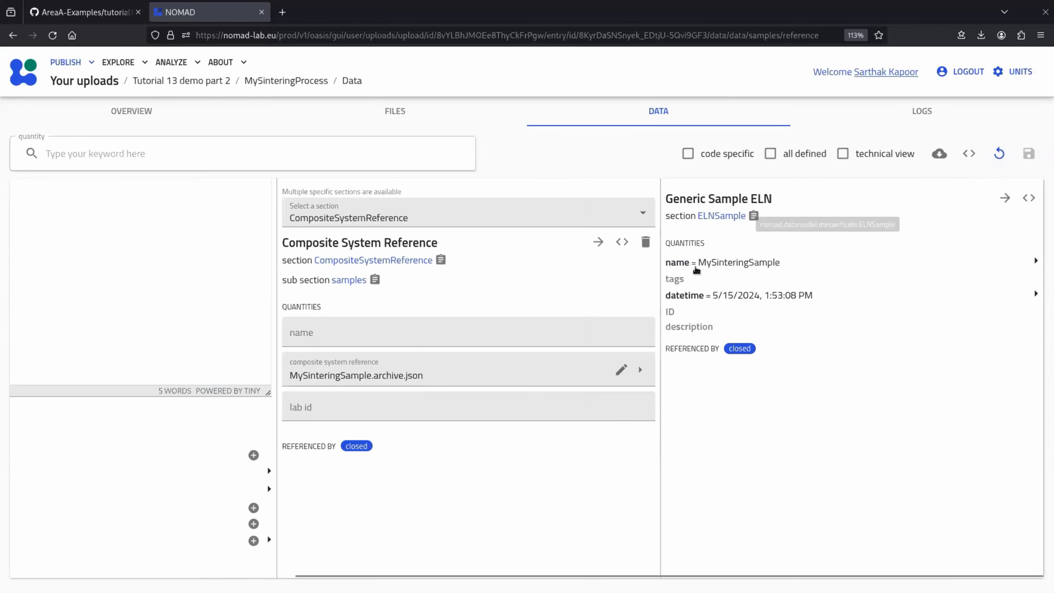
Open the referenced MySinteringSample entry on its own page and display its data section for editing.
left_click_drag(709, 199, 786, 201)
left_click(829, 197)
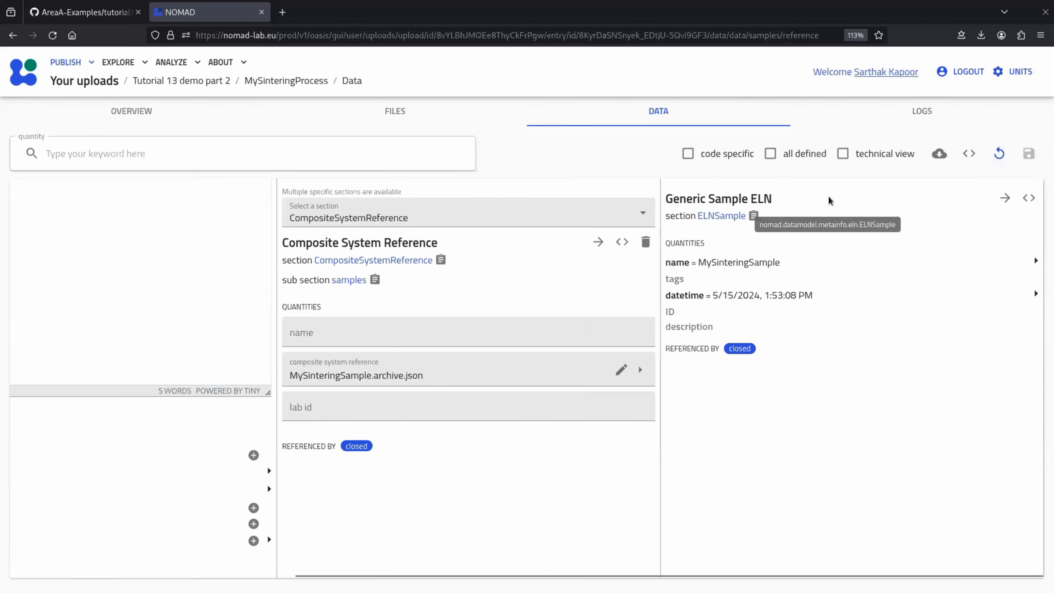
left_click(1005, 199)
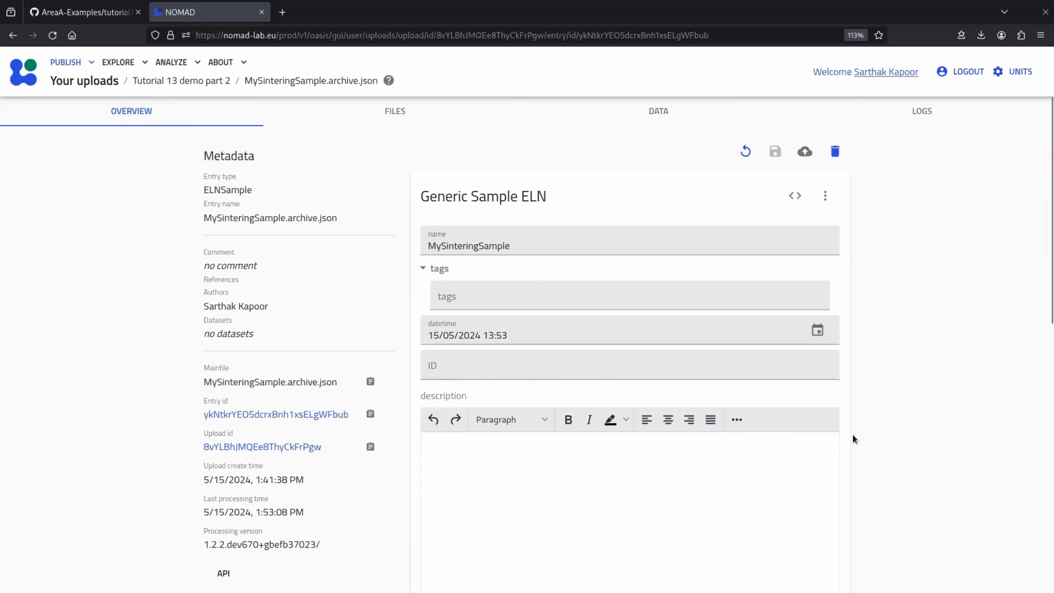
left_click_drag(468, 196, 581, 199)
left_click(582, 199)
left_click(652, 113)
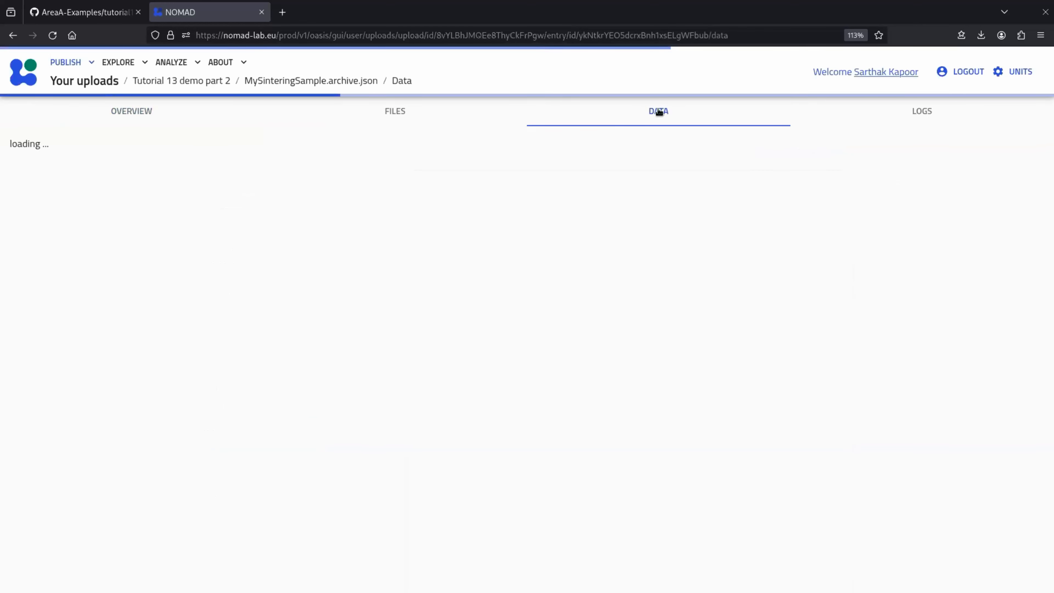
left_click(104, 298)
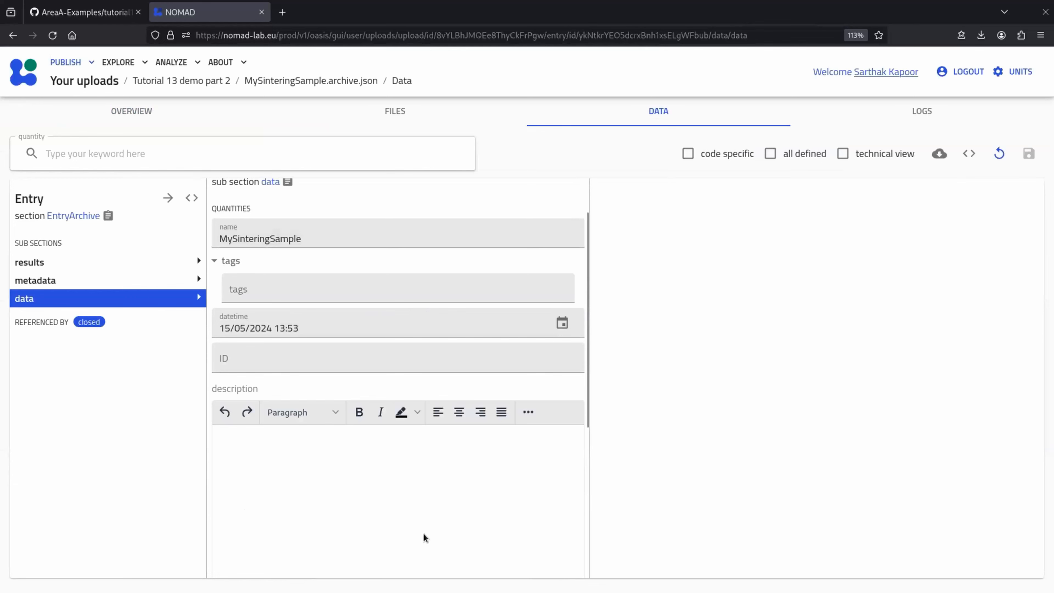
Enter "sintering sample" and "Ga2O3" on separate lines as the sample's description, and save the entry.
scroll(480, 530, "down", 5)
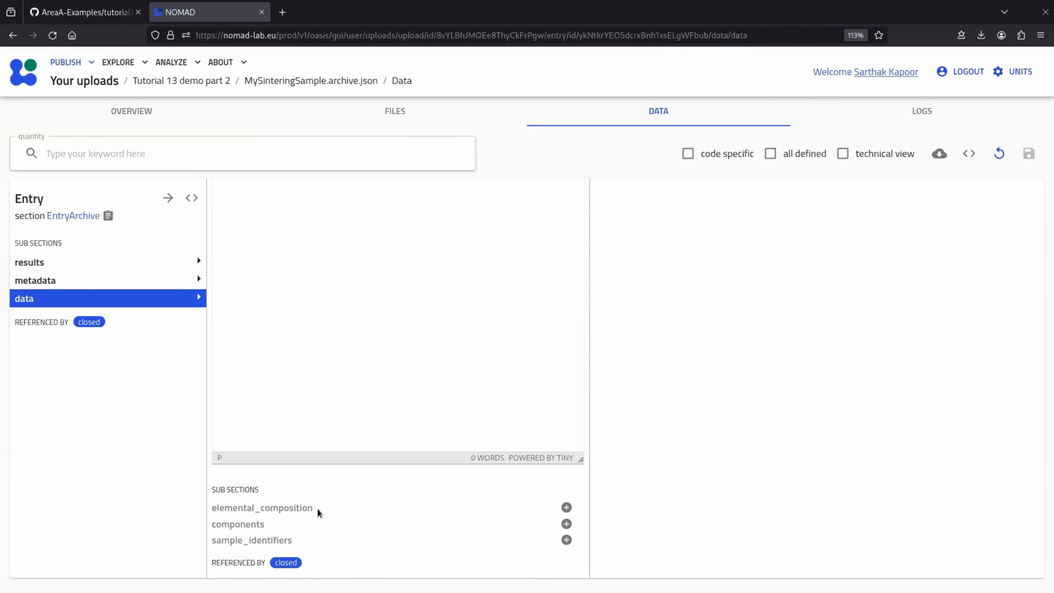
left_click(377, 299)
scroll(376, 304, "up", 2)
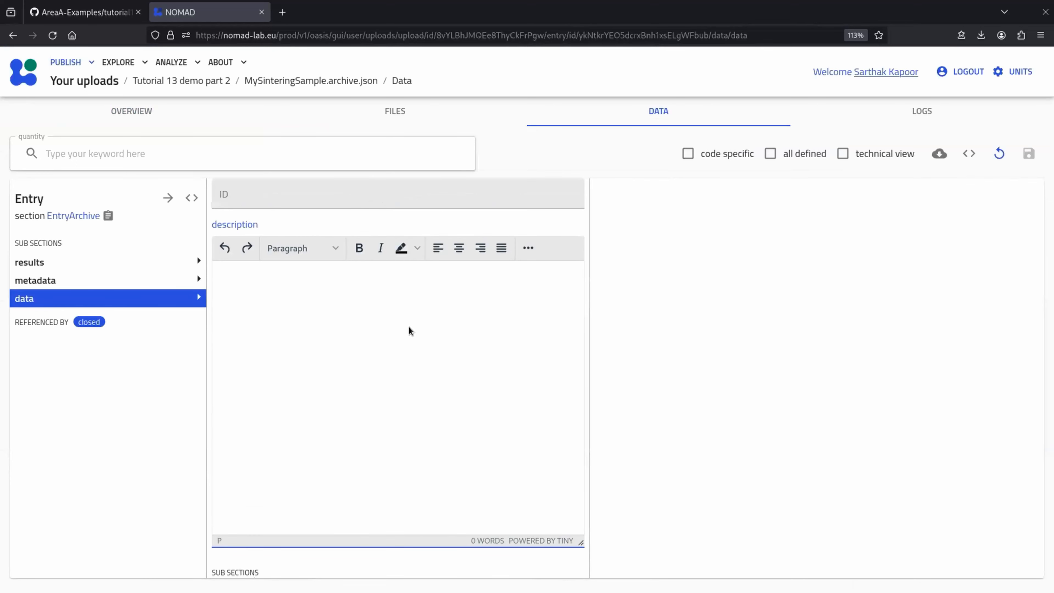
type("sintering sample\\")
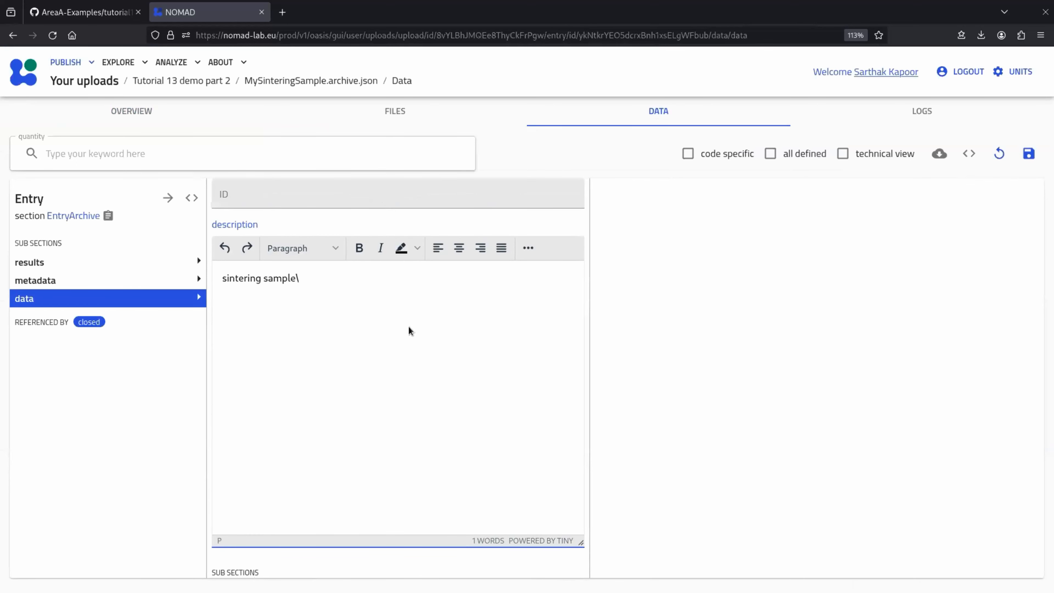
key("BackSpace")
key("Return")
type("Ga2O3")
scroll(409, 327, "up", 2)
left_click(1029, 154)
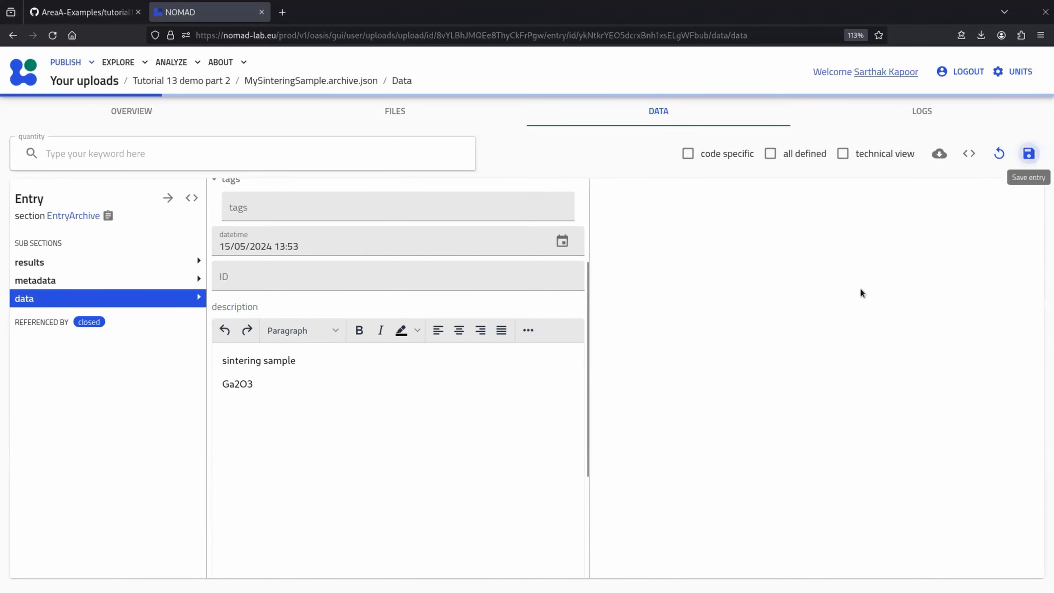
Add a component of section type PureSubstanceComponent to the components sub-section of the sample data.
scroll(373, 413, "down", 4)
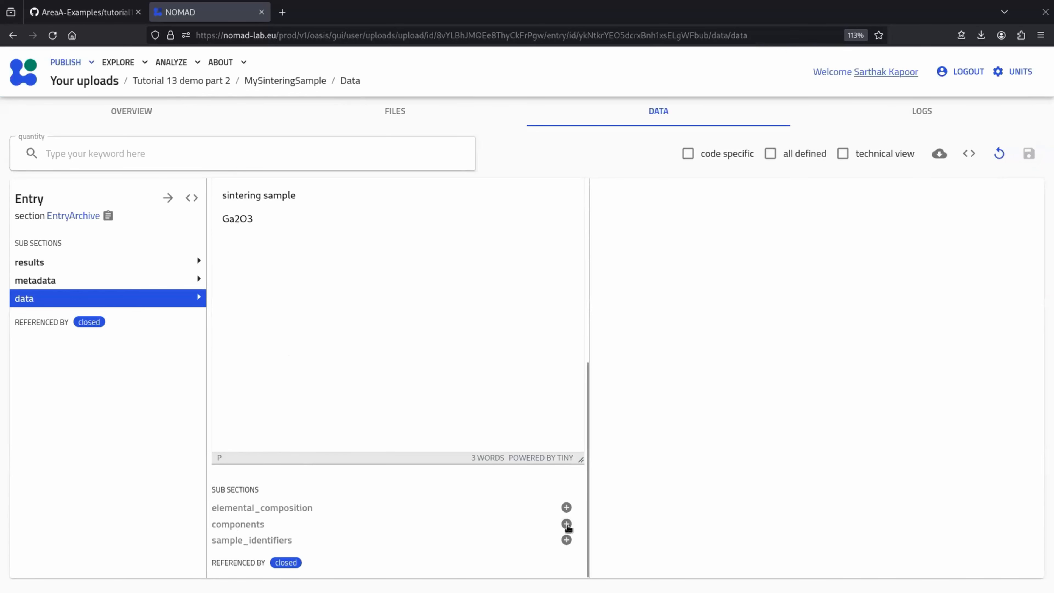
left_click(566, 524)
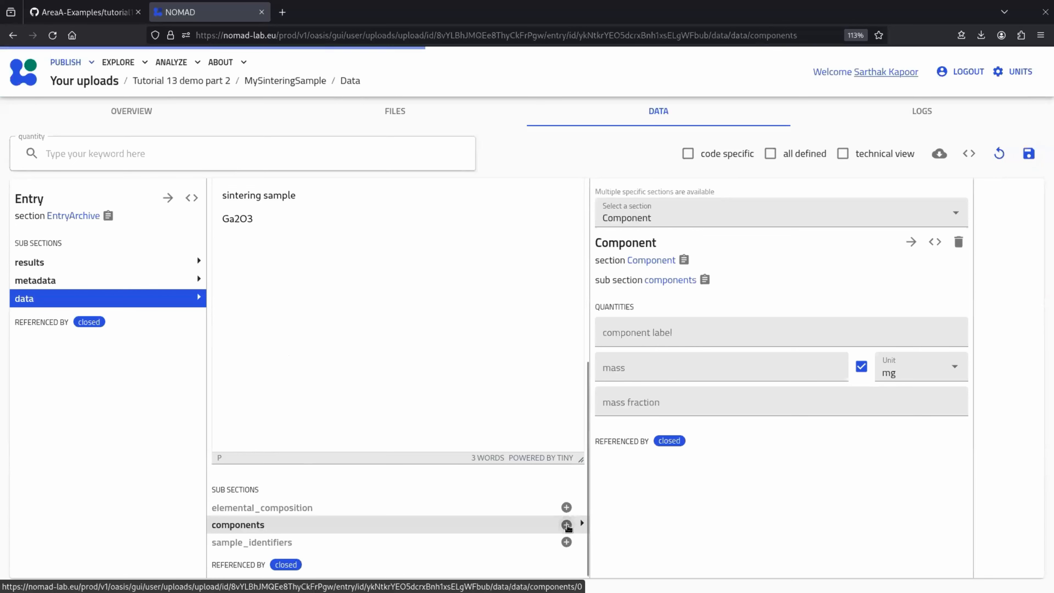
left_click(842, 221)
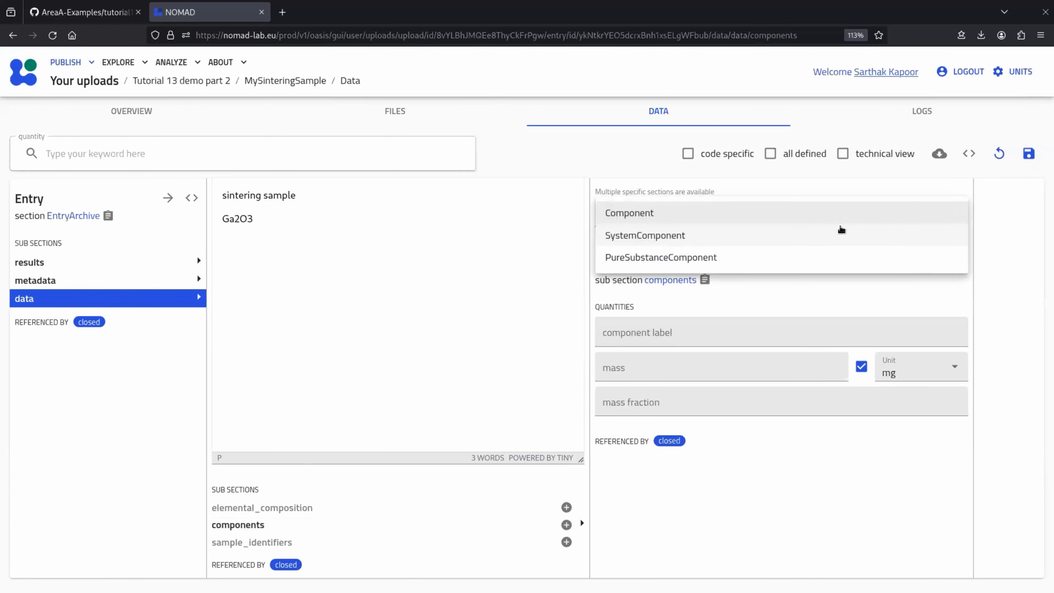
left_click(842, 260)
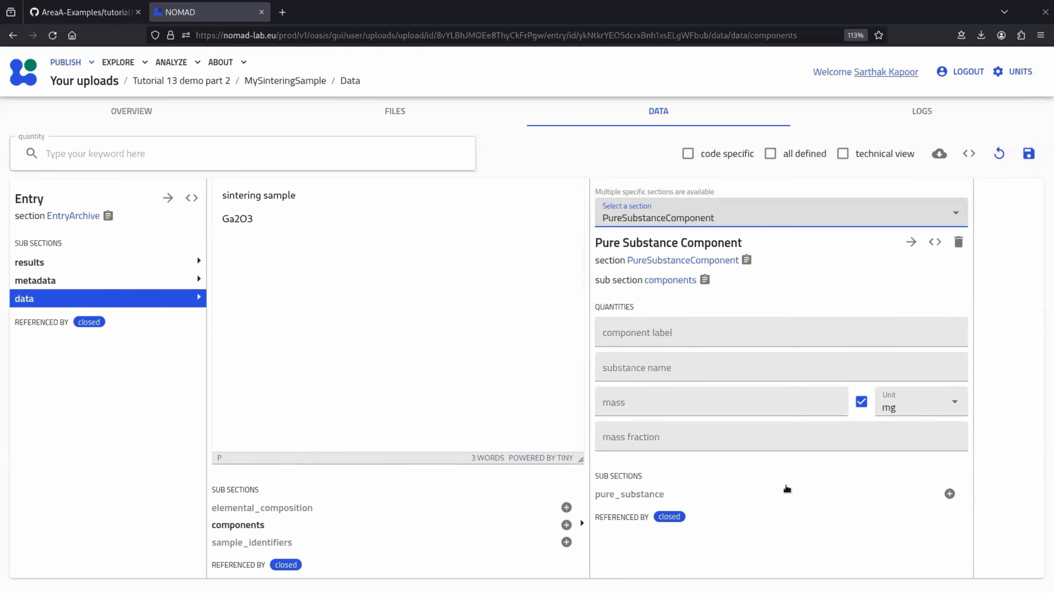
left_click_drag(596, 496, 671, 498)
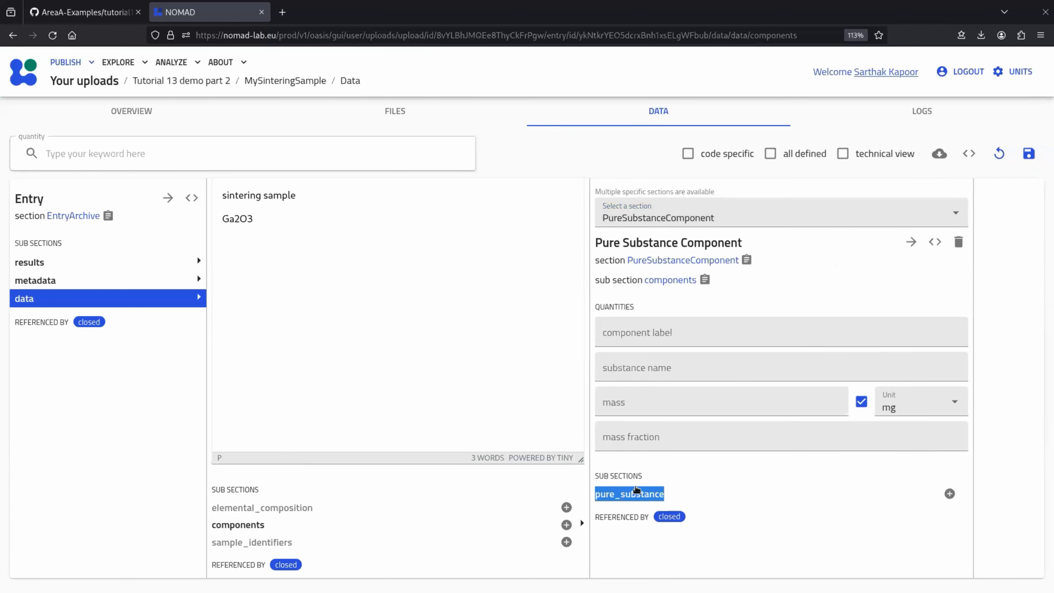
Add a pure_substance sub-section to the component and set its section type to PubChemPureSubstanceSection.
left_click(949, 493)
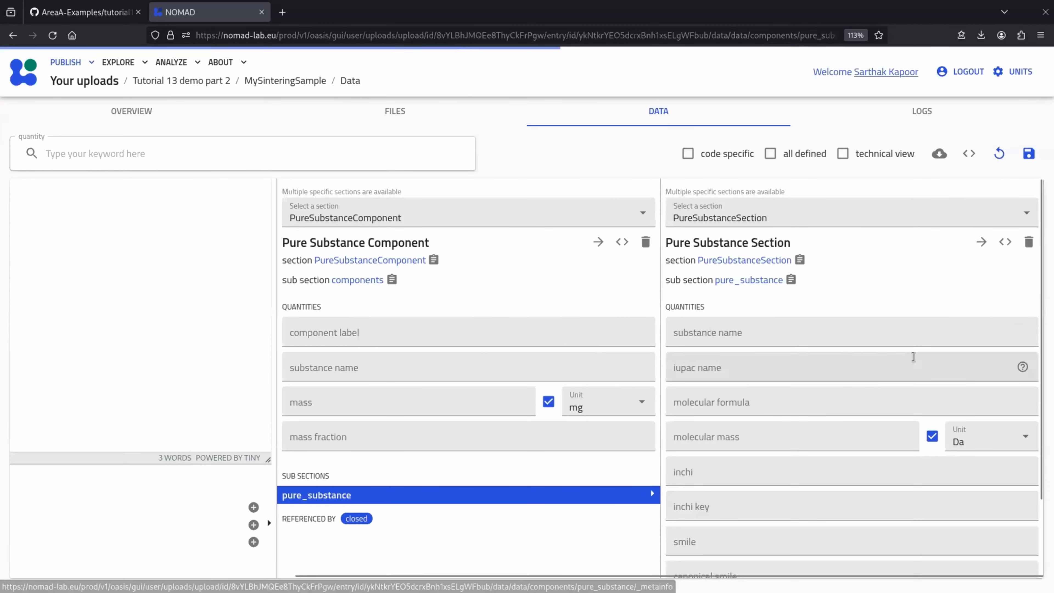
left_click(917, 336)
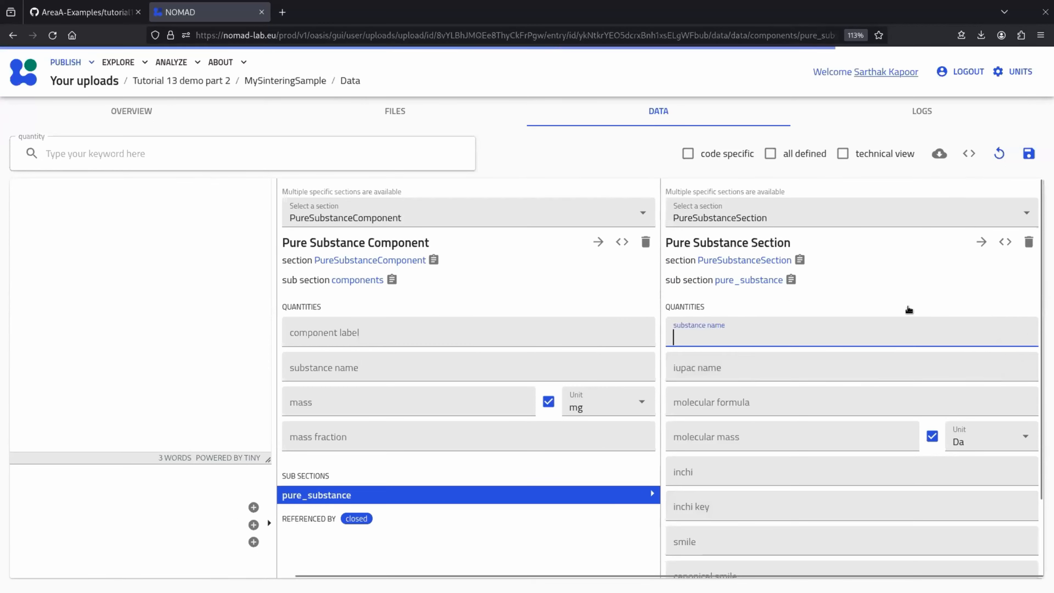
left_click(788, 216)
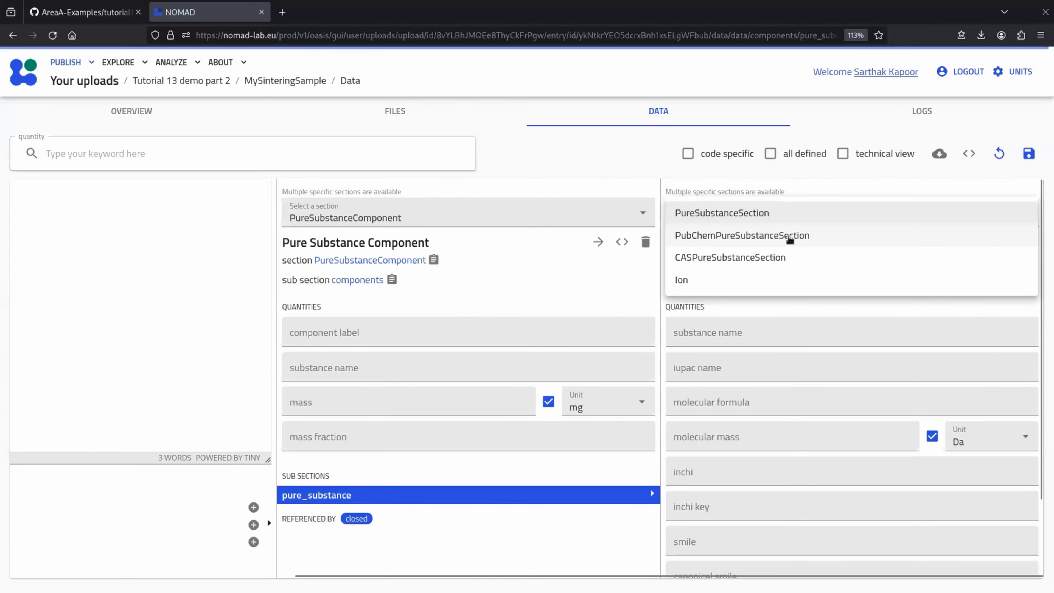
left_click(790, 236)
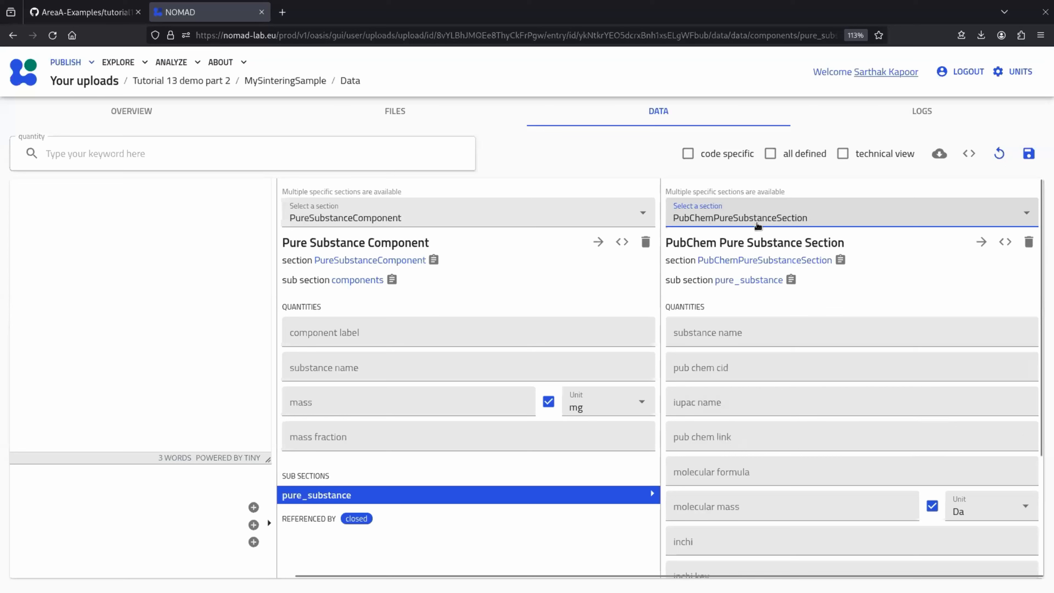
Set the pure substance's substance name to "Gallium Oxide" and save the entry.
left_click(827, 340)
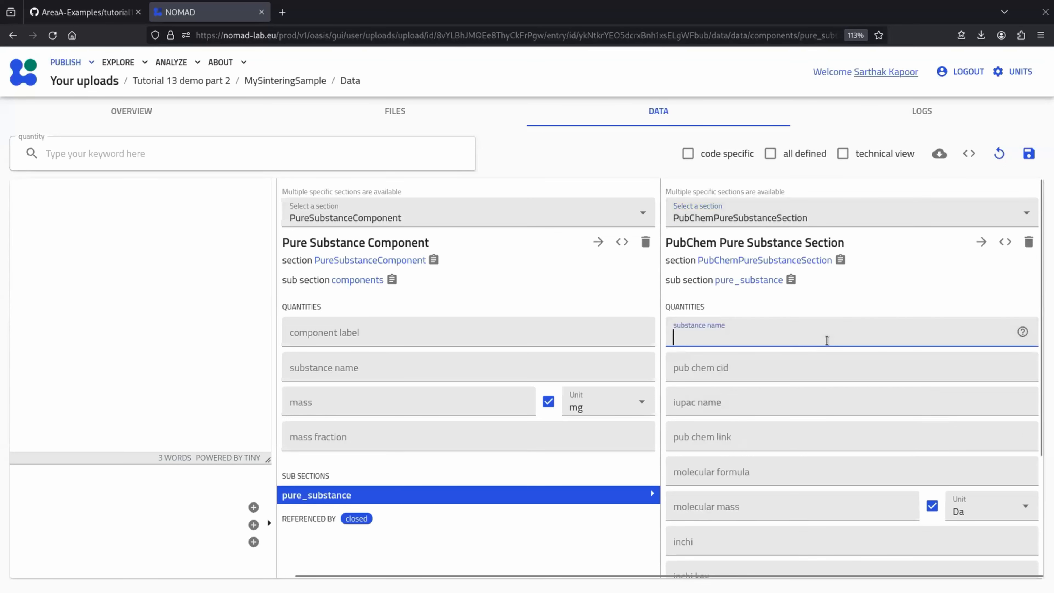
type("Gallium Oxide")
left_click(1030, 159)
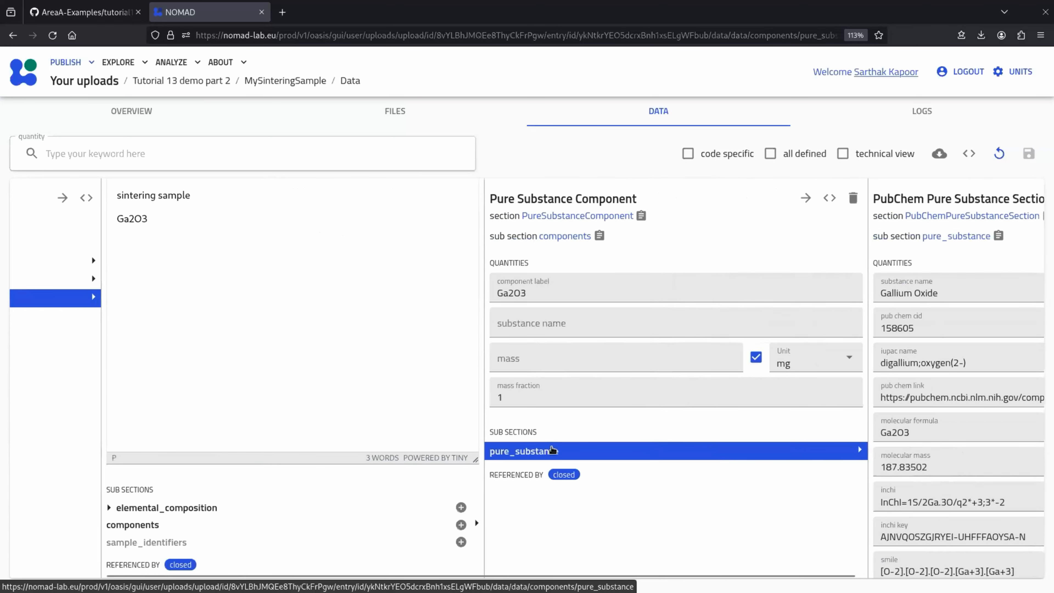
Expand the sample's elemental composition and review the atomic and mass fractions of Ga and O.
left_click(109, 507)
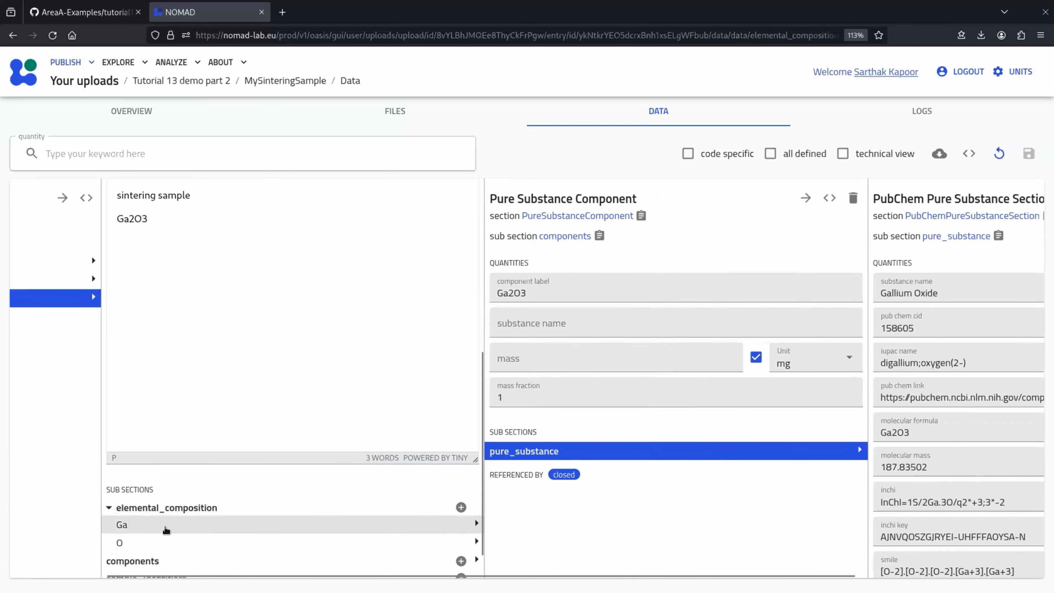
left_click(166, 530)
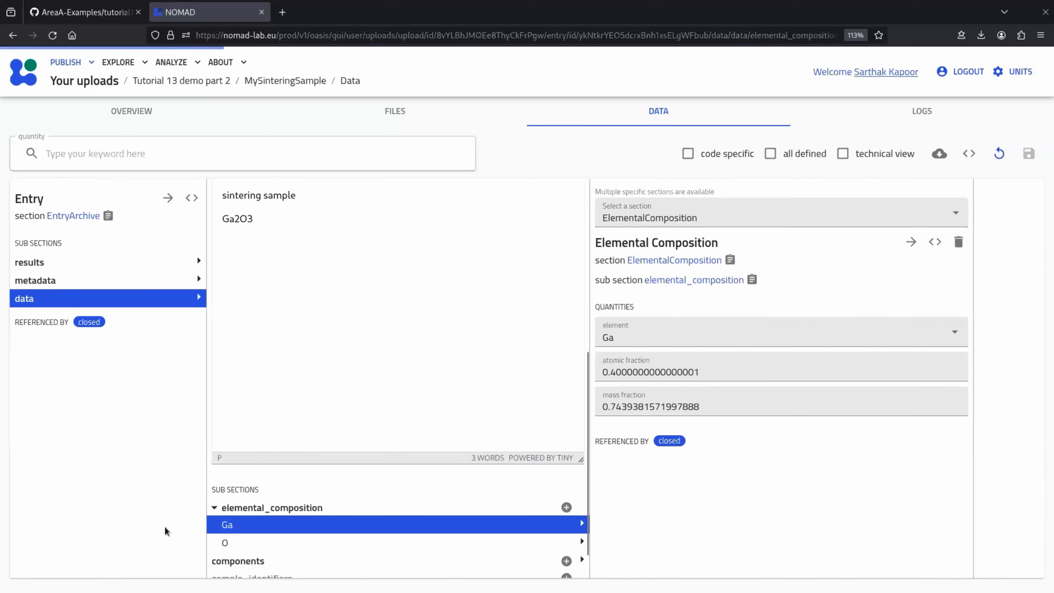
left_click(300, 544)
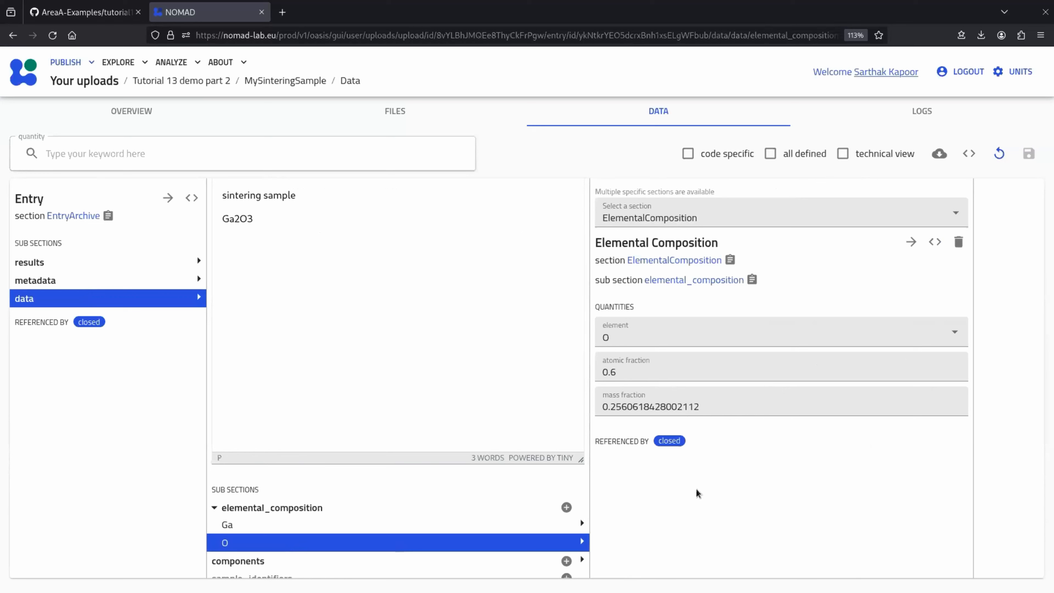
scroll(447, 542, "down", 1)
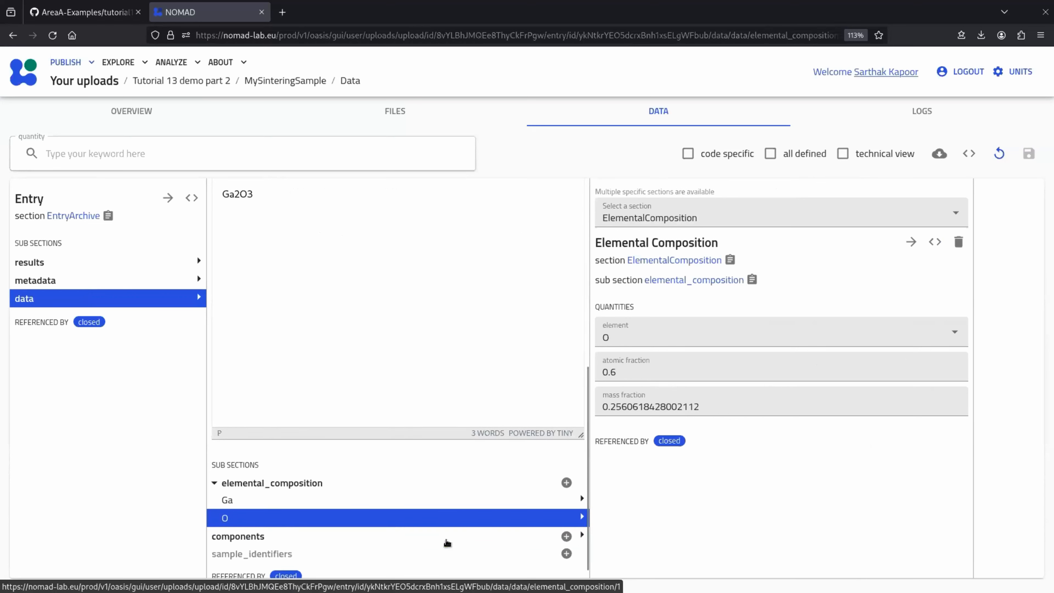
scroll(446, 536, "up", 6)
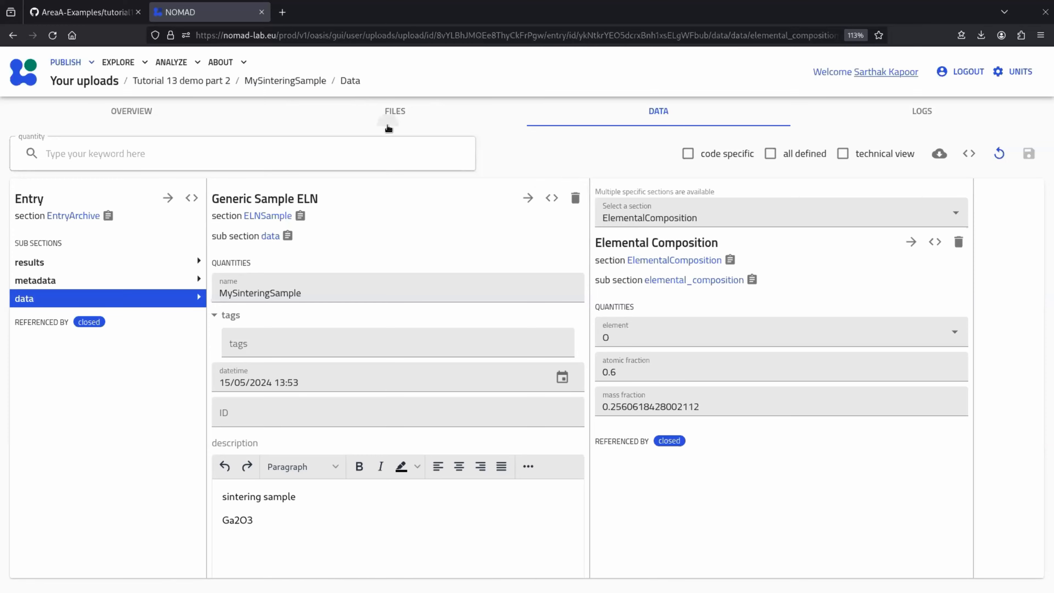
Open the MySinteringProcess entry from the upload's files and examine the workflow graph in its overview.
left_click(392, 117)
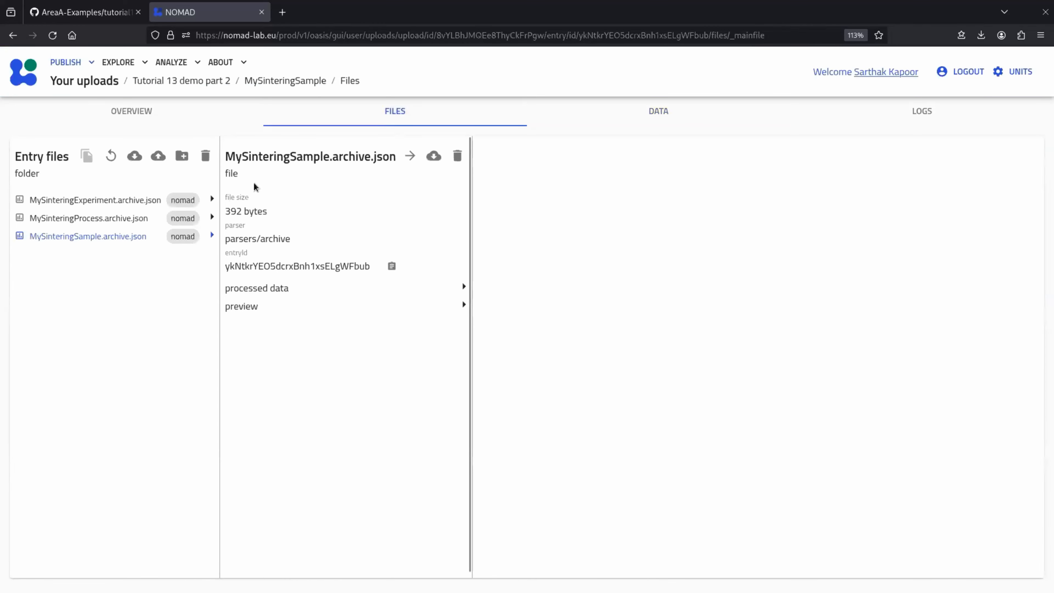
left_click(117, 218)
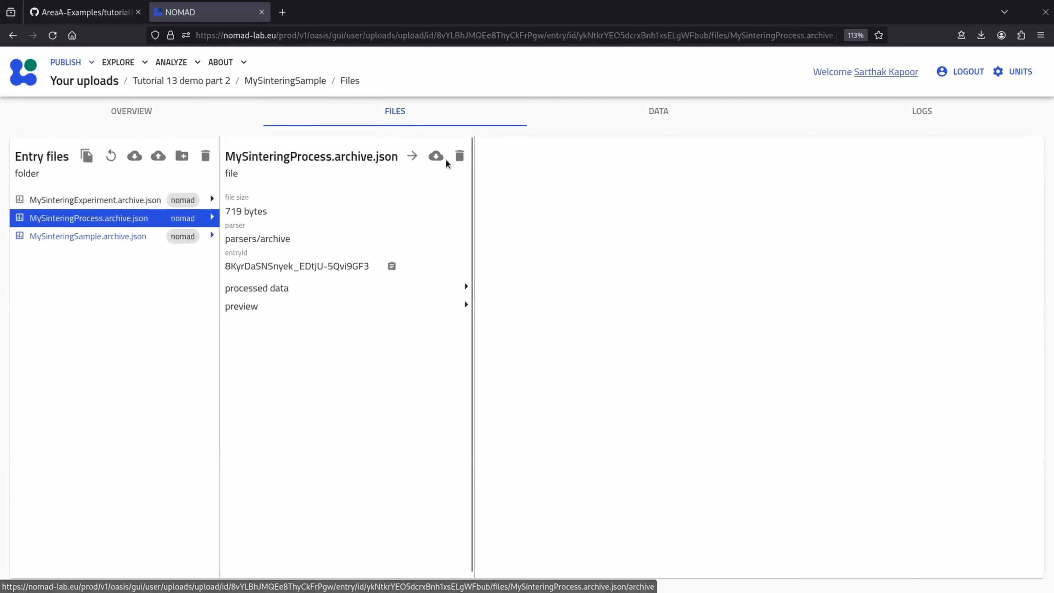
left_click(412, 157)
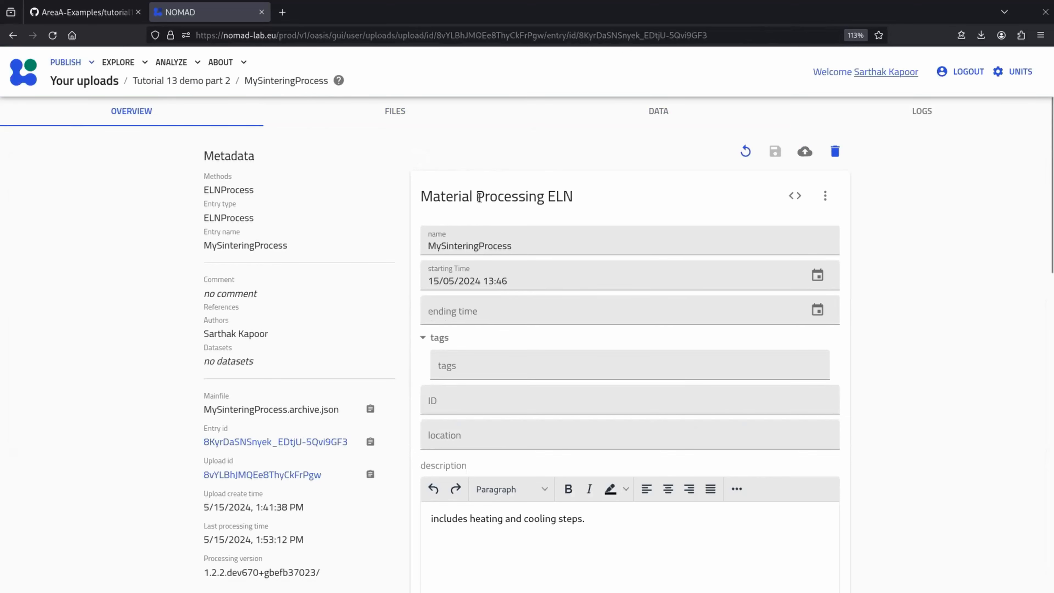
scroll(555, 198, "down", 2)
scroll(602, 166, "up", 2)
scroll(627, 206, "down", 15)
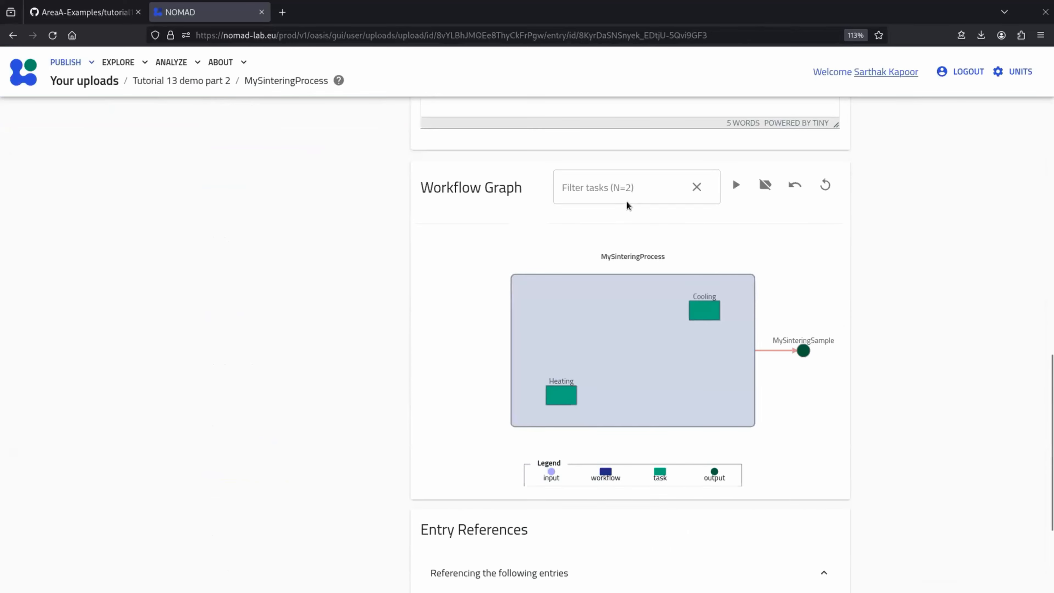
left_click_drag(422, 187, 518, 192)
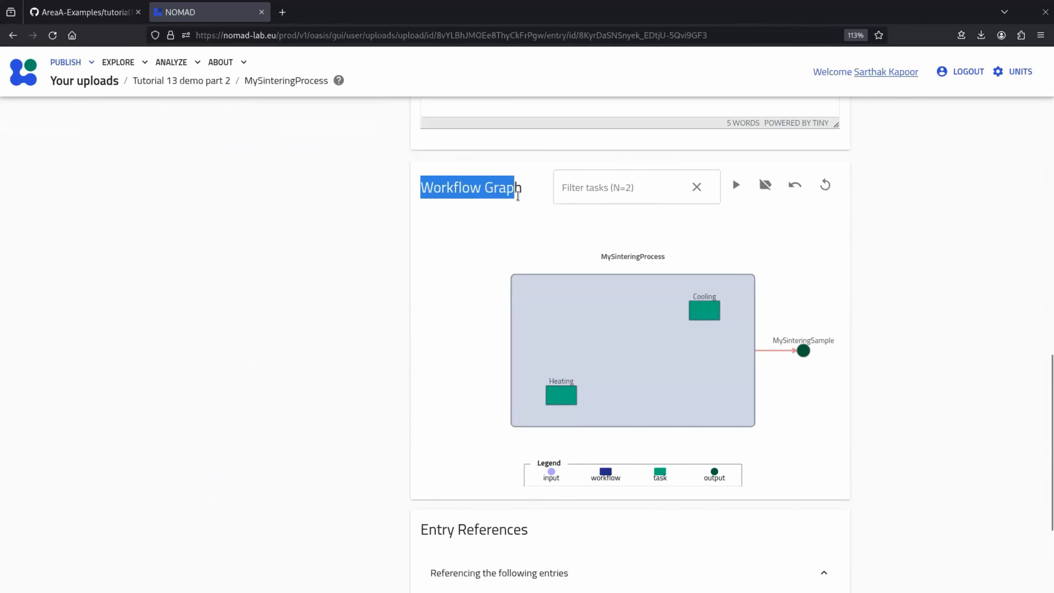
left_click(532, 201)
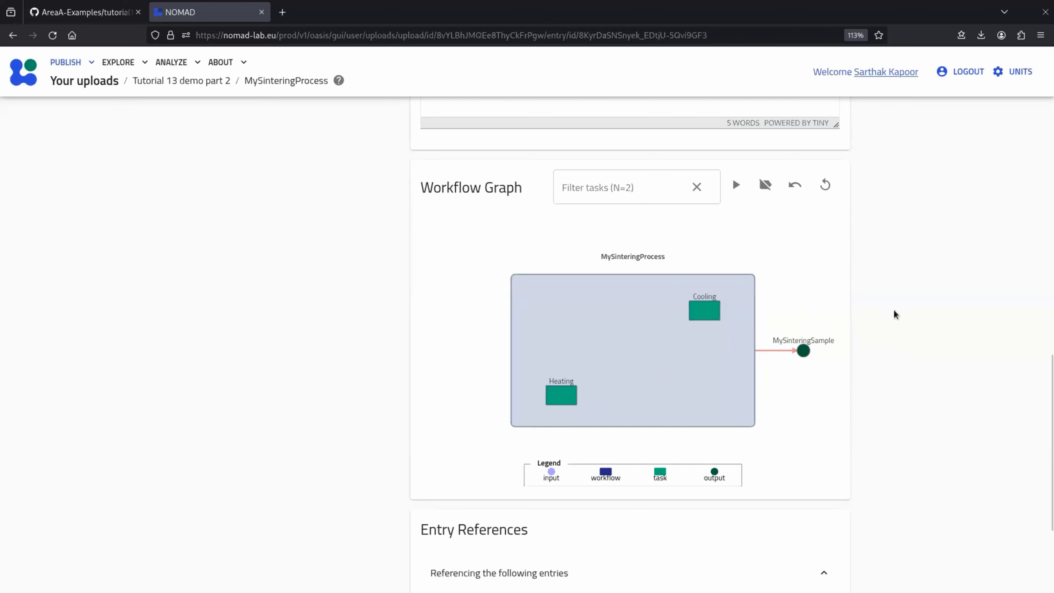
scroll(893, 309, "up", 10)
scroll(894, 307, "up", 4)
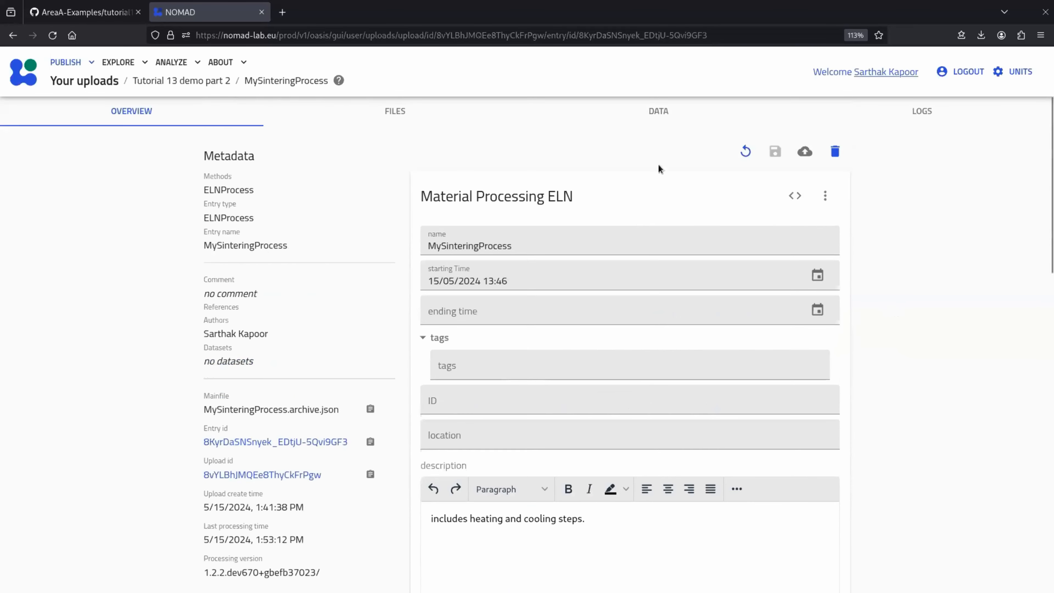
Open the MySinteringExperiment entry from the upload's files and display its data view.
left_click(398, 115)
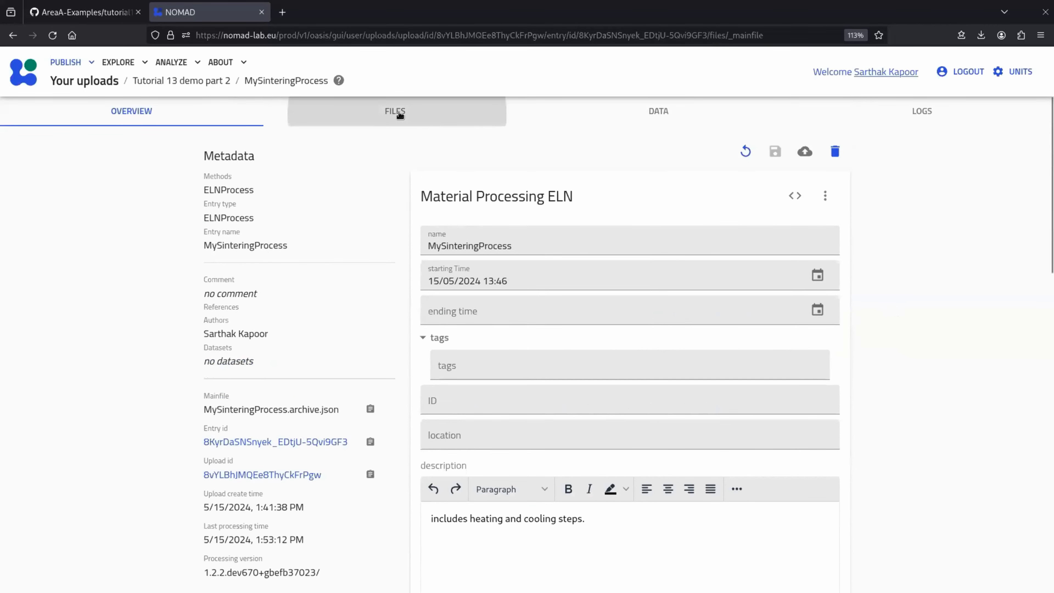
left_click(122, 202)
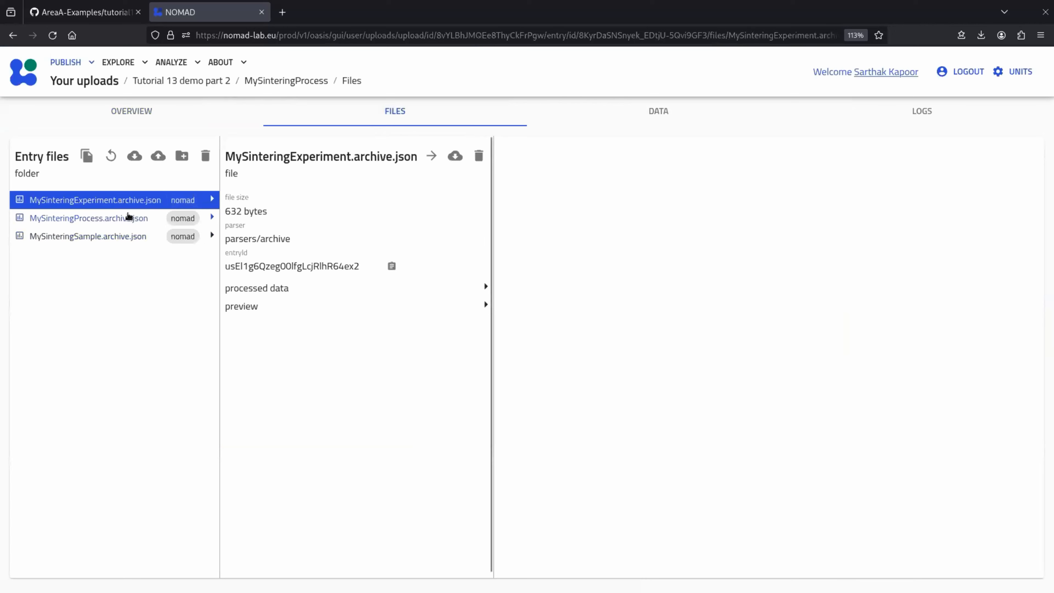
left_click(432, 157)
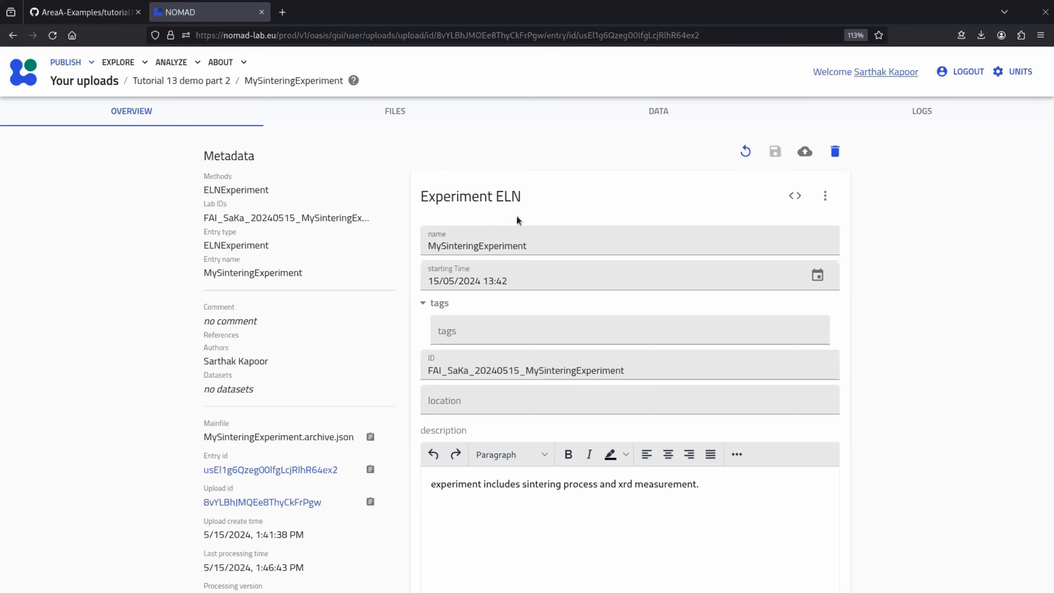
left_click(659, 112)
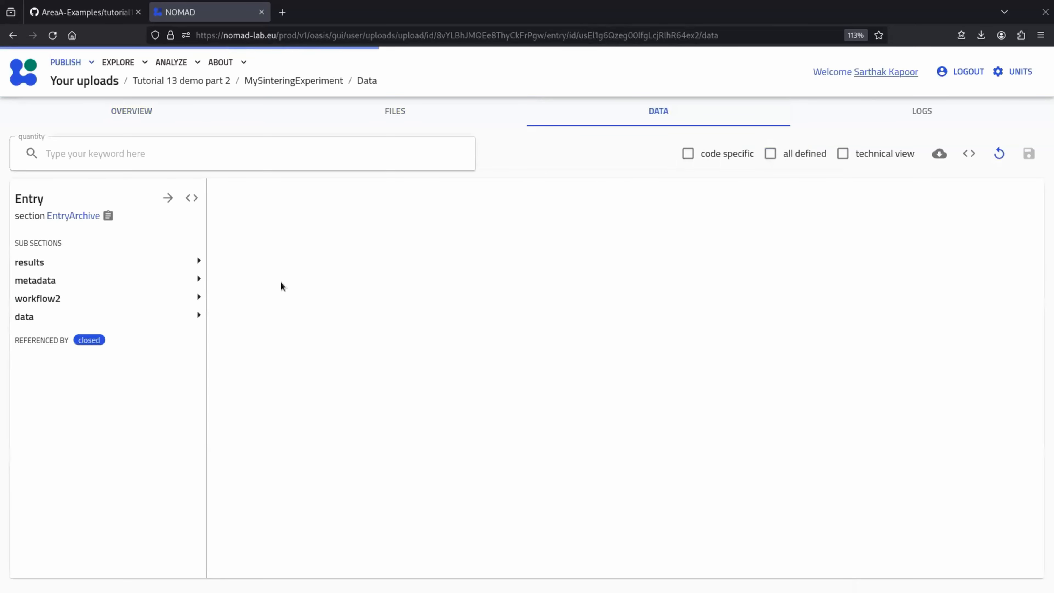
Add a second step to the MySinteringExperiment data's steps and name it "XRD measurement".
left_click(153, 318)
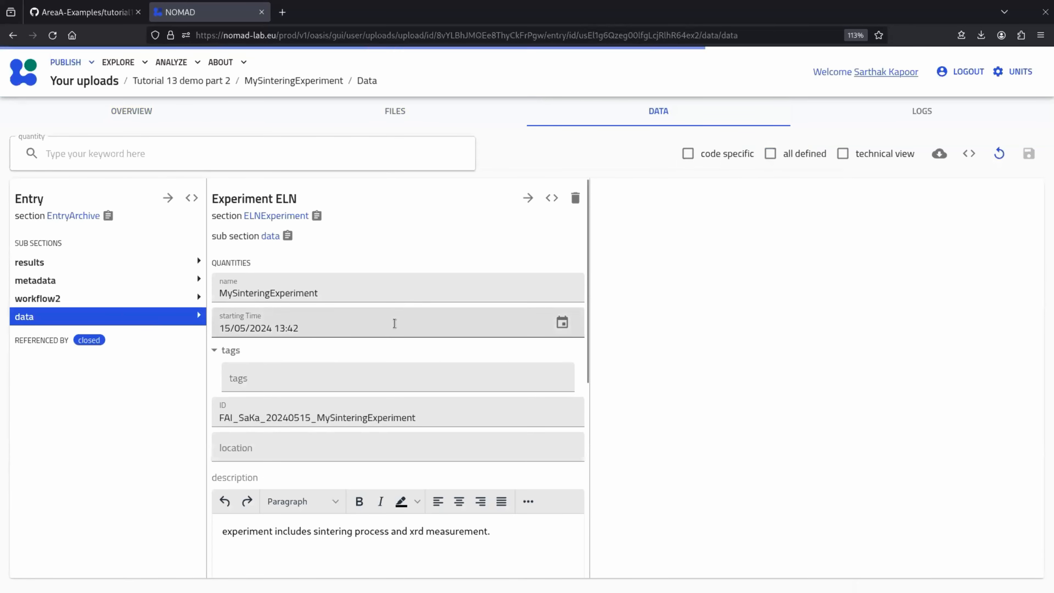
scroll(395, 323, "down", 8)
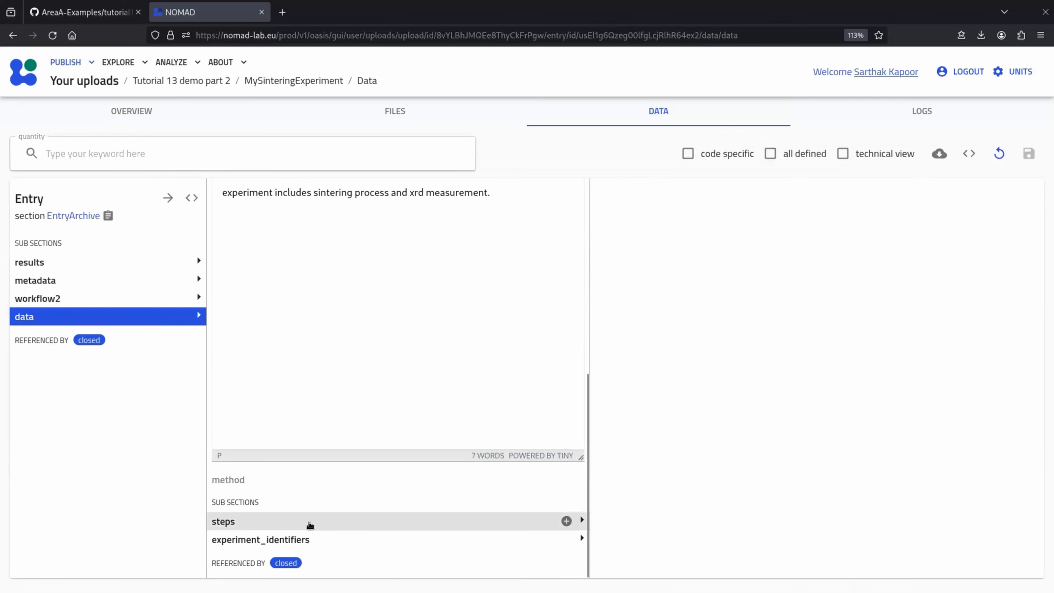
left_click(251, 523)
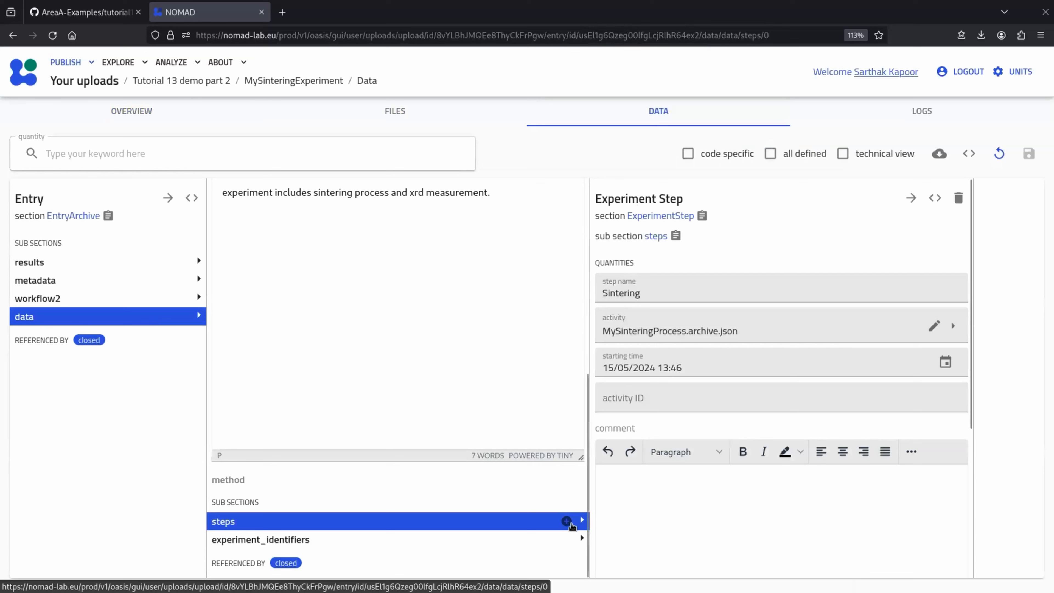
left_click(569, 523)
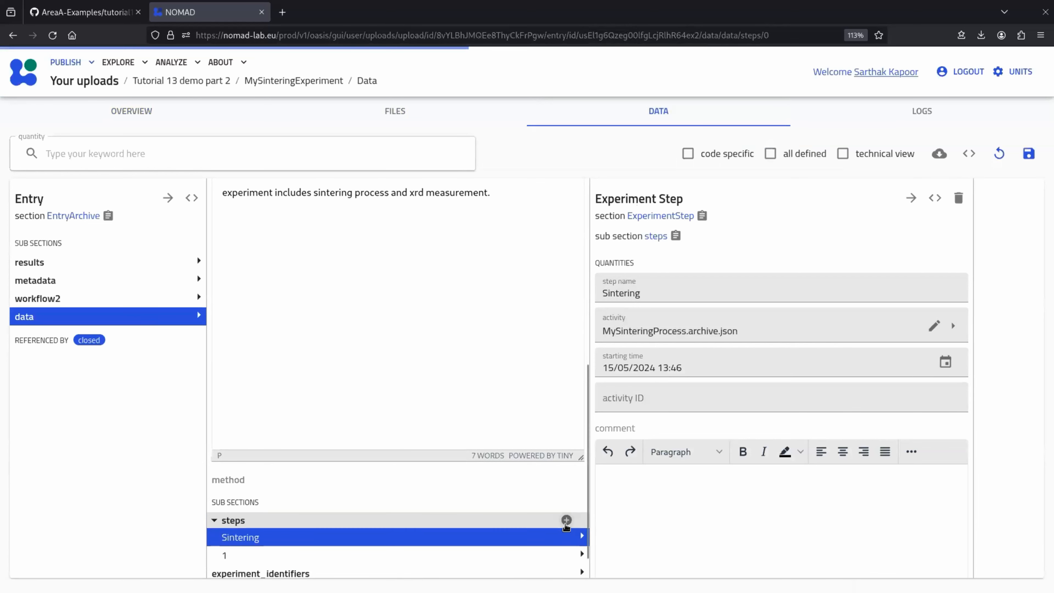
left_click(531, 562)
left_click(693, 292)
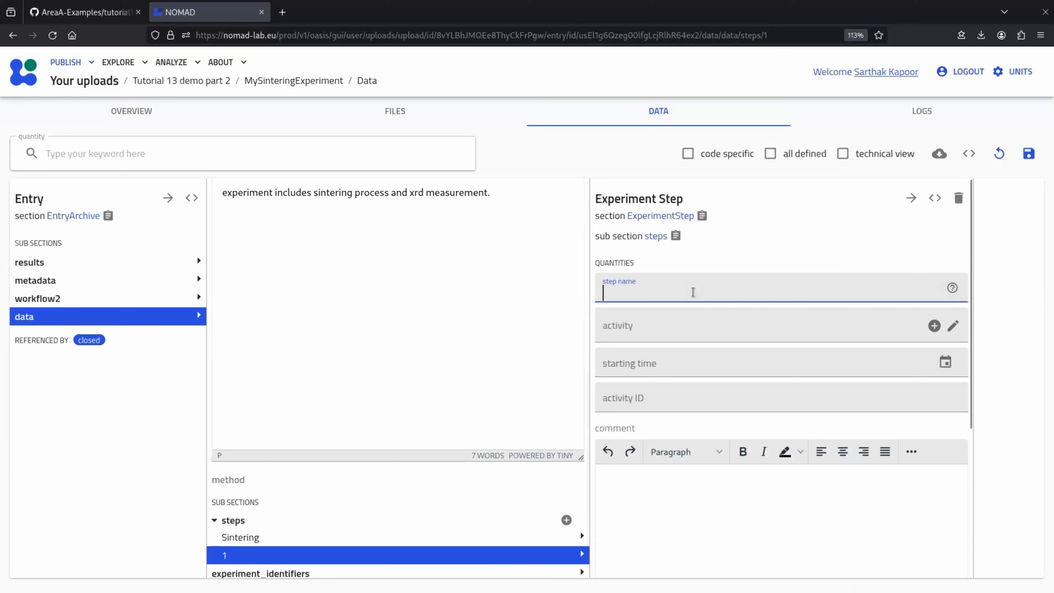
type("XRD meas")
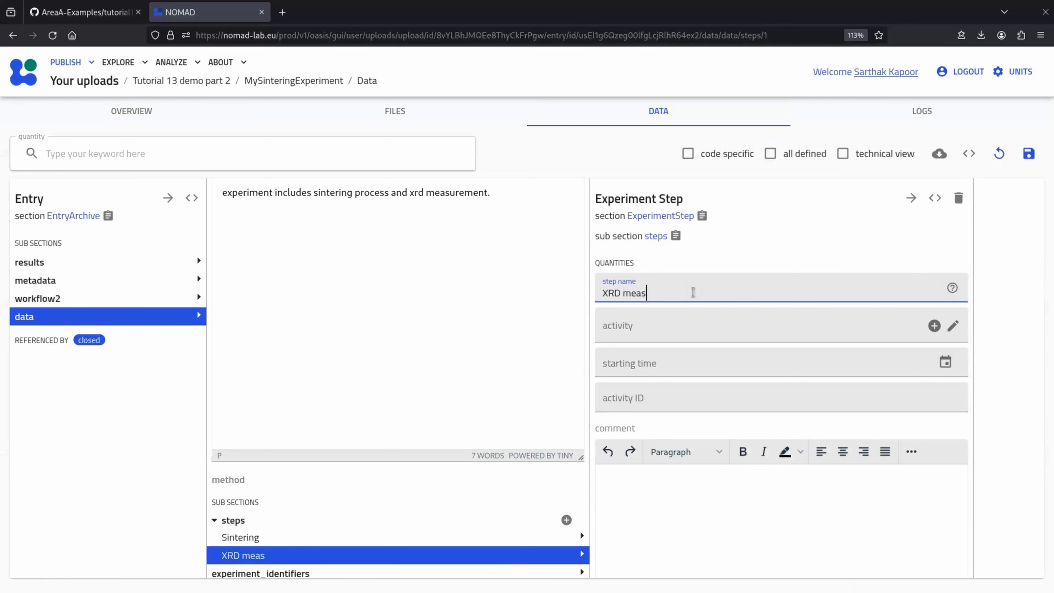
type("urement")
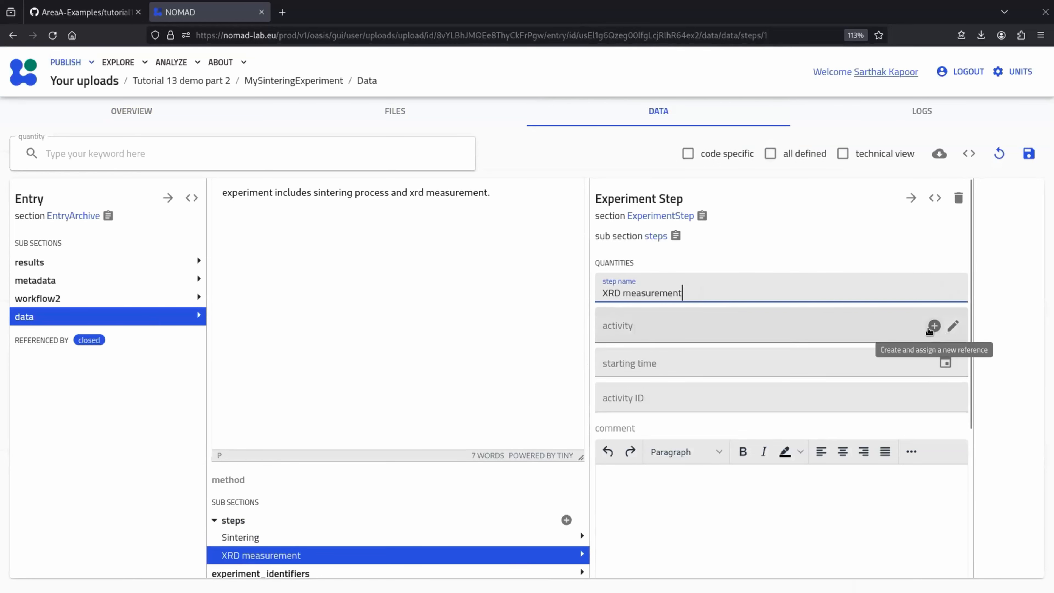
Create and assign a new ELNMeasurement entry named "MyXRDMeasurement" in this upload as the XRD measurement step's activity.
left_click(933, 326)
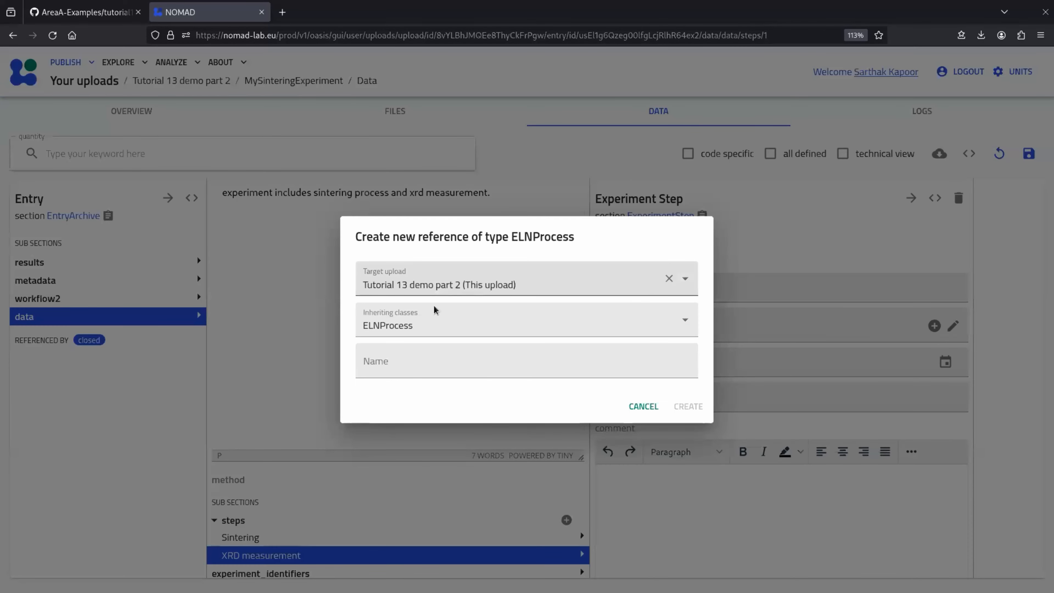
left_click(399, 326)
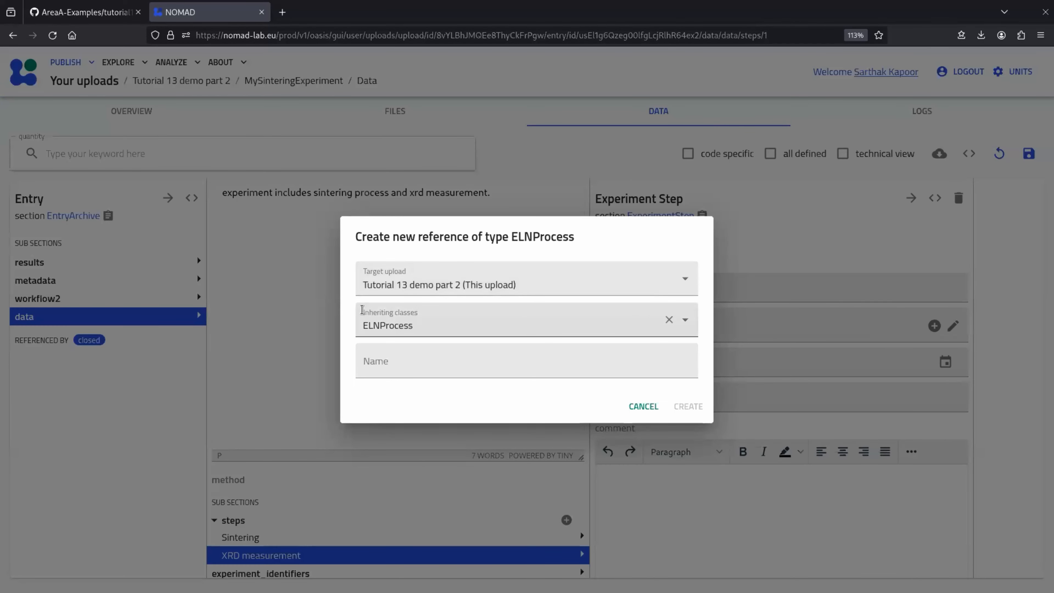
left_click(417, 314)
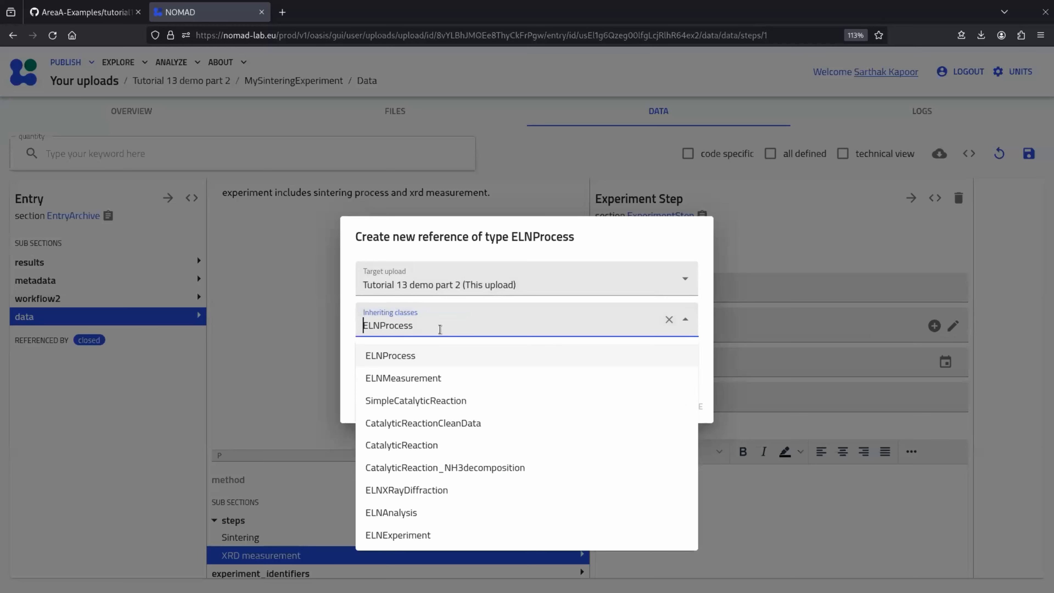
left_click(403, 380)
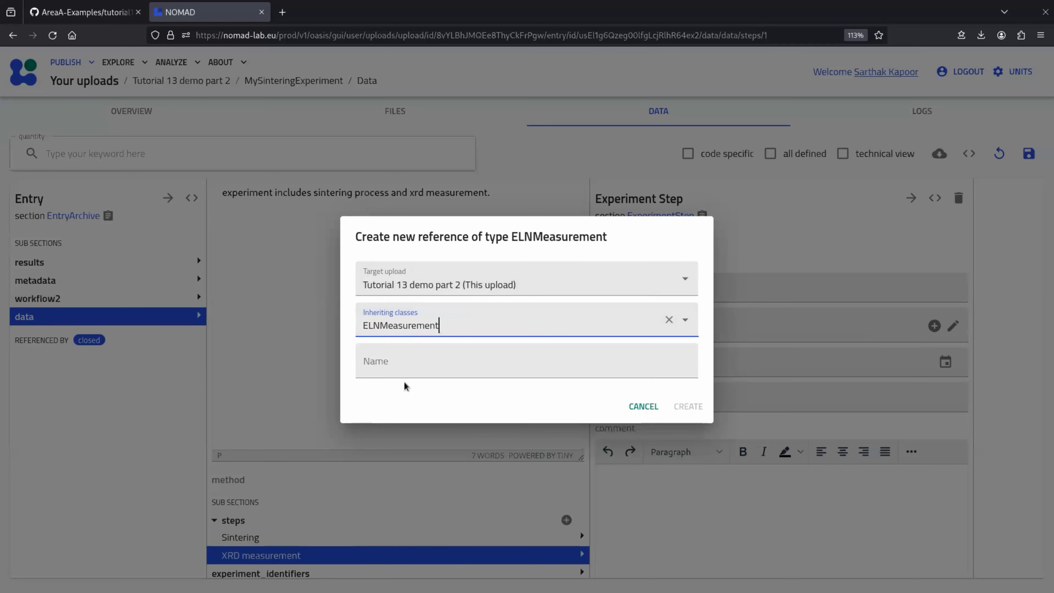
left_click(443, 371)
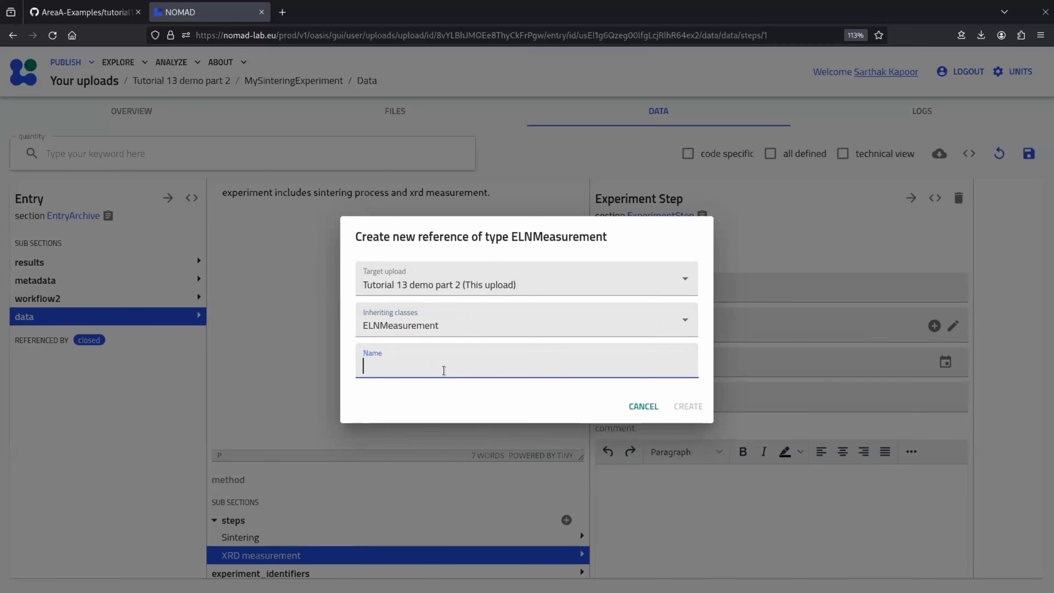
type("MyXr")
key("BackSpace")
type("R")
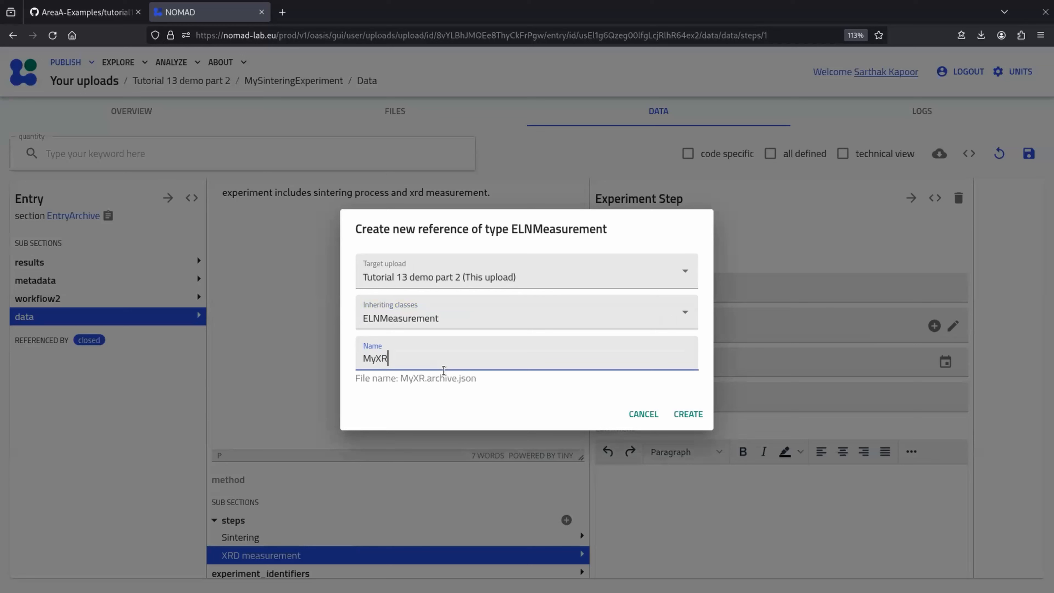
type("DMEasurement")
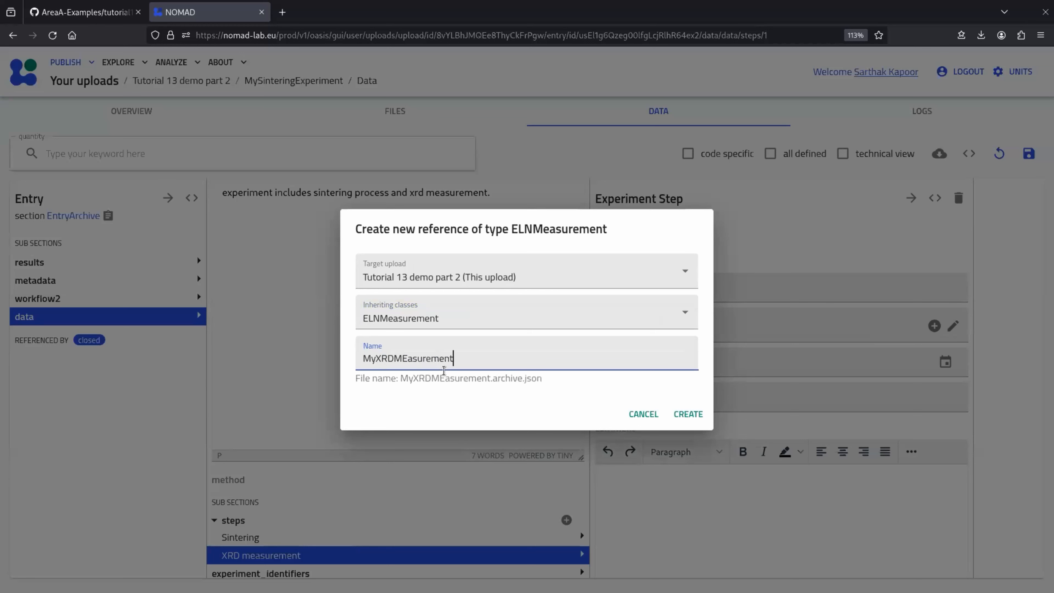
key("Left")
key("Left")
key("Left")
key("Left")
key("Left")
key("Left")
key("Left")
key("Left")
key("BackSpace")
type("e")
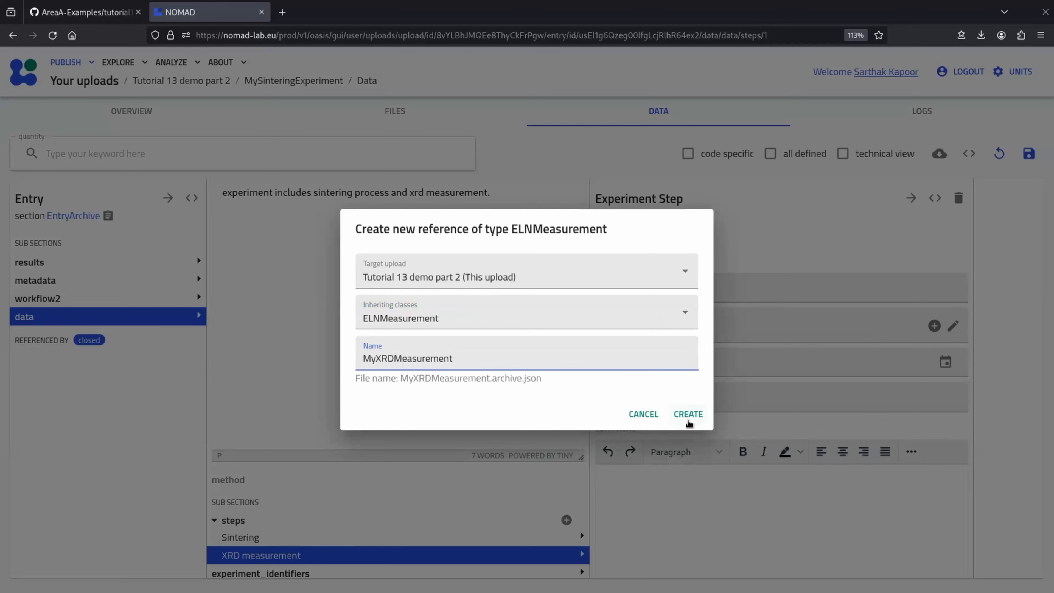
left_click(688, 414)
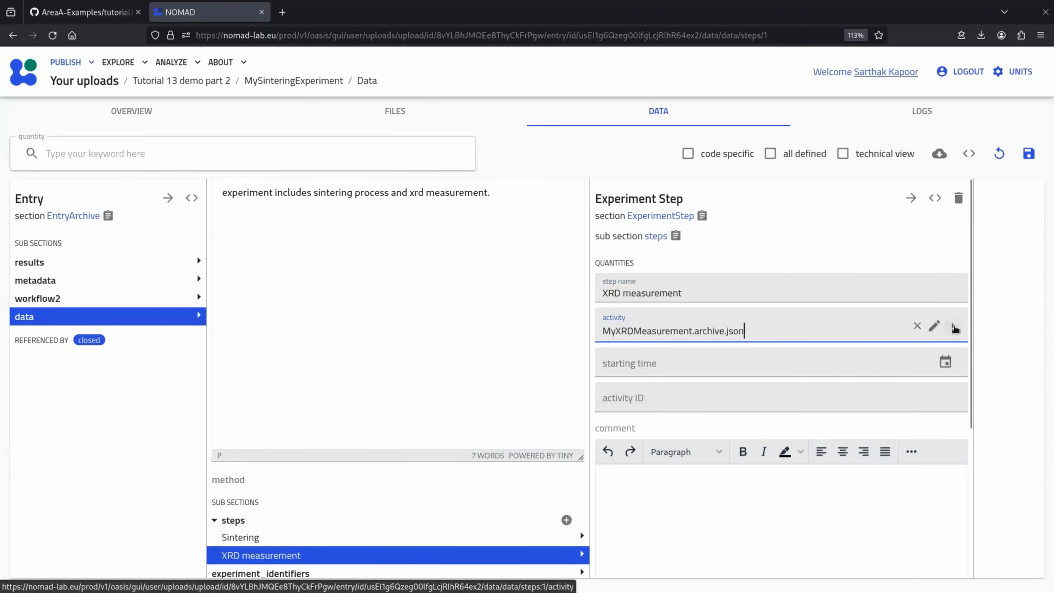
Save the experiment and open the referenced MyXRDMeasurement entry's data section in its data view.
left_click(955, 327)
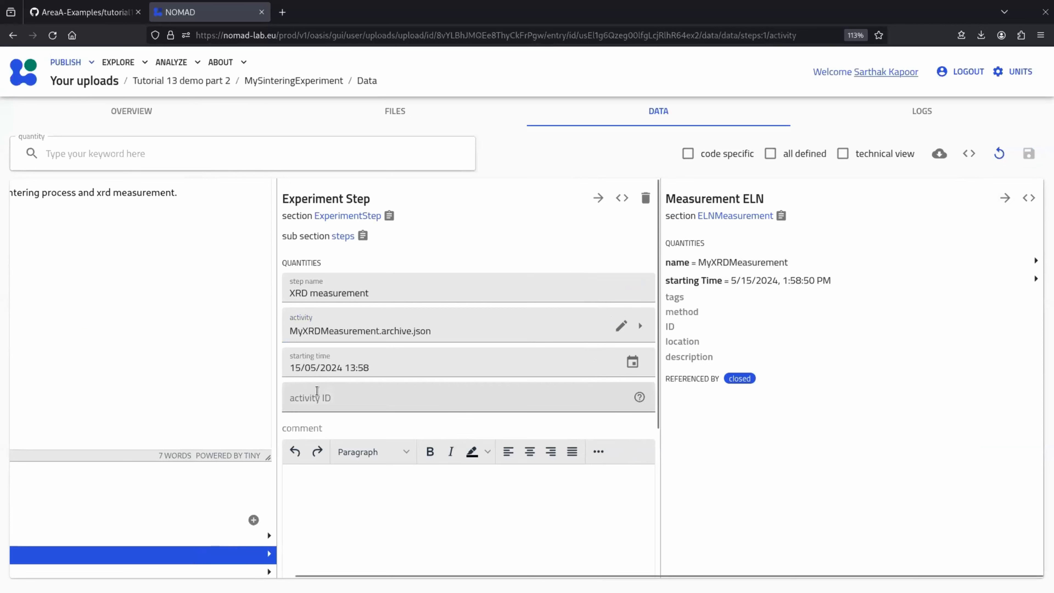
left_click_drag(668, 201, 833, 346)
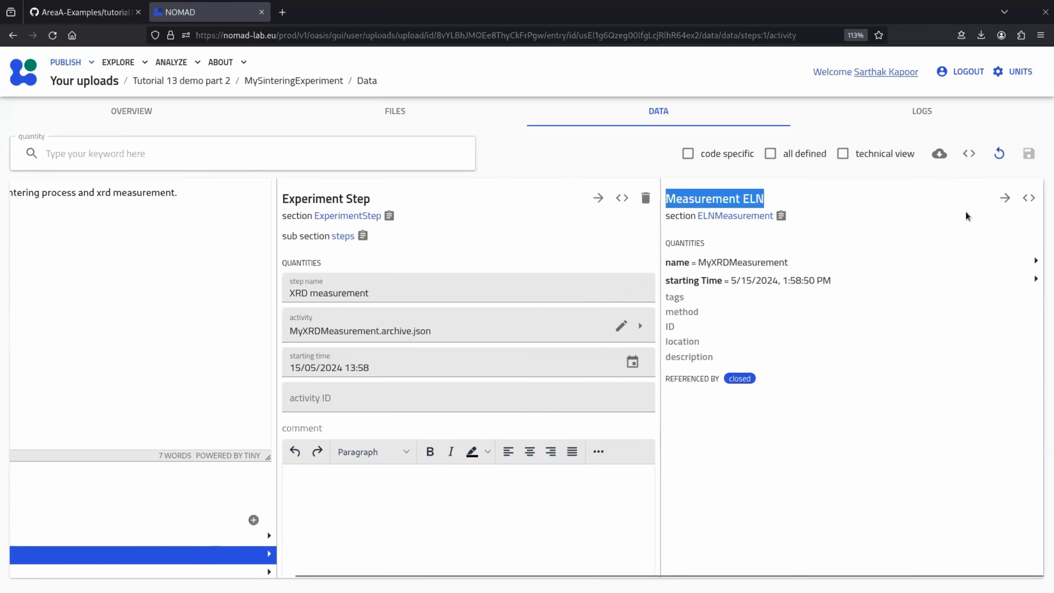
left_click(1005, 198)
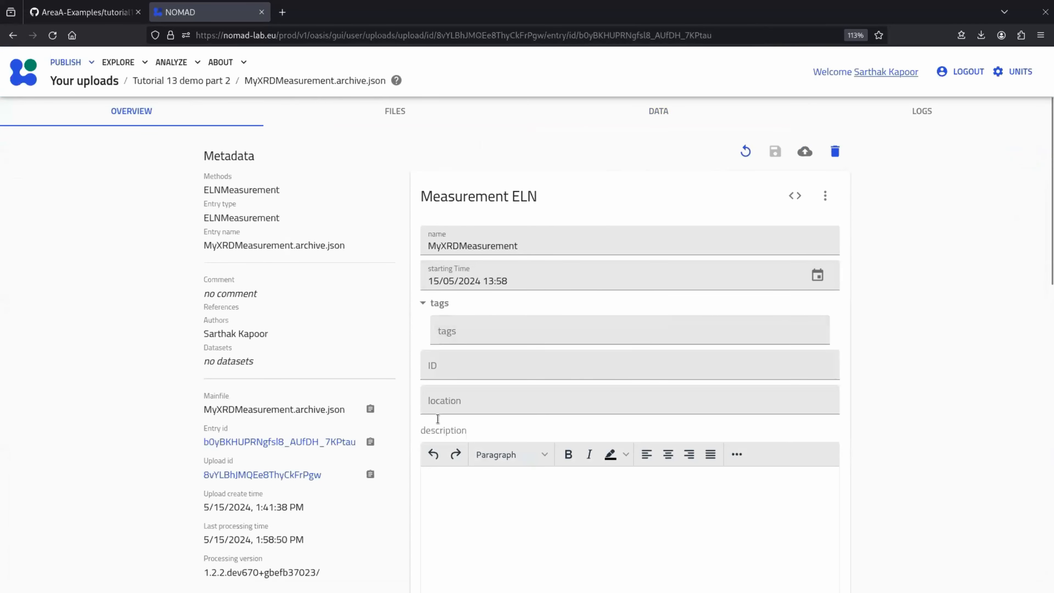
left_click(657, 112)
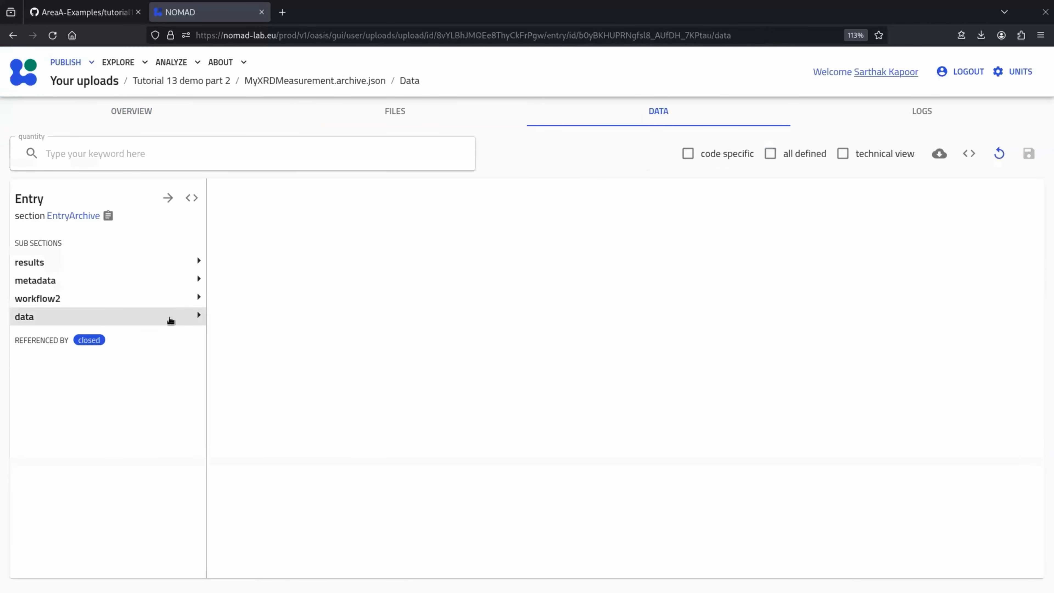
left_click(170, 318)
Enter "Includes xrd pattern" as the XRD measurement's description and save the entry.
scroll(347, 355, "down", 8)
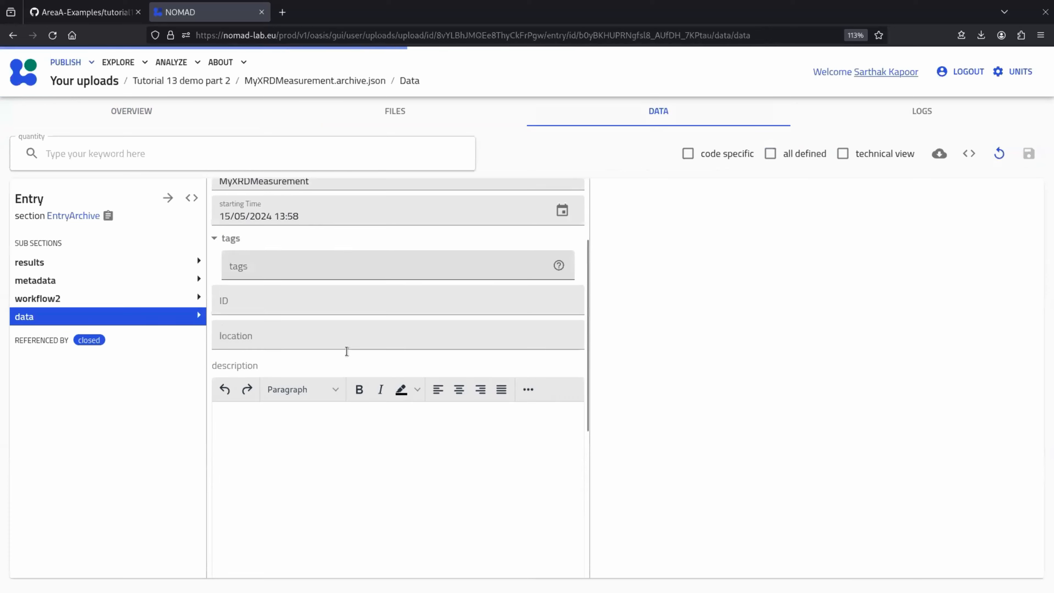
scroll(347, 355, "down", 2)
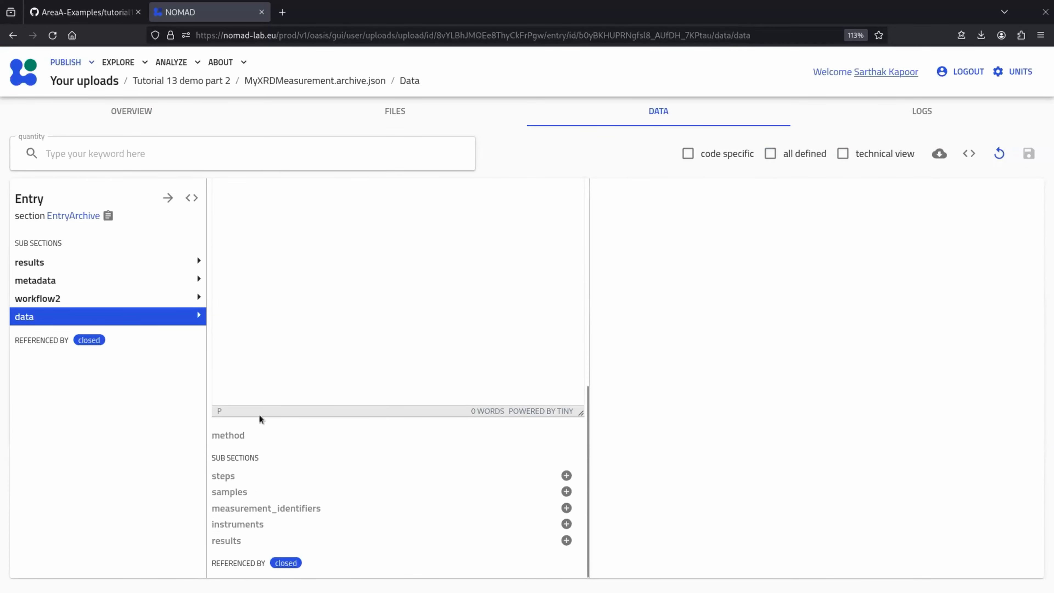
scroll(340, 316, "up", 4)
left_click(366, 347)
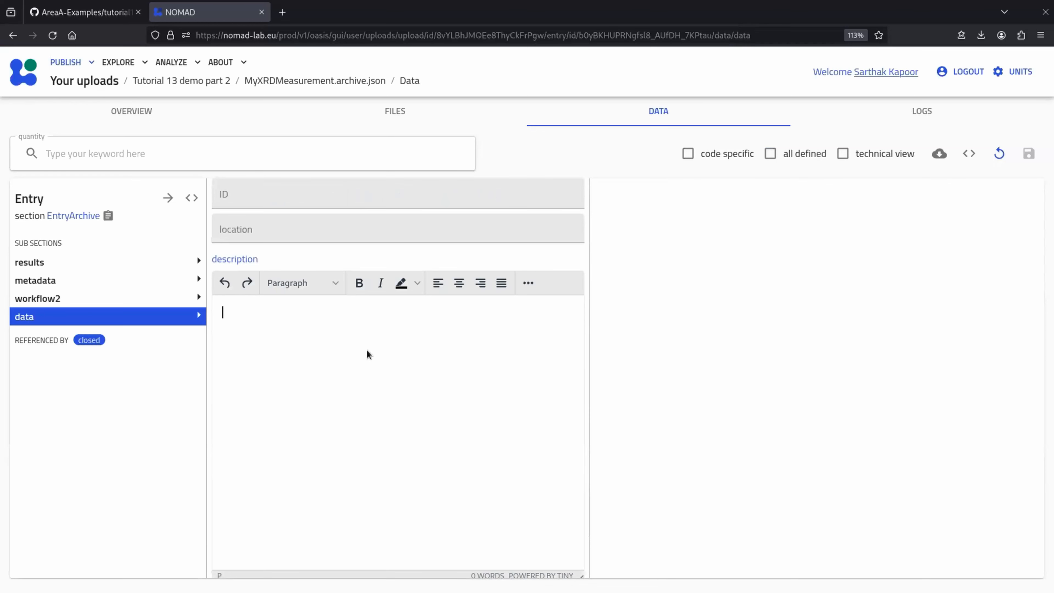
type("Incliudes xrd pattern")
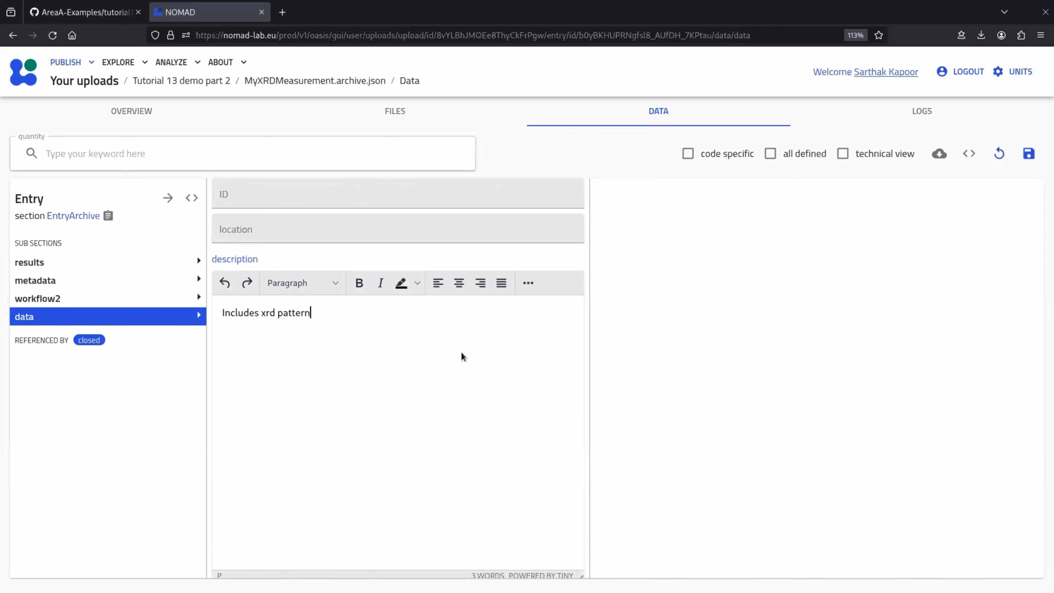
left_click(1029, 153)
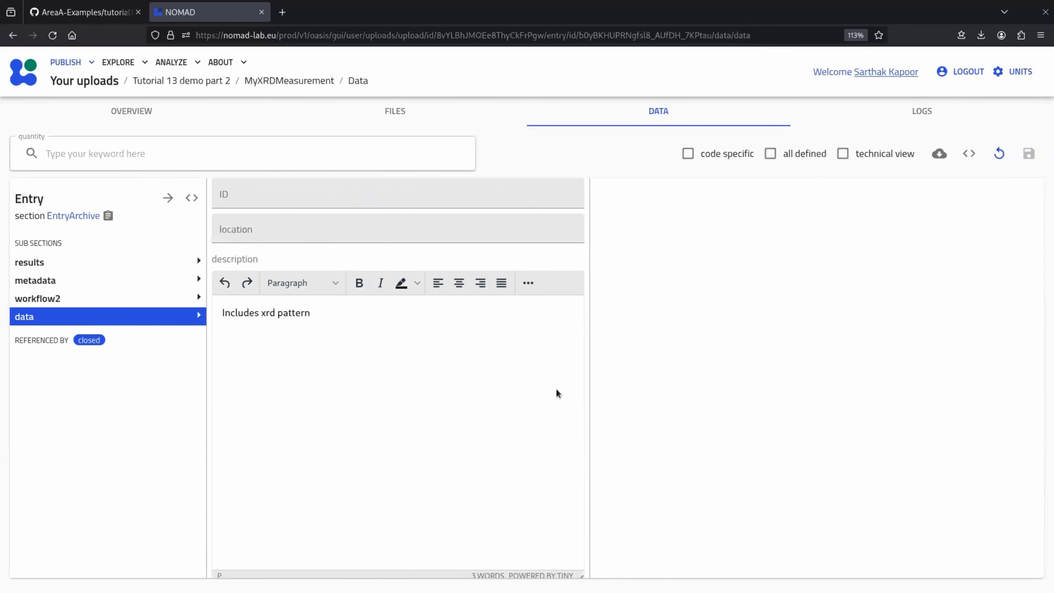
Add a sample to the measurement, reference MySinteringSample from this upload as its composite system, and save the entry.
scroll(414, 463, "down", 4)
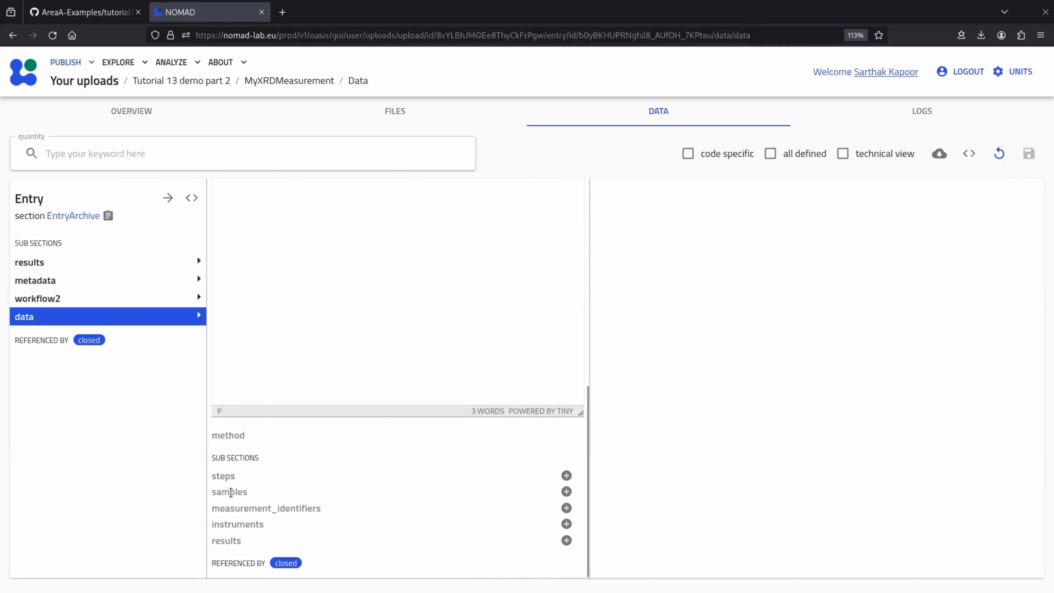
left_click(567, 492)
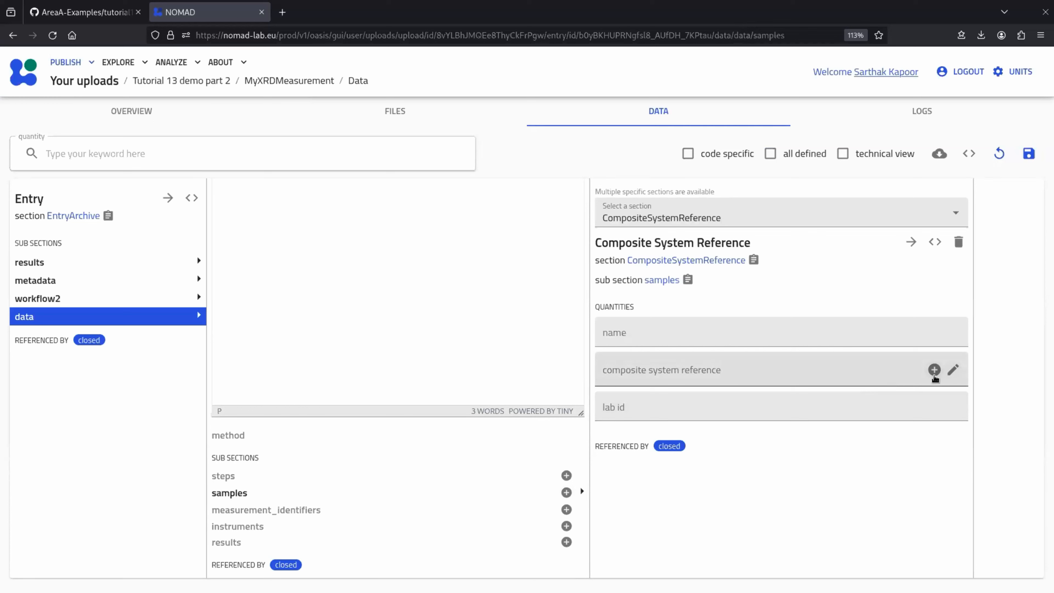
left_click(954, 371)
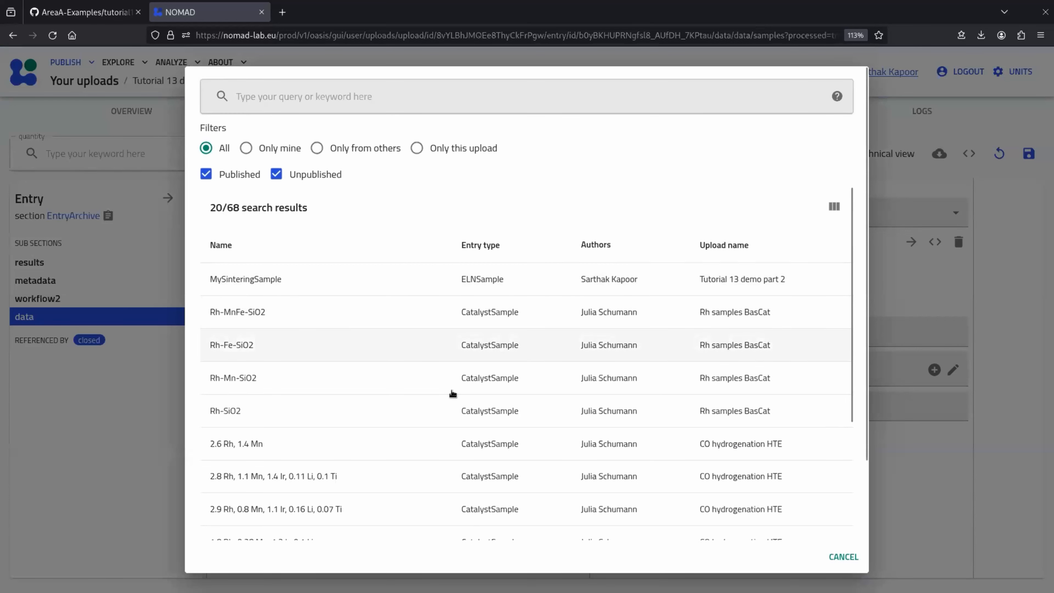
left_click(417, 149)
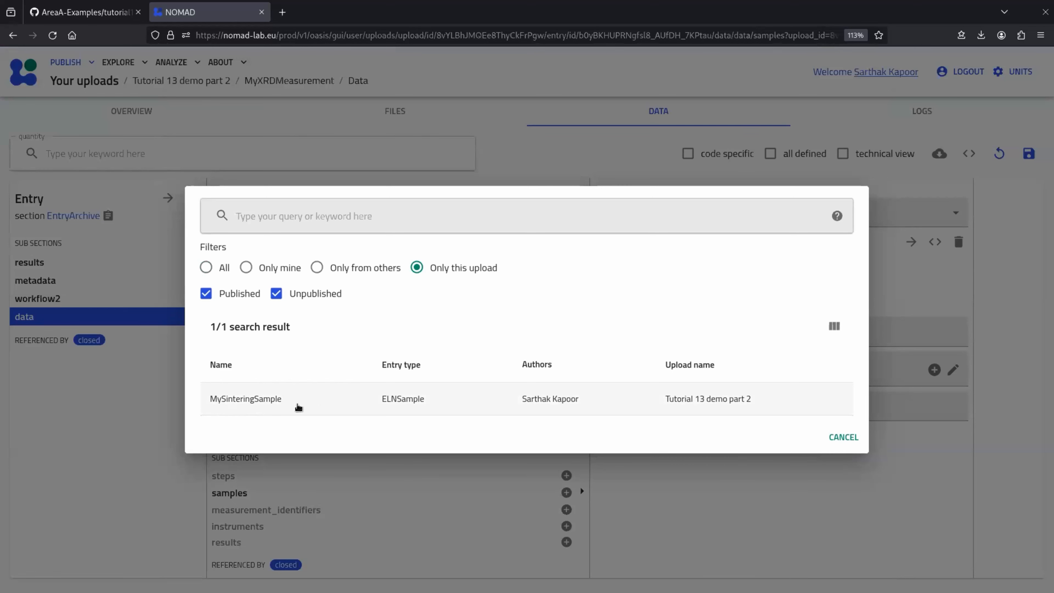
left_click(407, 406)
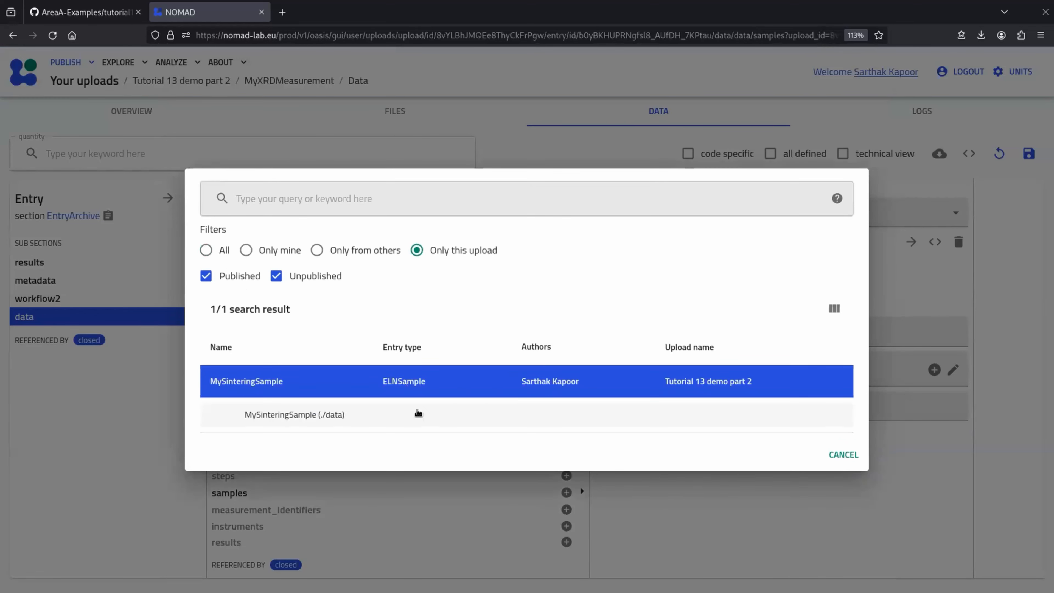
left_click(416, 423)
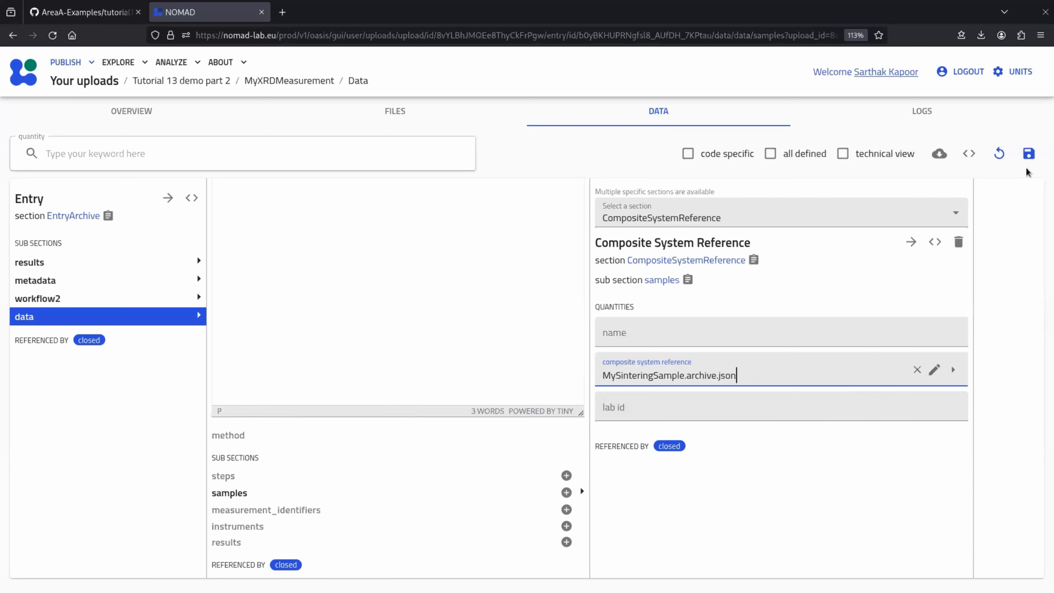
left_click(1030, 157)
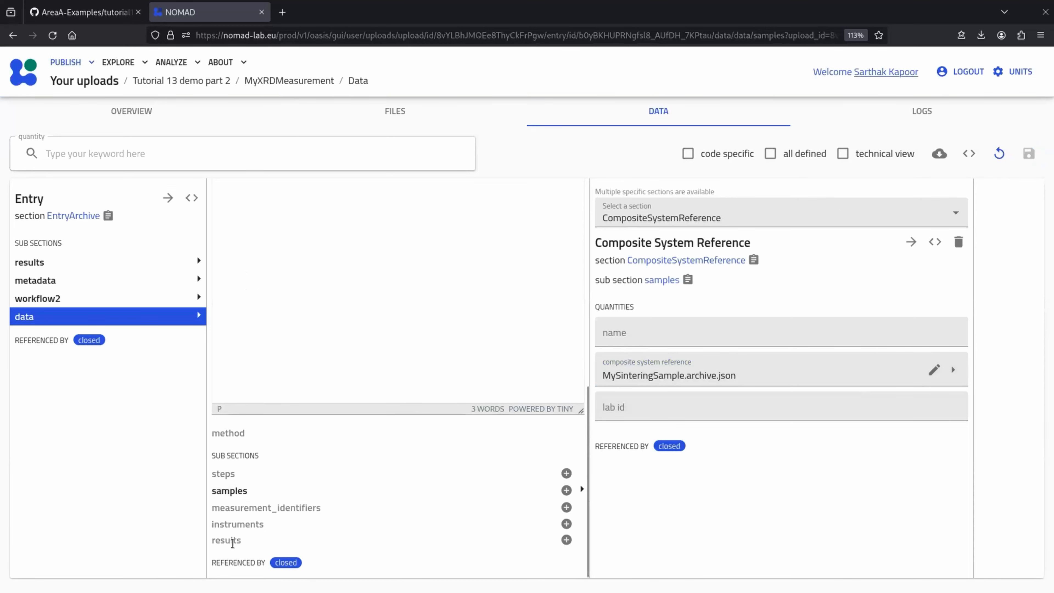
Add a measurement result to MyXRDMeasurement and name it "XRD pattern".
left_click(567, 539)
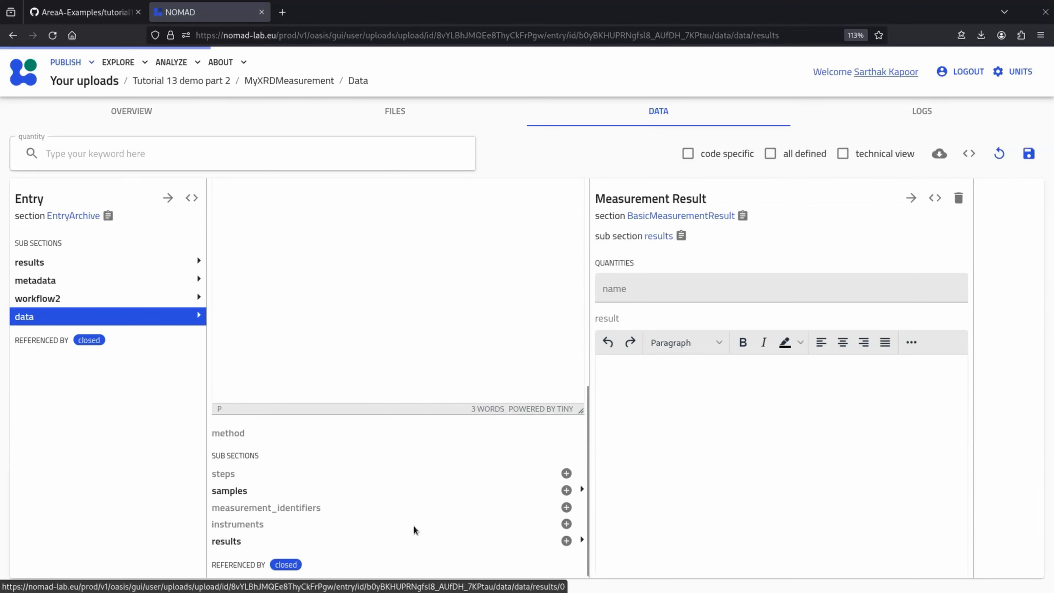
left_click(666, 292)
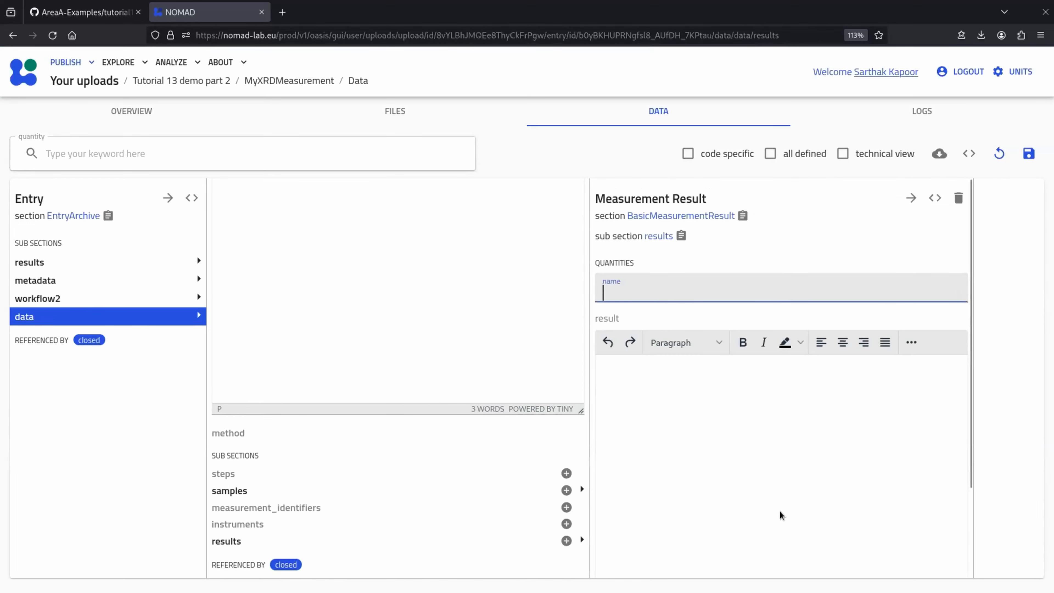
type("XRD")
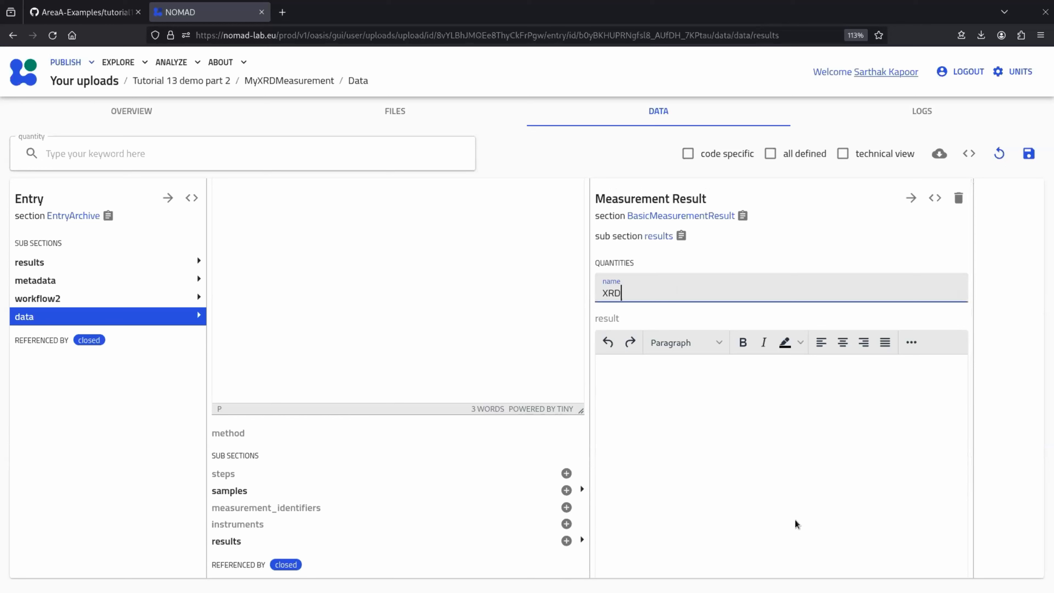
type(" pattern")
Insert the image "Ga2O3_2theta (linear).png" from the XRD files folder into the XRD pattern's result text.
left_click(808, 462)
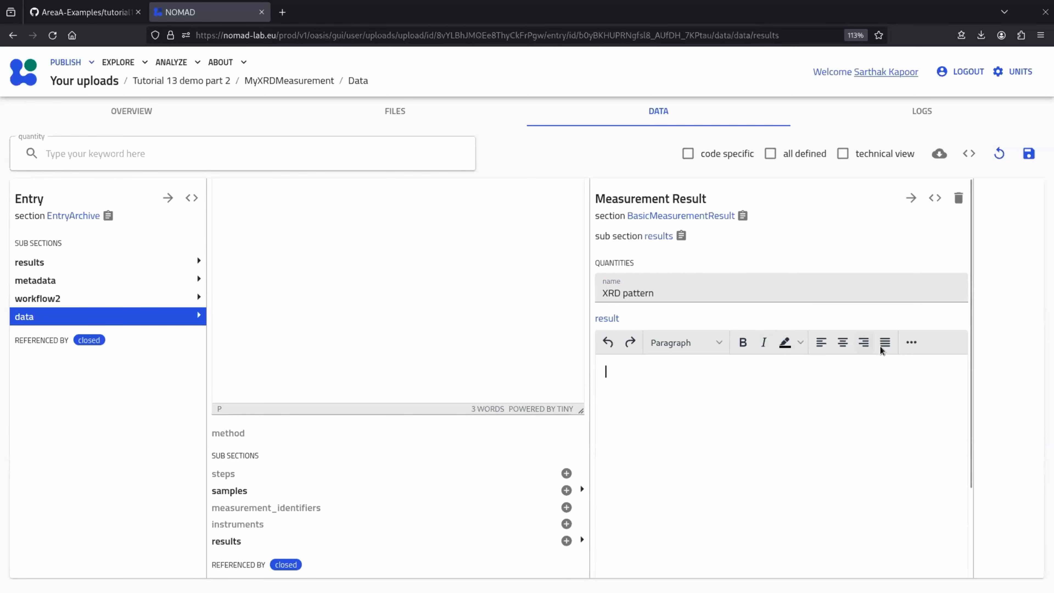
left_click(912, 343)
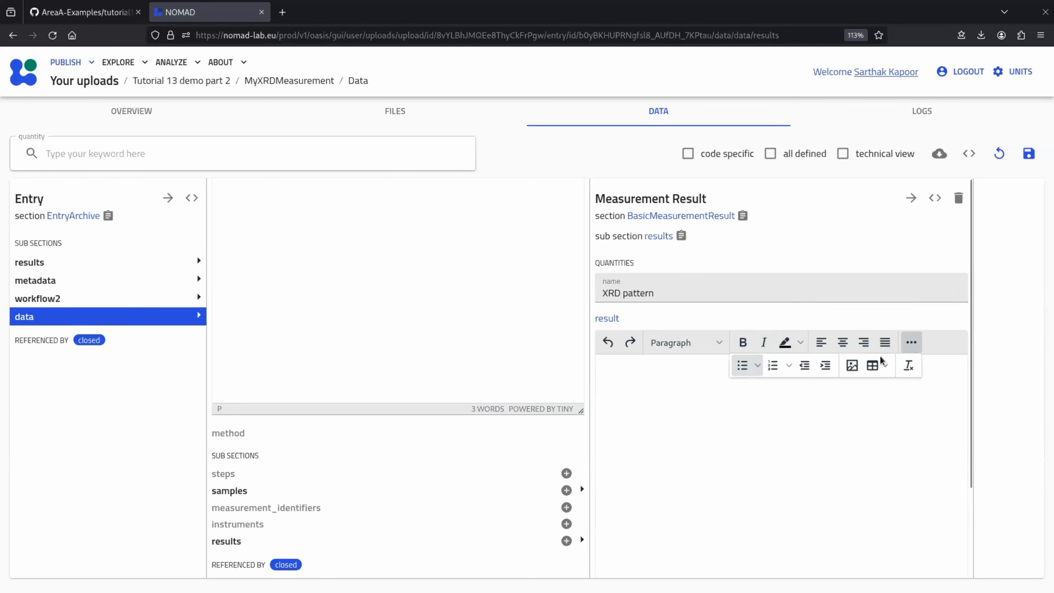
left_click(857, 366)
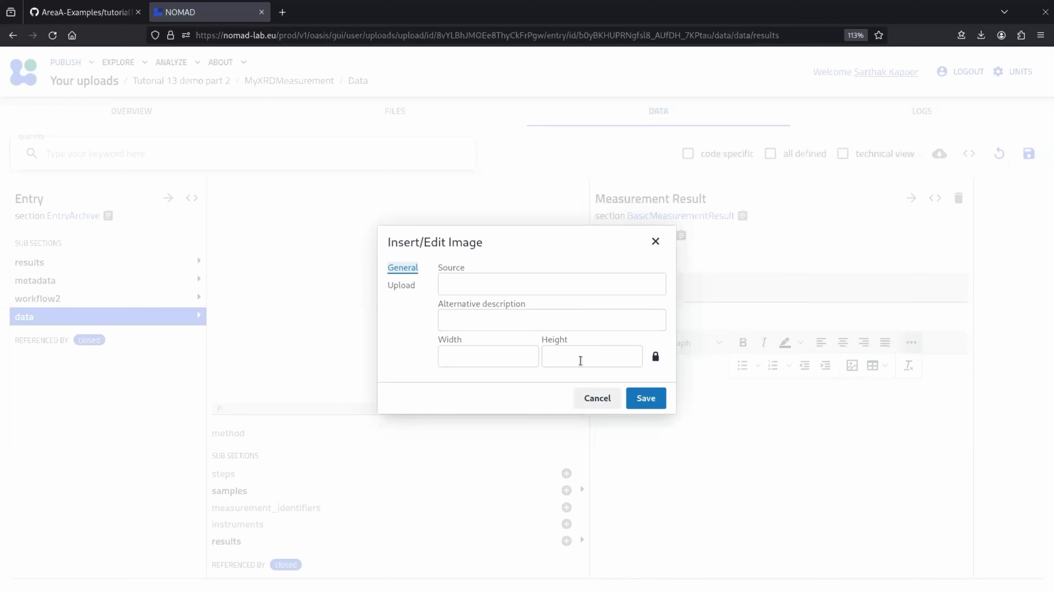
left_click(401, 286)
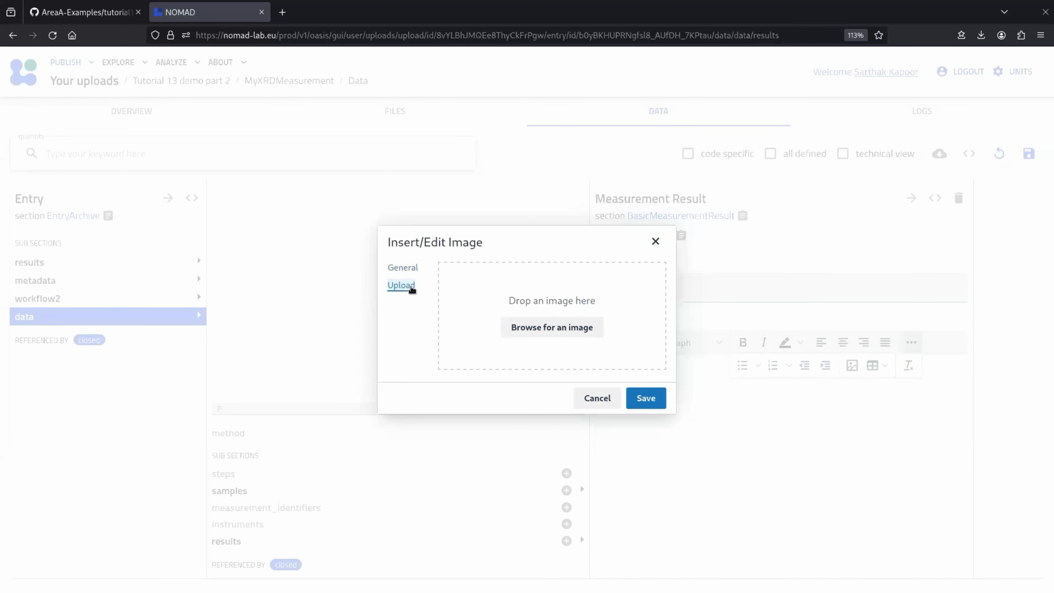
left_click(562, 328)
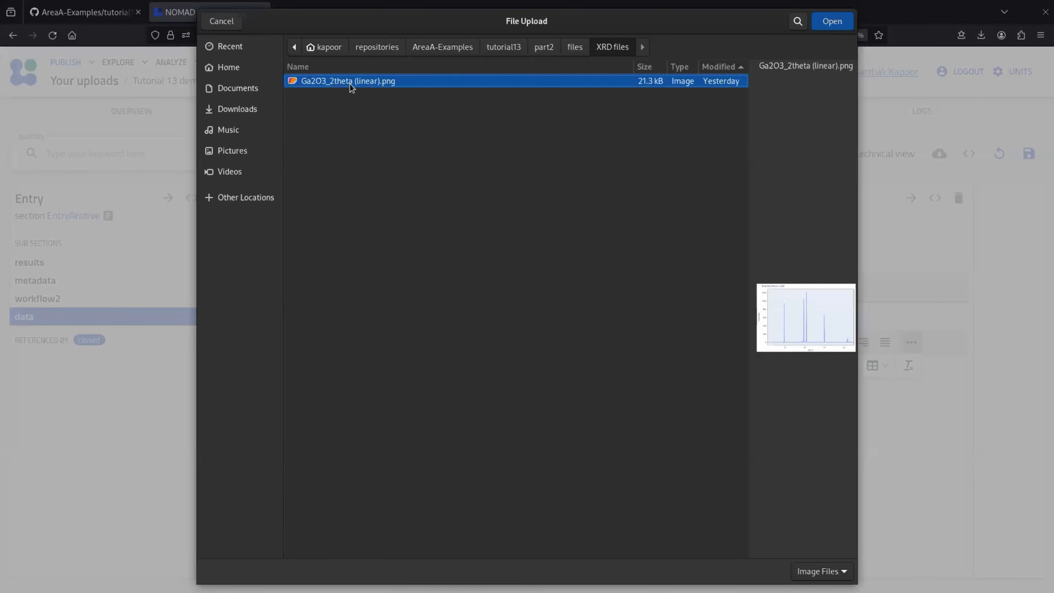
double_click(388, 81)
left_click(646, 398)
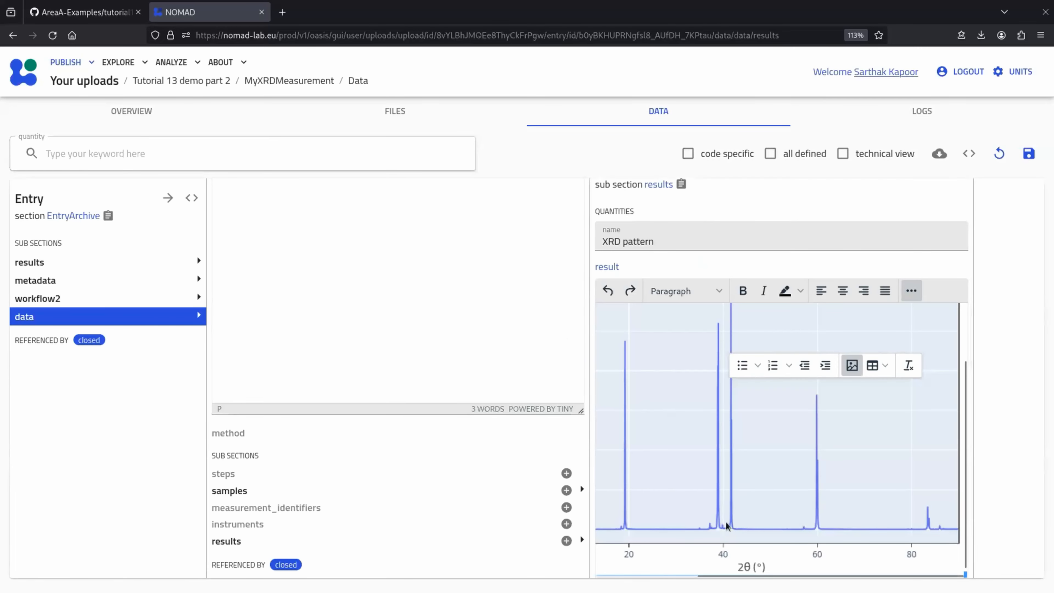
Shrink the inserted XRD plot so it fits within the result editor's width and save the entry.
scroll(731, 525, "down", 1)
scroll(747, 526, "left", 3)
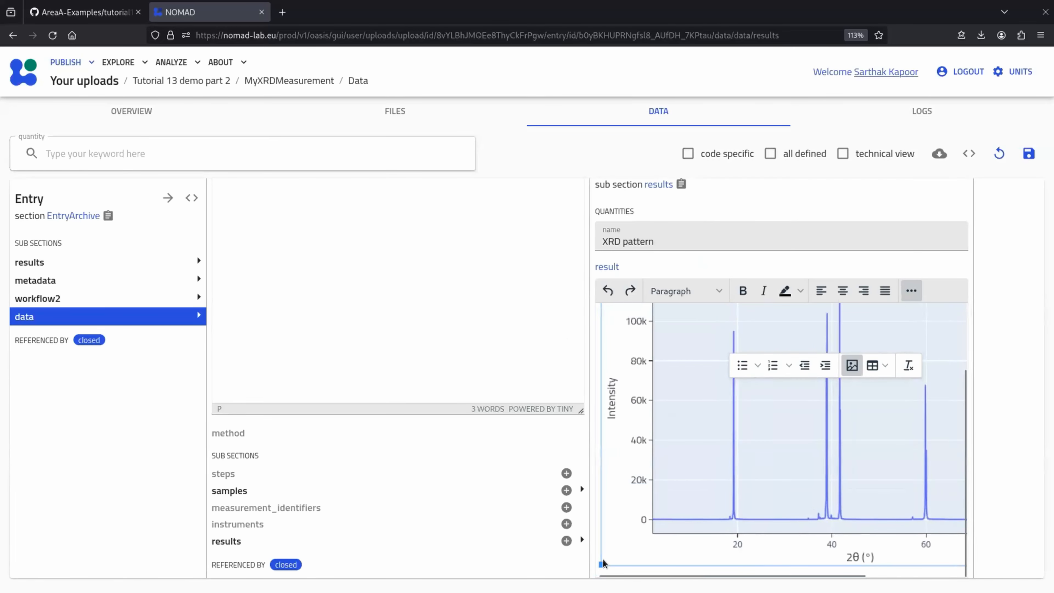
left_click_drag(604, 559, 739, 469)
left_click(826, 559)
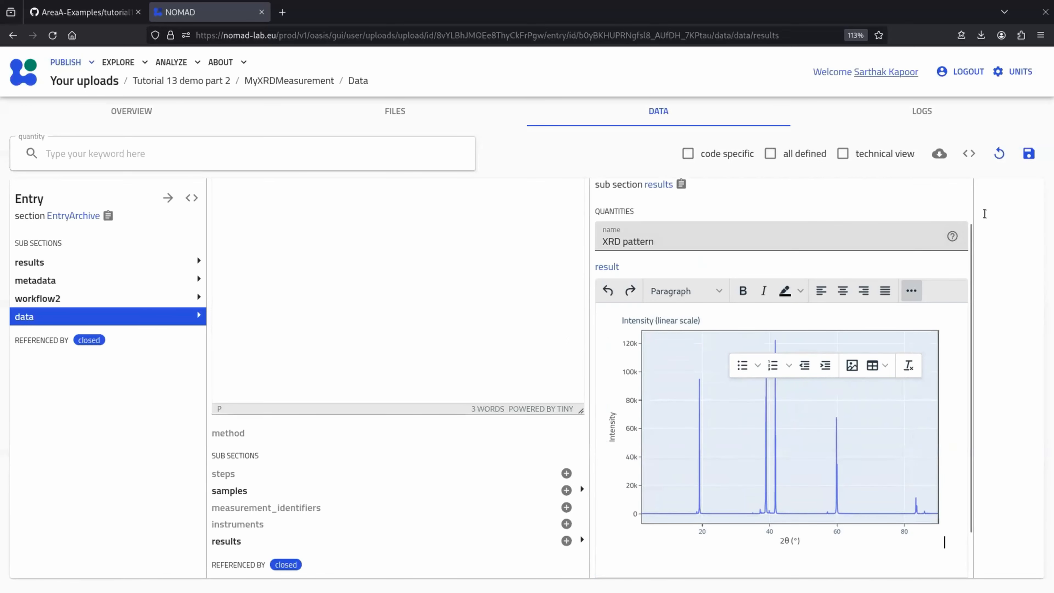
left_click(911, 290)
left_click(1029, 154)
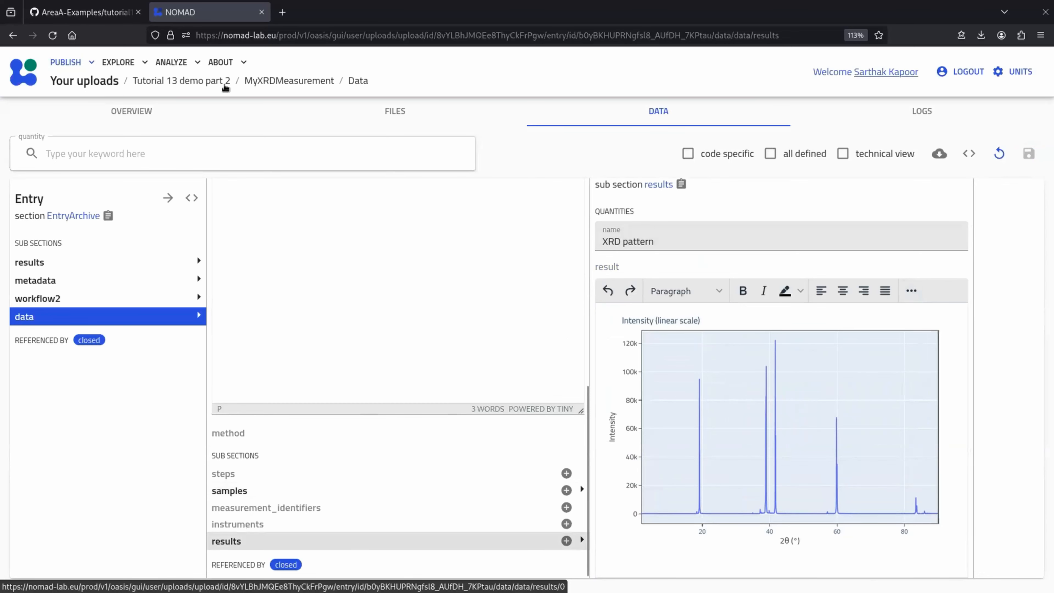
Examine the workflow graph on MyXRDMeasurement's overview page for its input sample and output result.
left_click(147, 109)
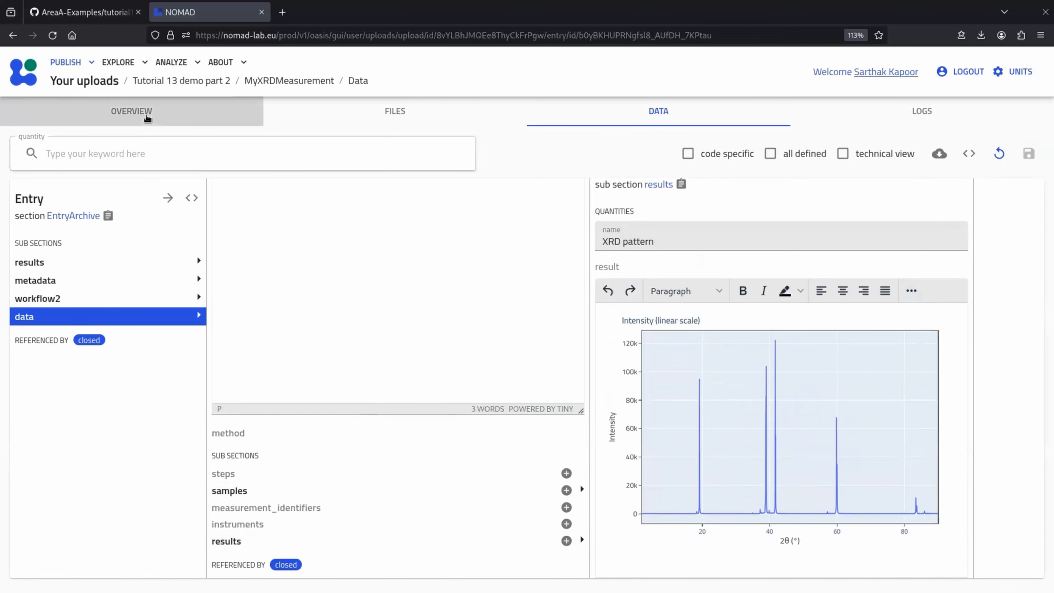
scroll(629, 518, "down", 8)
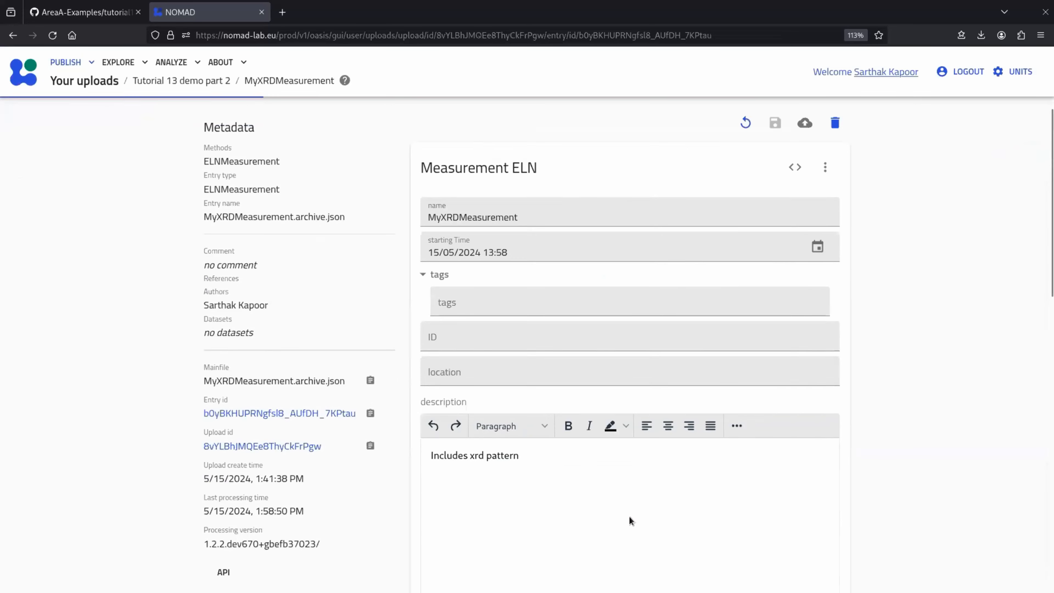
scroll(696, 393, "up", 3)
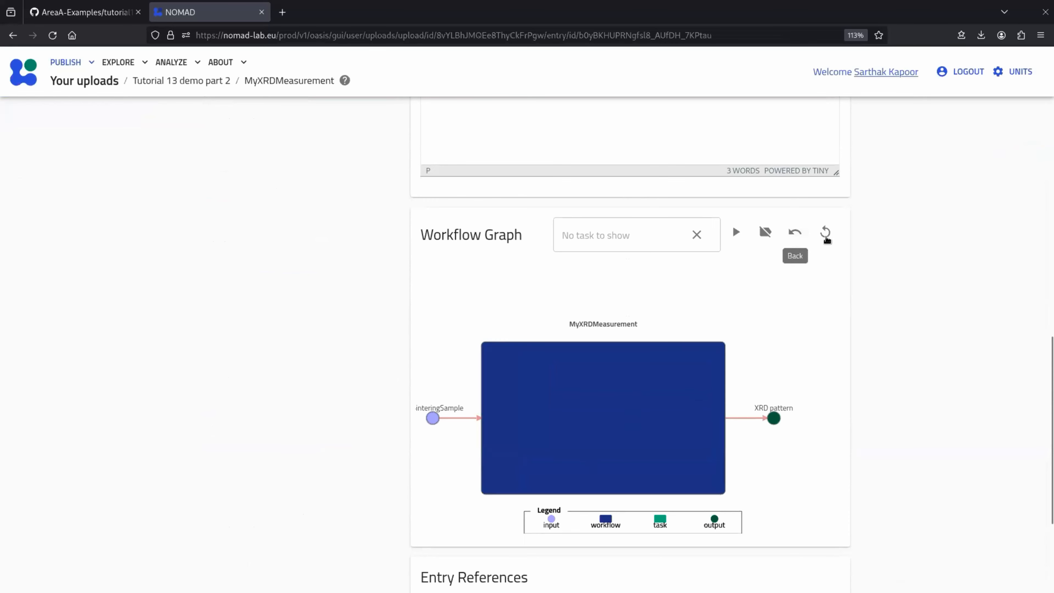
left_click(826, 233)
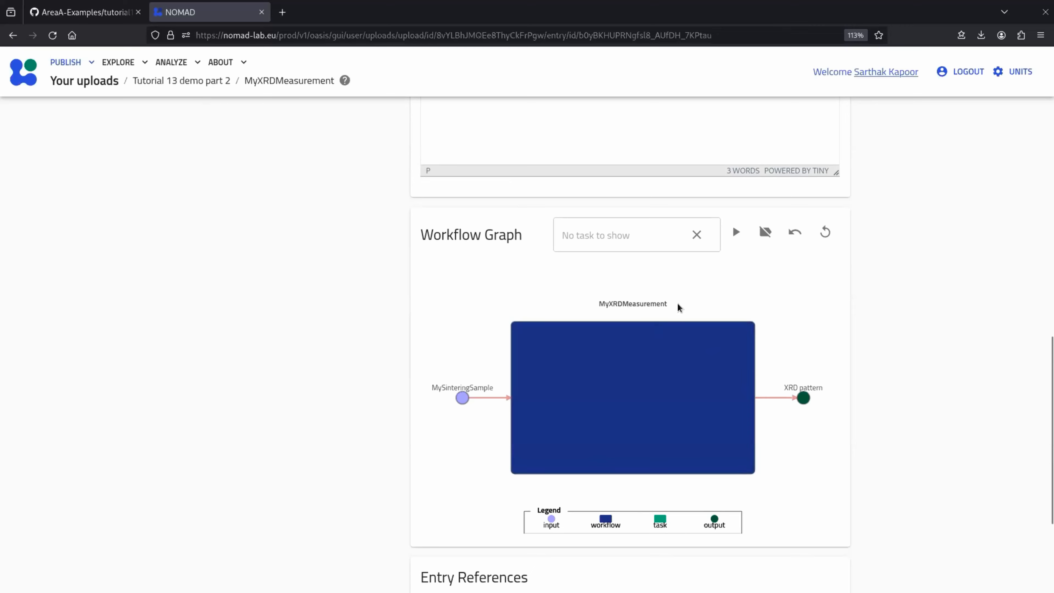
scroll(844, 358, "up", 2)
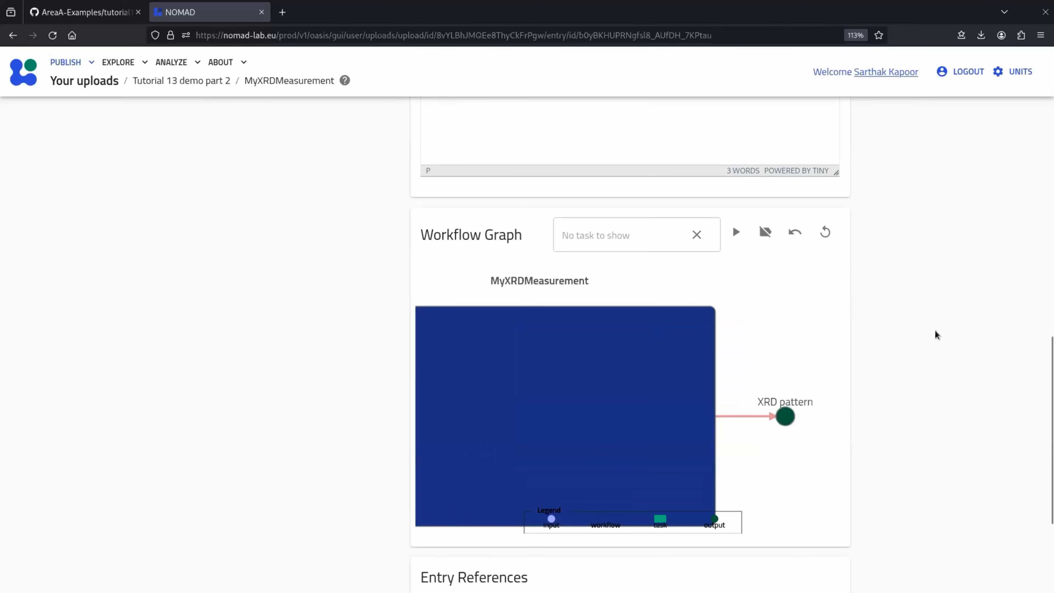
scroll(717, 336, "down", 2)
scroll(157, 238, "up", 10)
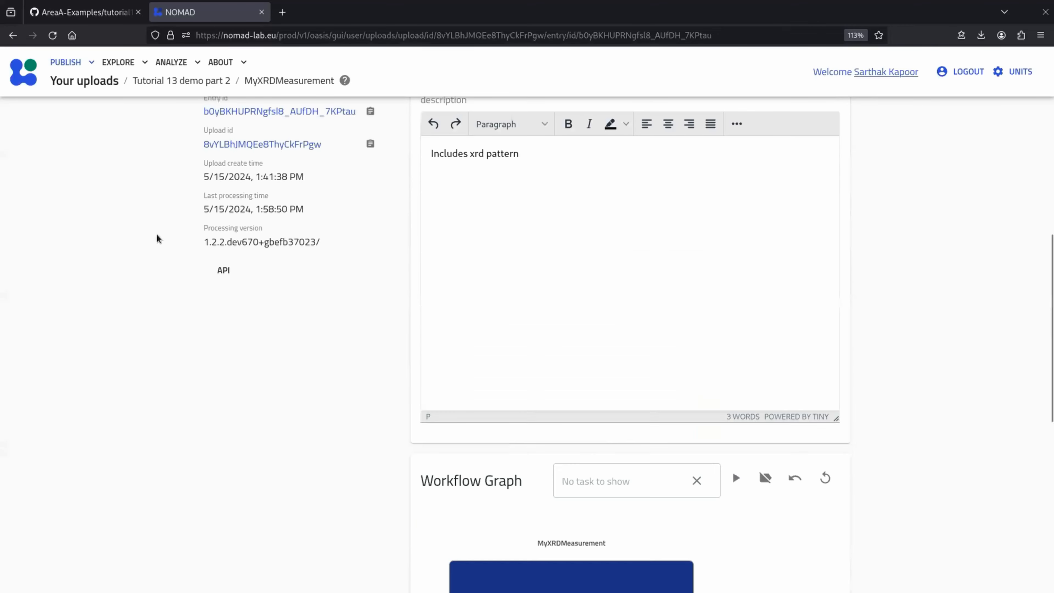
scroll(156, 234, "up", 2)
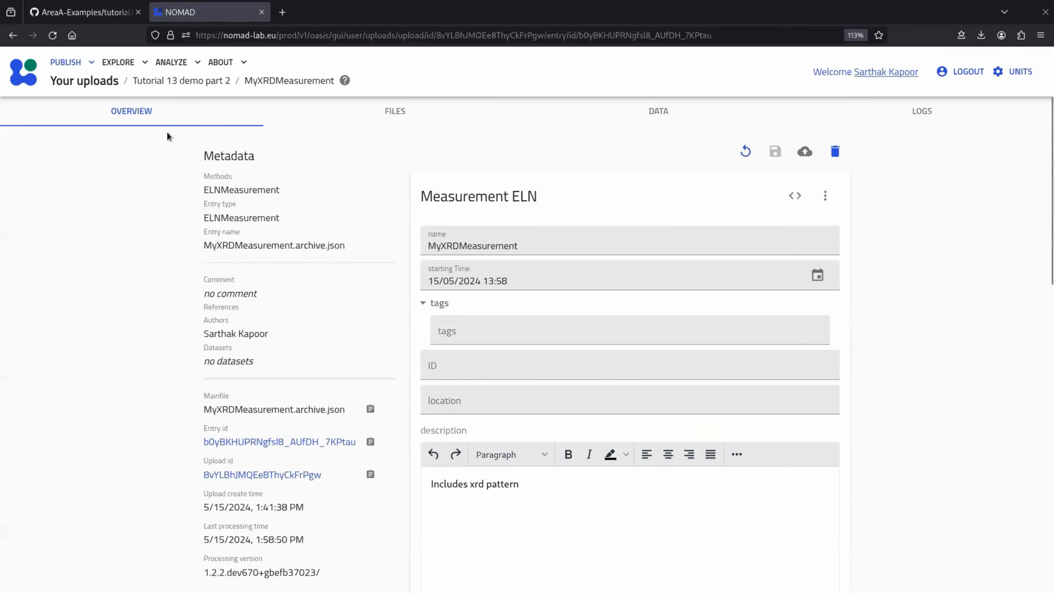
Return to the "Tutorial 13 demo part 2" upload and open MySinteringExperiment's overview to view its workflow graph.
left_click(194, 80)
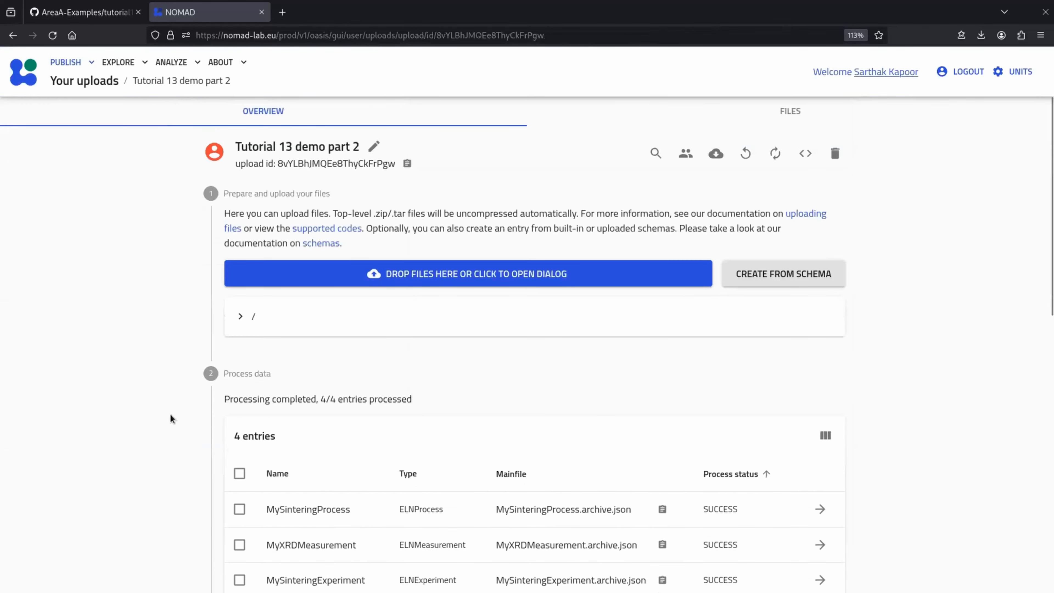
scroll(169, 473, "down", 4)
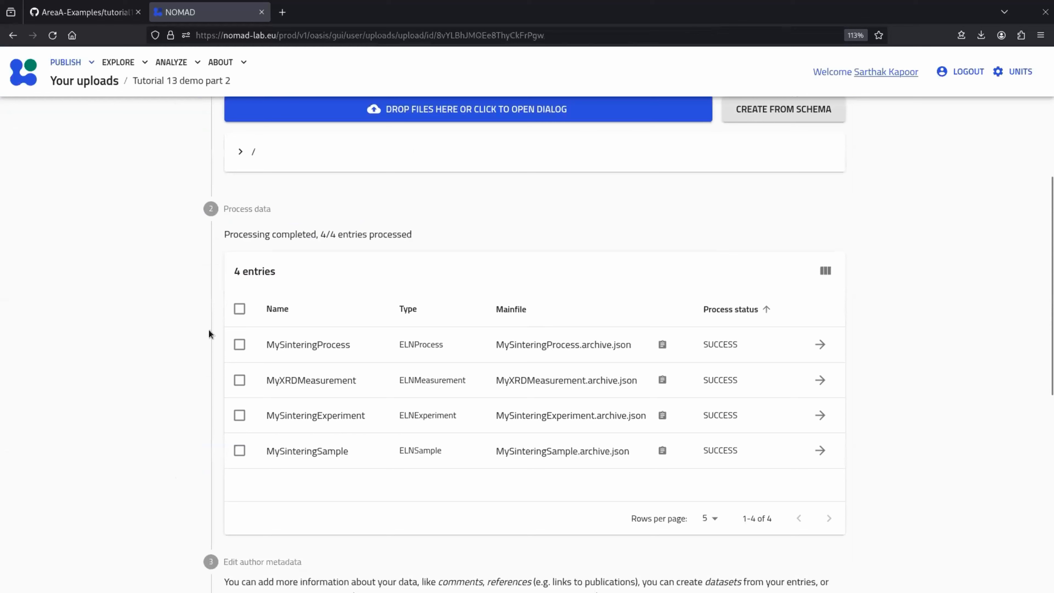
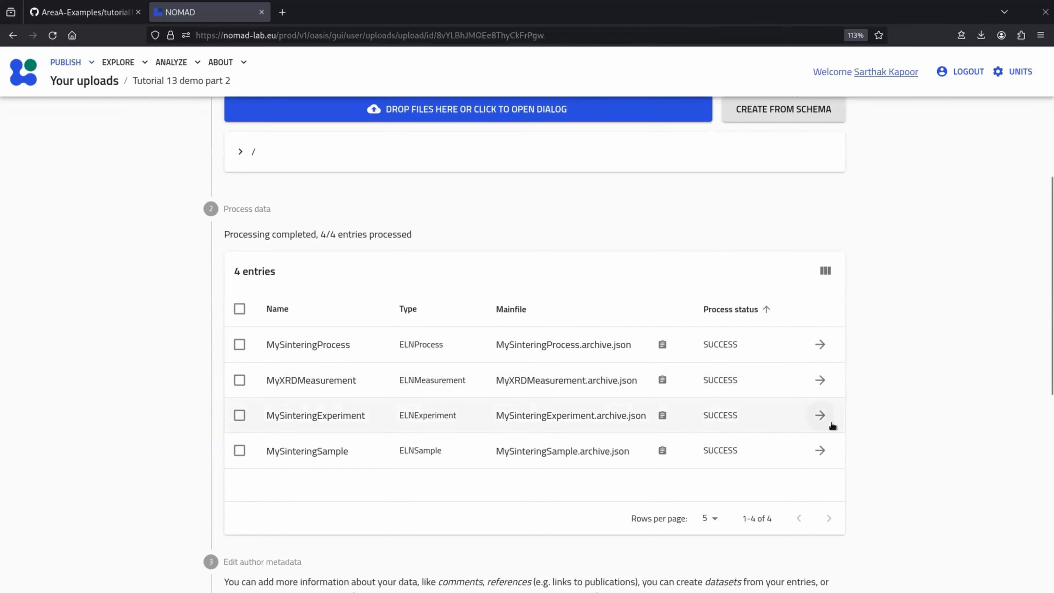
left_click(821, 419)
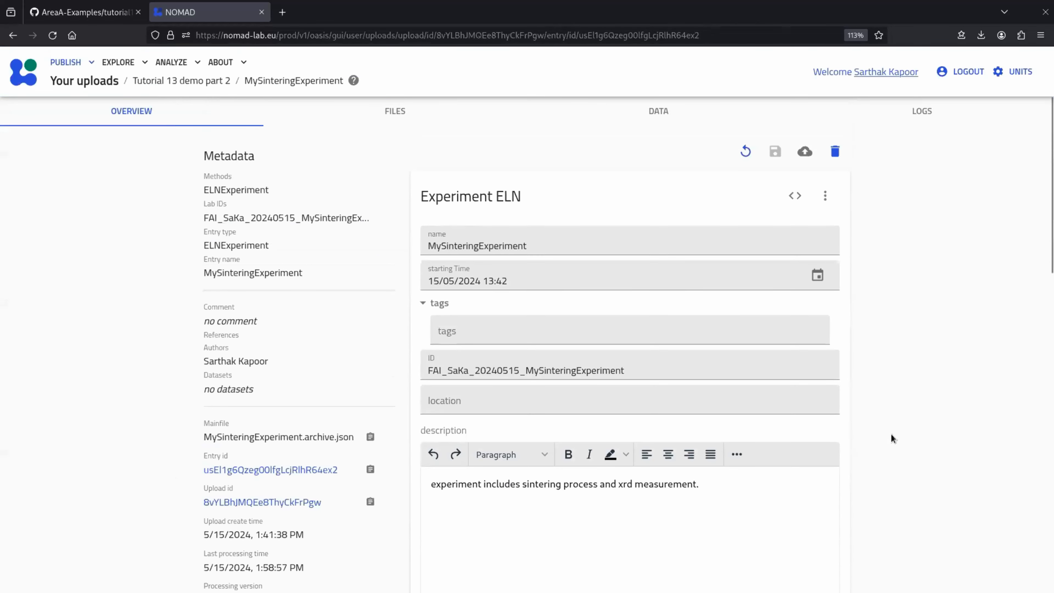
scroll(892, 435, "down", 3)
scroll(891, 434, "up", 1)
scroll(892, 435, "up", 3)
scroll(568, 212, "down", 8)
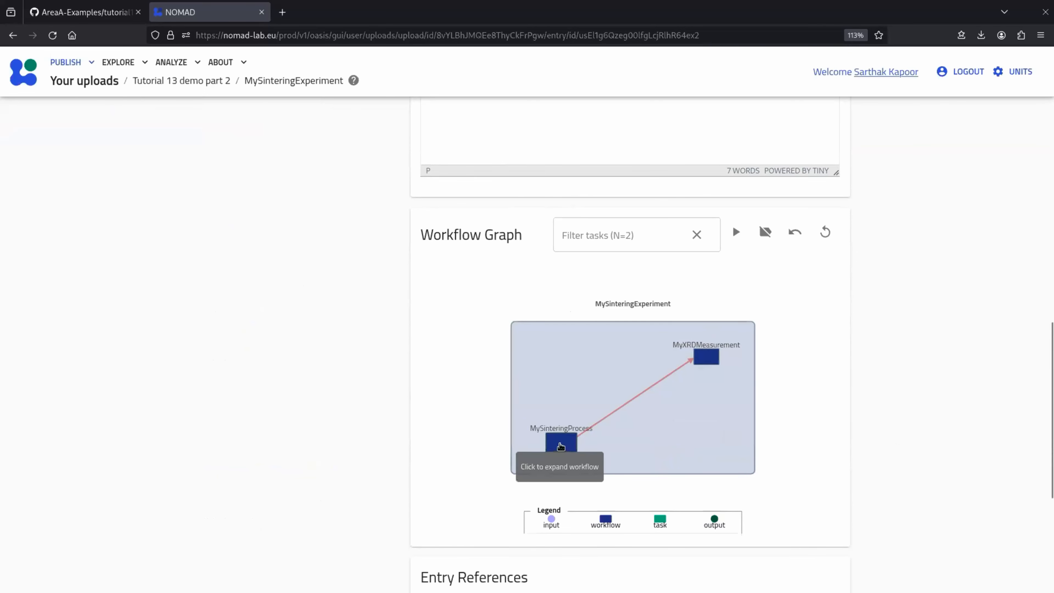
Expand the MySinteringProcess and MyXRDMeasurement workflows in turn within the experiment's workflow graph to inspect their inputs and outputs.
left_click(561, 447)
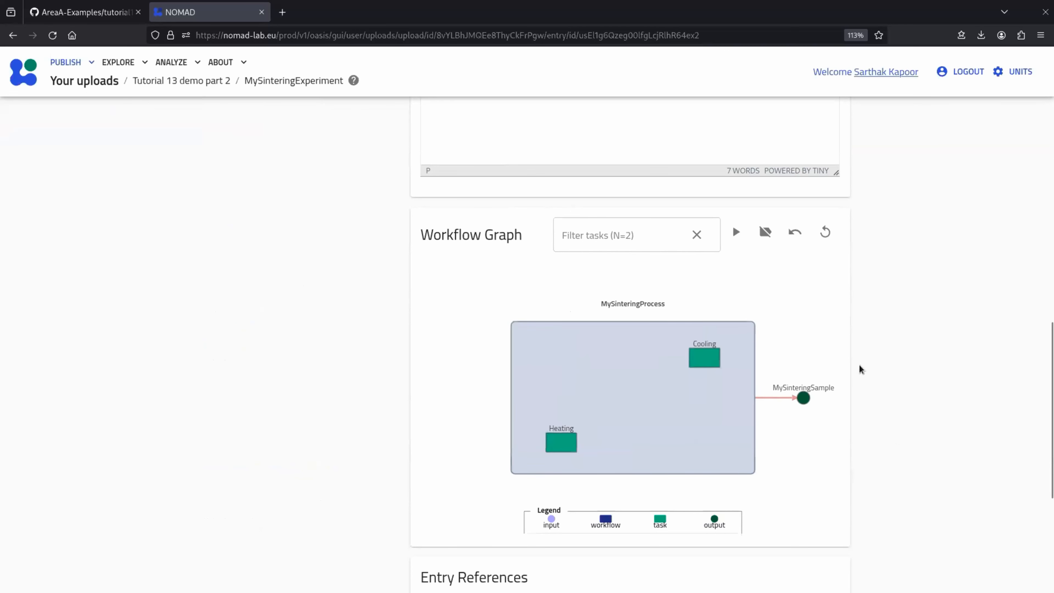
left_click(800, 239)
left_click(693, 354)
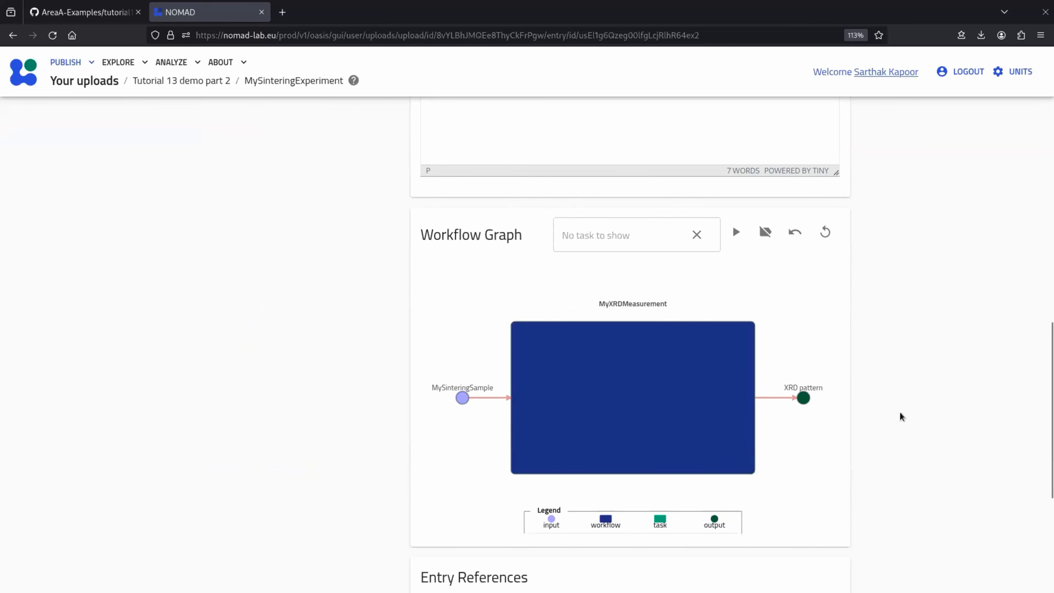
scroll(859, 297, "up", 10)
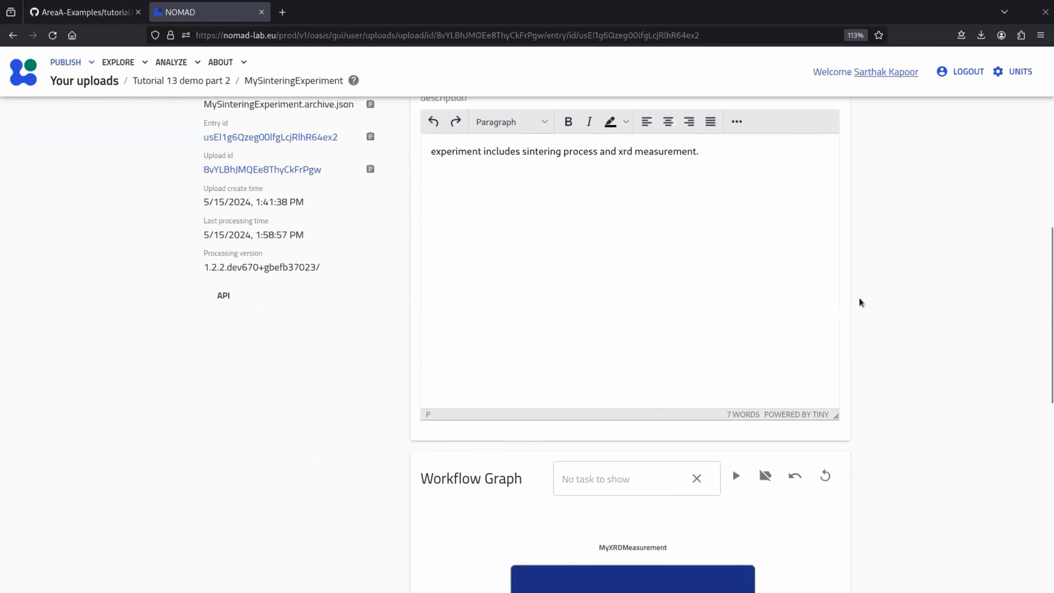
Add sintering.archive.yaml from the custom_schema folder to the "Tutorial 13 demo part 2" upload and expand the schema entry's details.
left_click(217, 81)
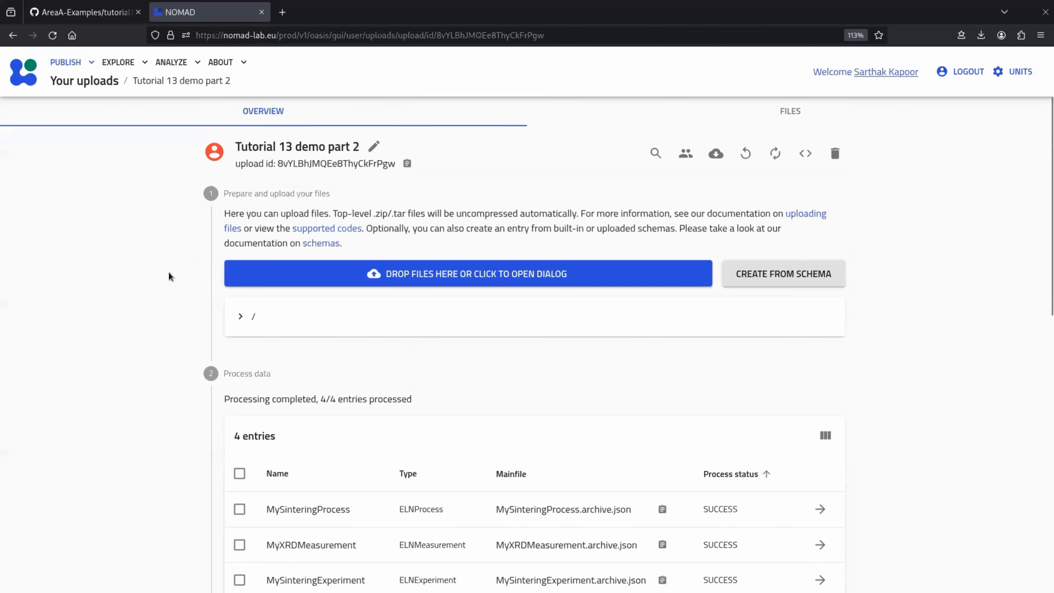
scroll(168, 277, "down", 4)
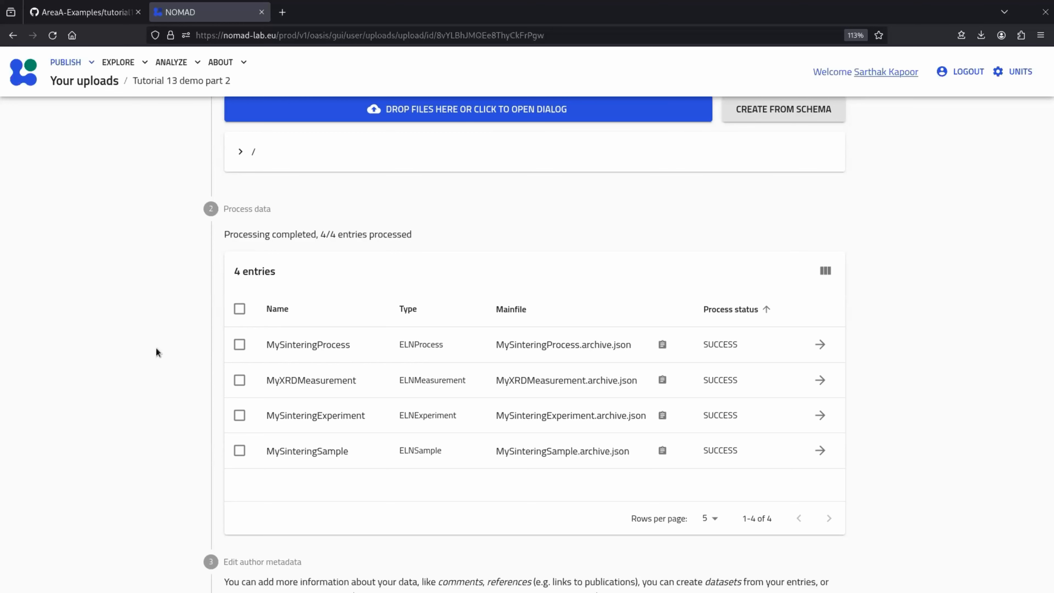
scroll(188, 351, "up", 2)
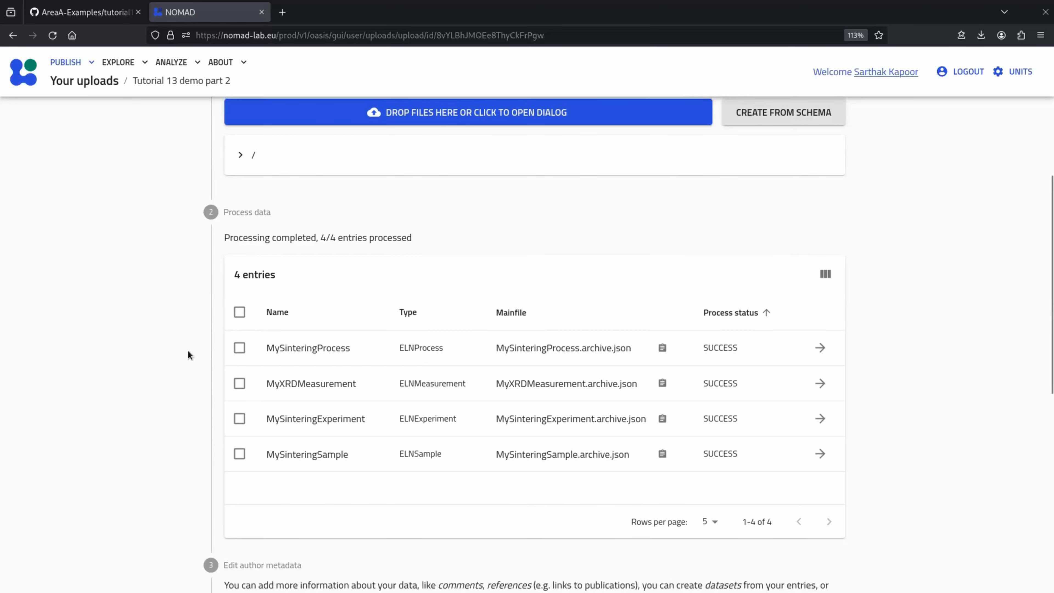
left_click(635, 198)
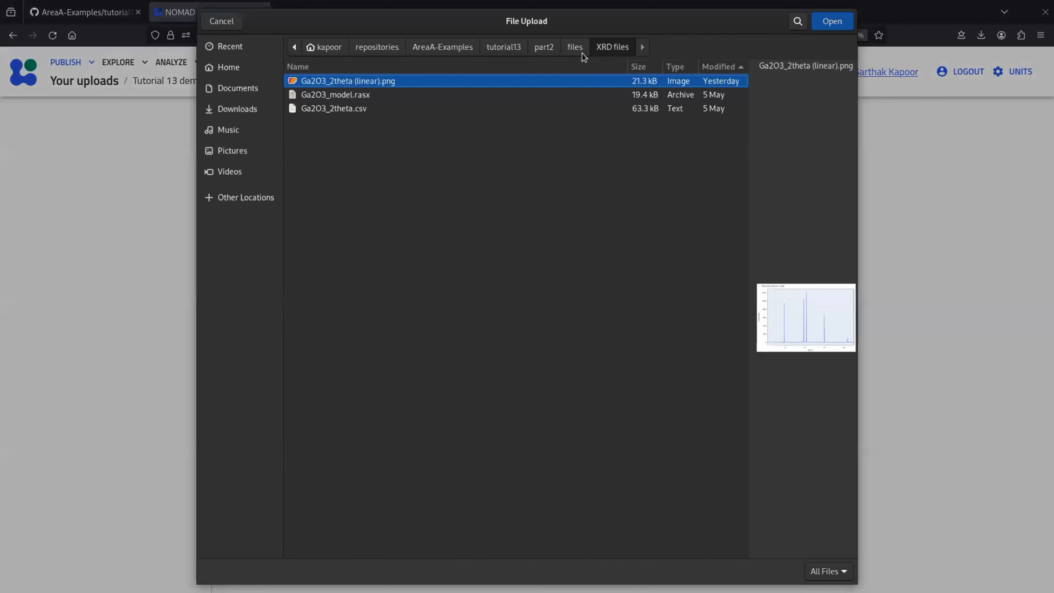
left_click(582, 50)
double_click(349, 108)
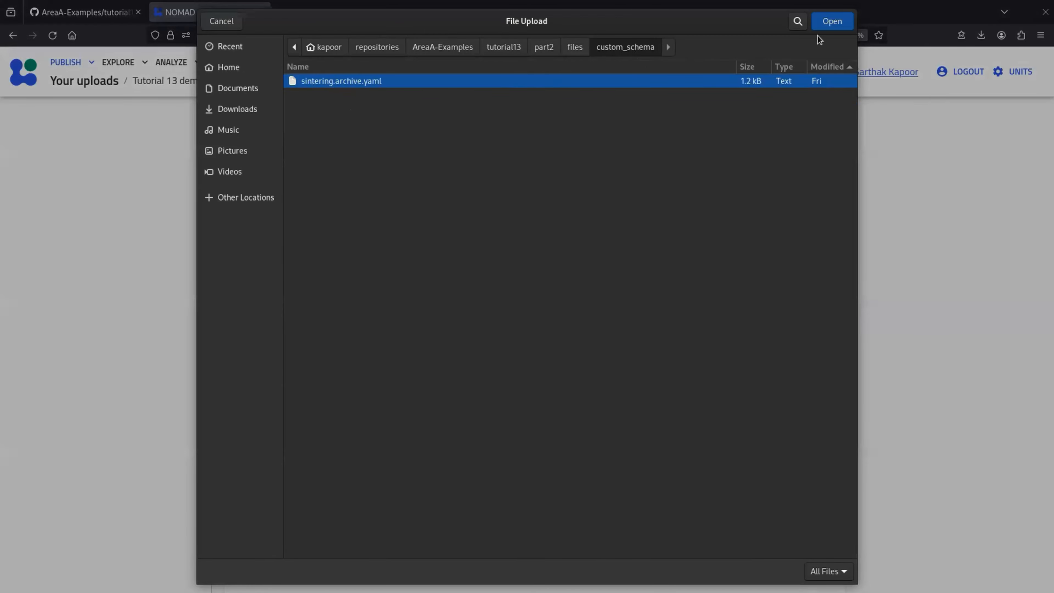
left_click(833, 22)
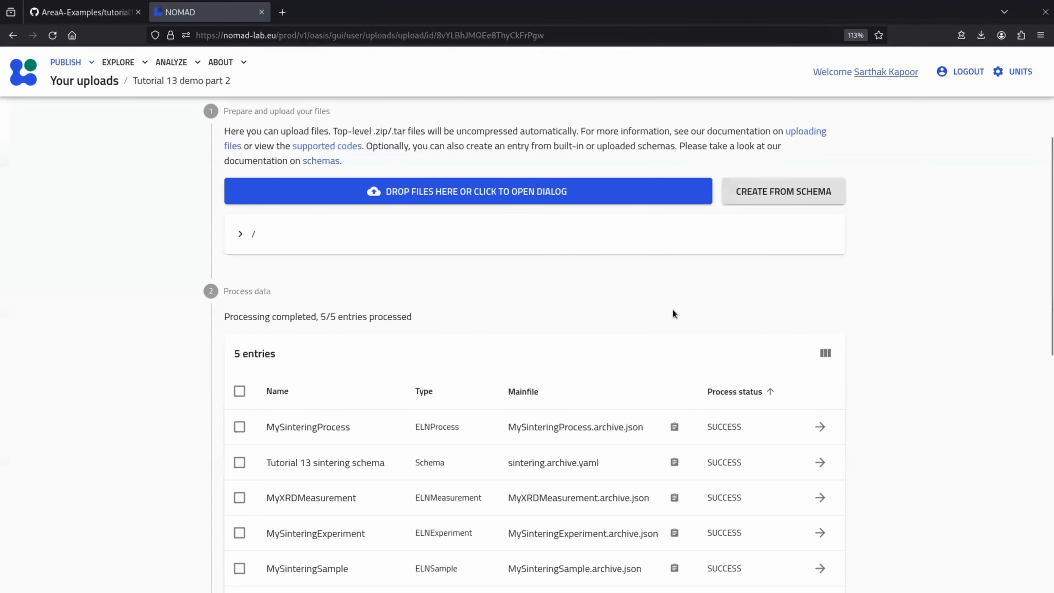
scroll(673, 311, "down", 2)
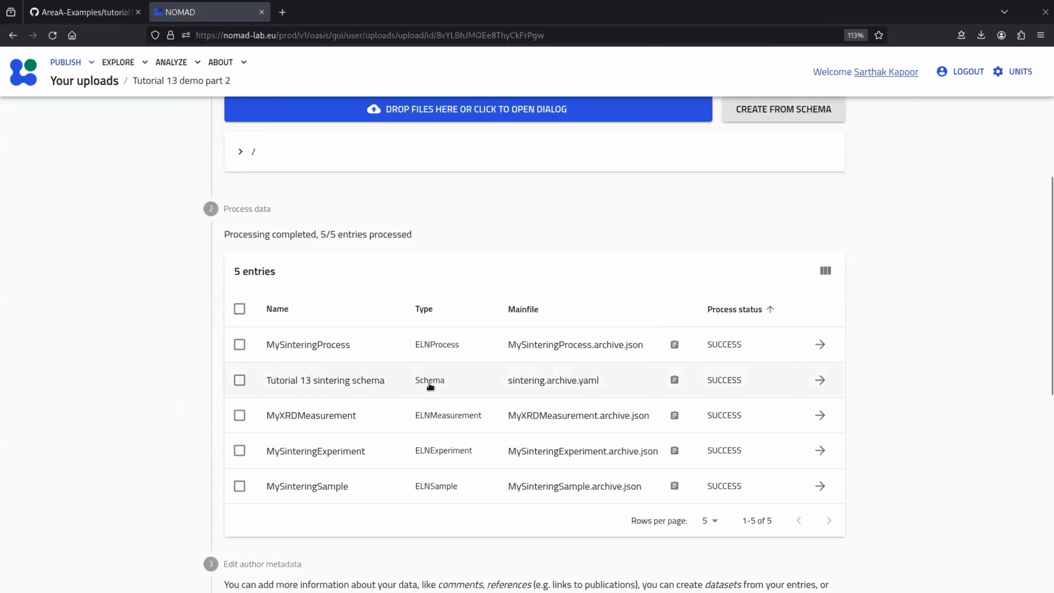
left_click_drag(416, 386, 450, 386)
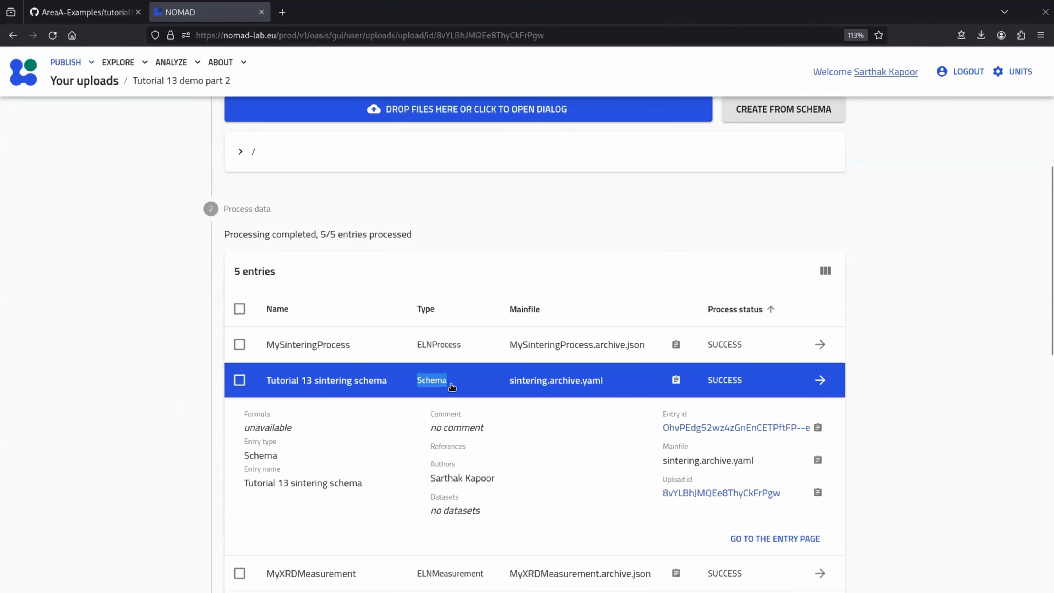
Open the Tutorial 13 sintering schema entry and view its Sintering section definition.
left_click(475, 385)
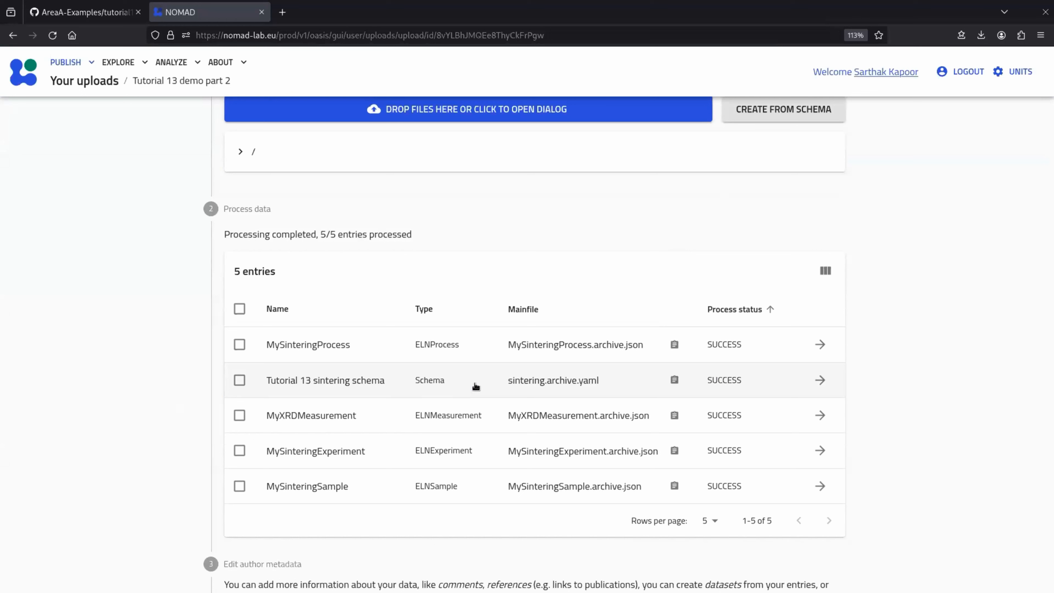
left_click(820, 381)
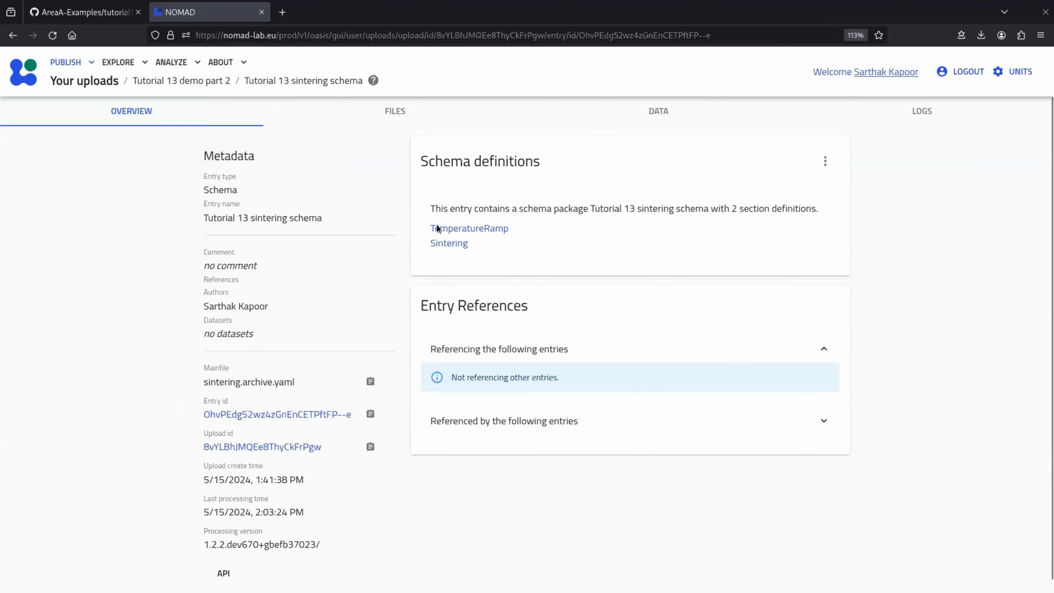
left_click_drag(431, 228, 511, 228)
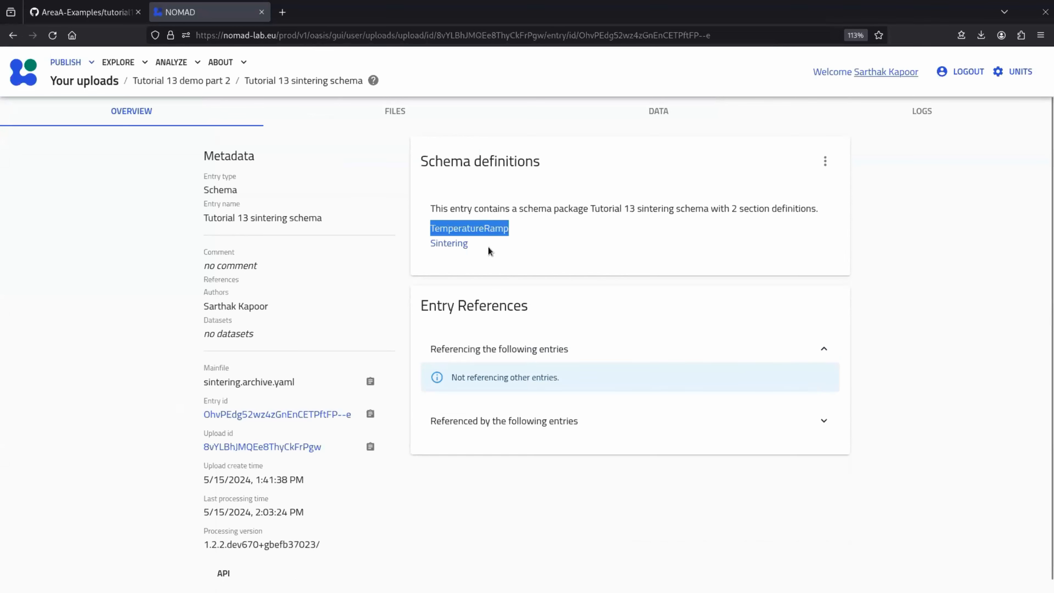
left_click(490, 251)
left_click(462, 244)
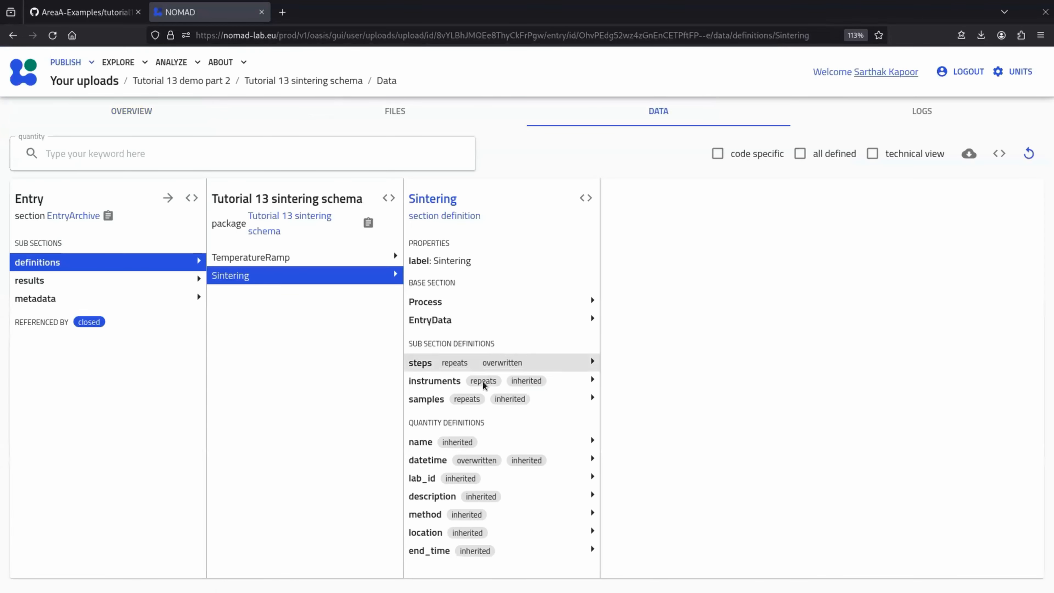
Examine the base sections of the Sintering definition and the contents of its steps sub-section definition.
left_click_drag(410, 284, 456, 285)
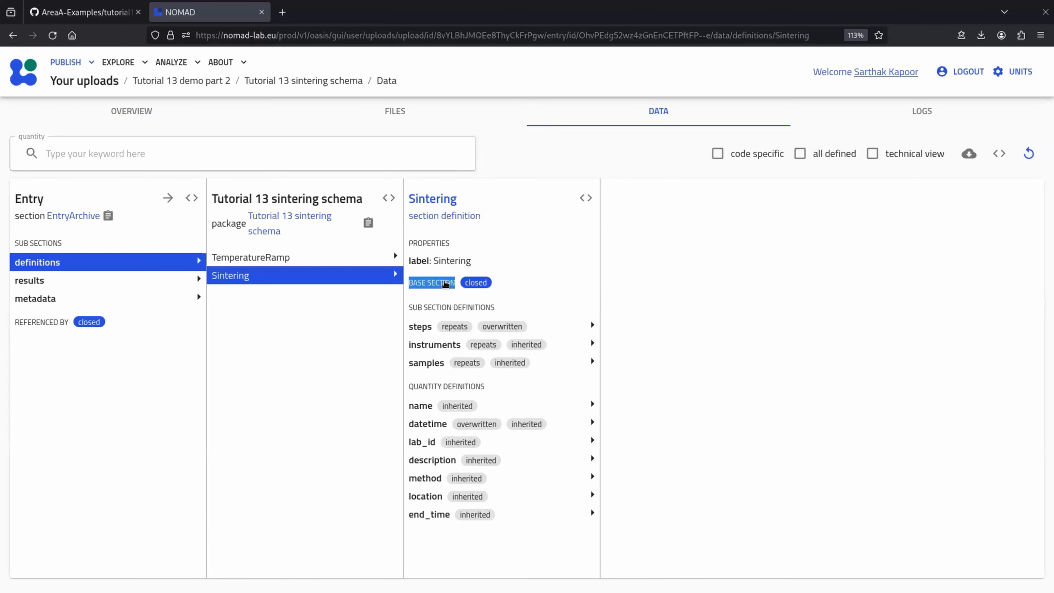
left_click(477, 287)
left_click(478, 285)
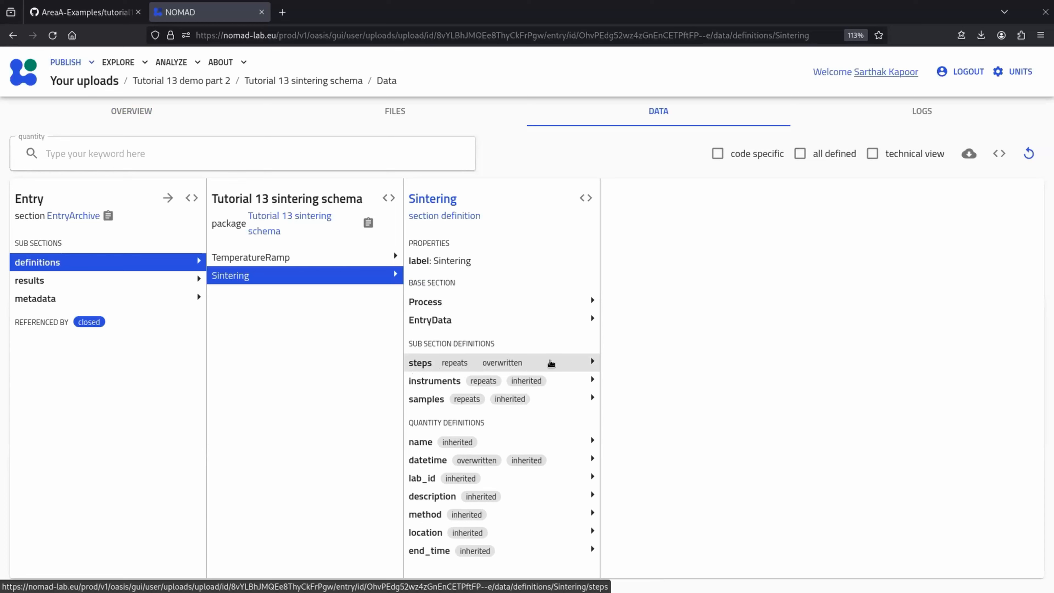
left_click(550, 363)
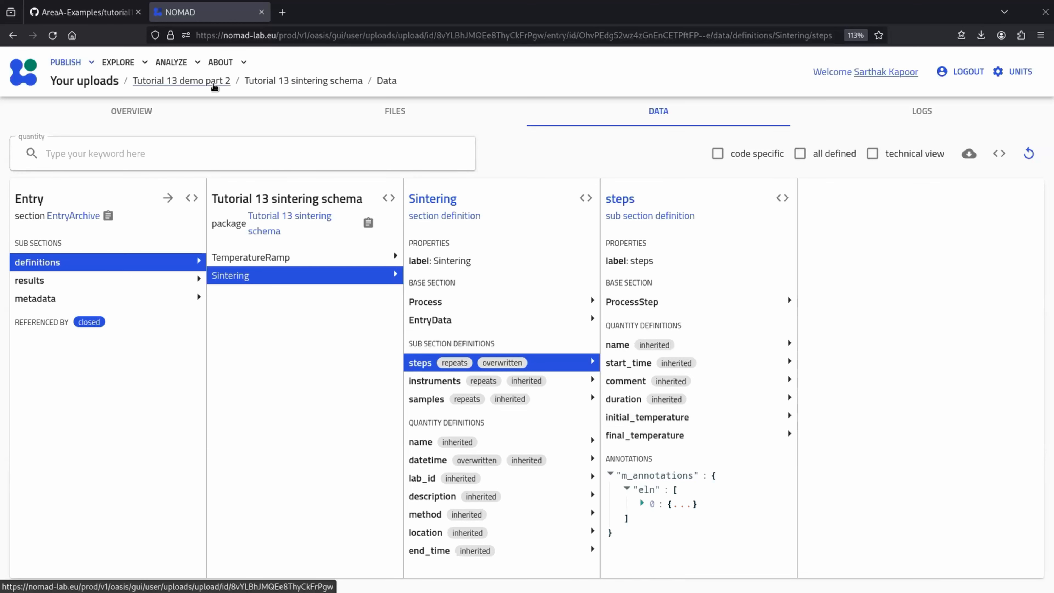
Create an entry named MyBetterSinteringProcess in the "Tutorial 13 demo part 2" upload from this upload's custom Sintering schema.
left_click(215, 81)
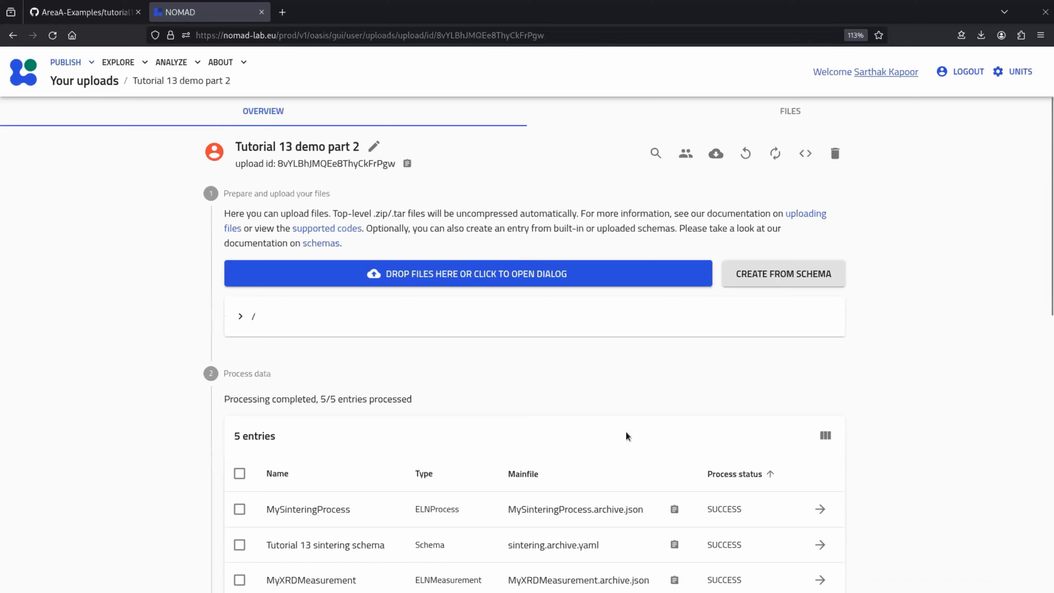
left_click(812, 283)
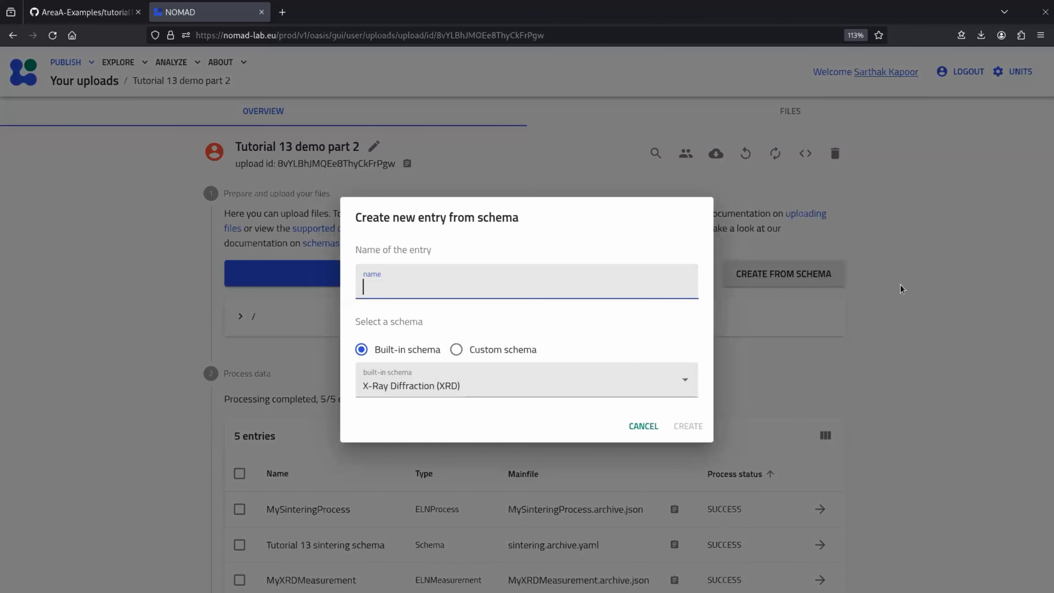
type("MyBet")
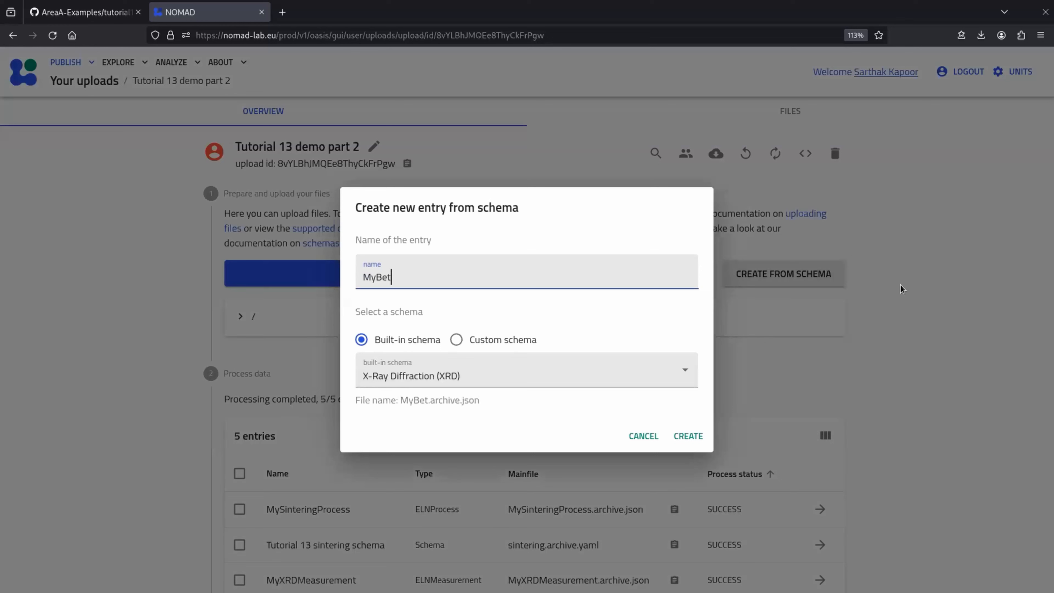
type("terSinteringPr")
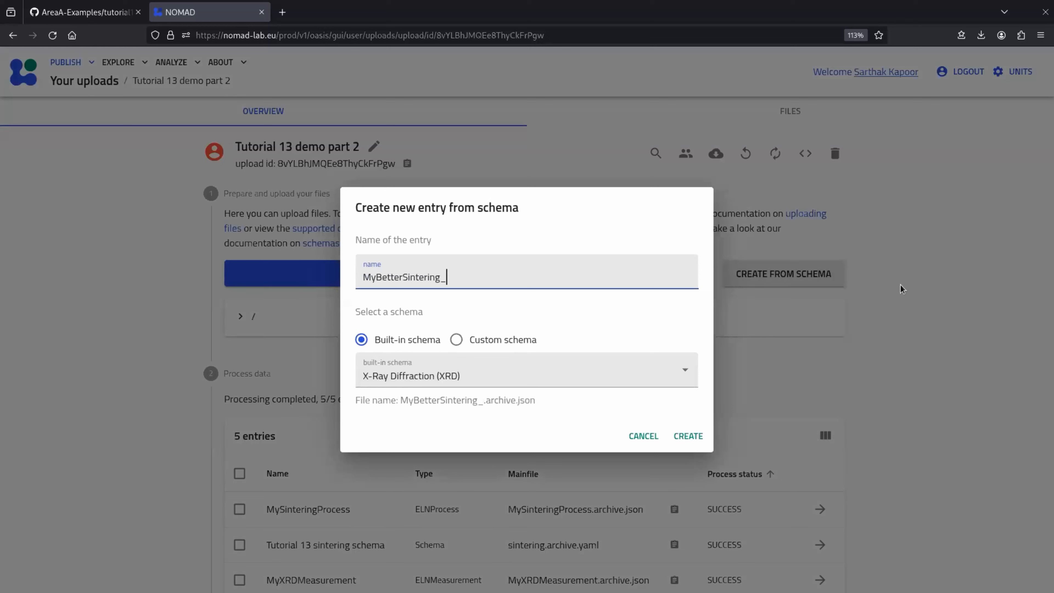
type("ocess")
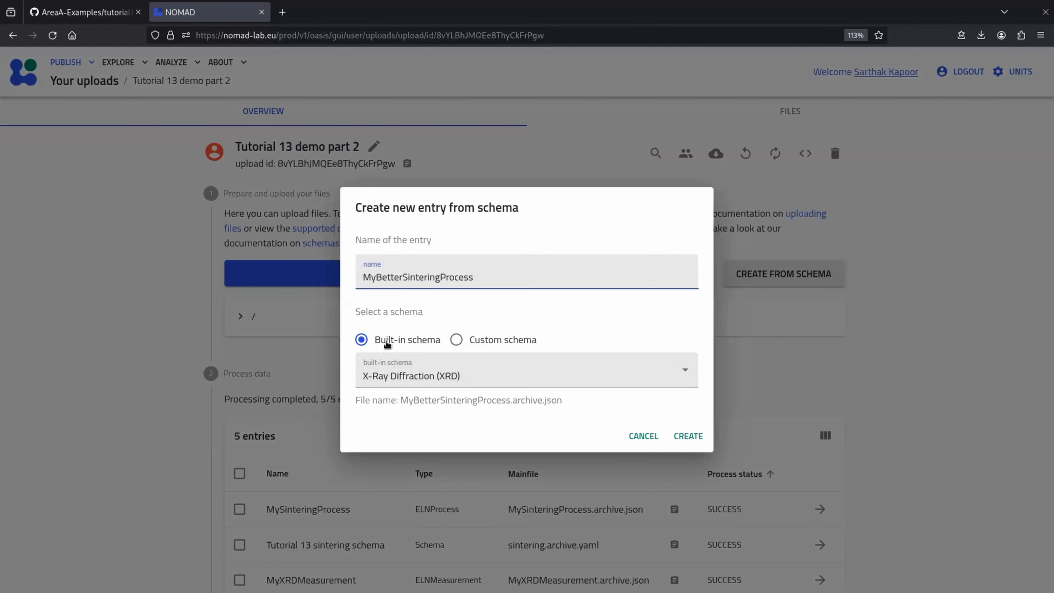
left_click(456, 340)
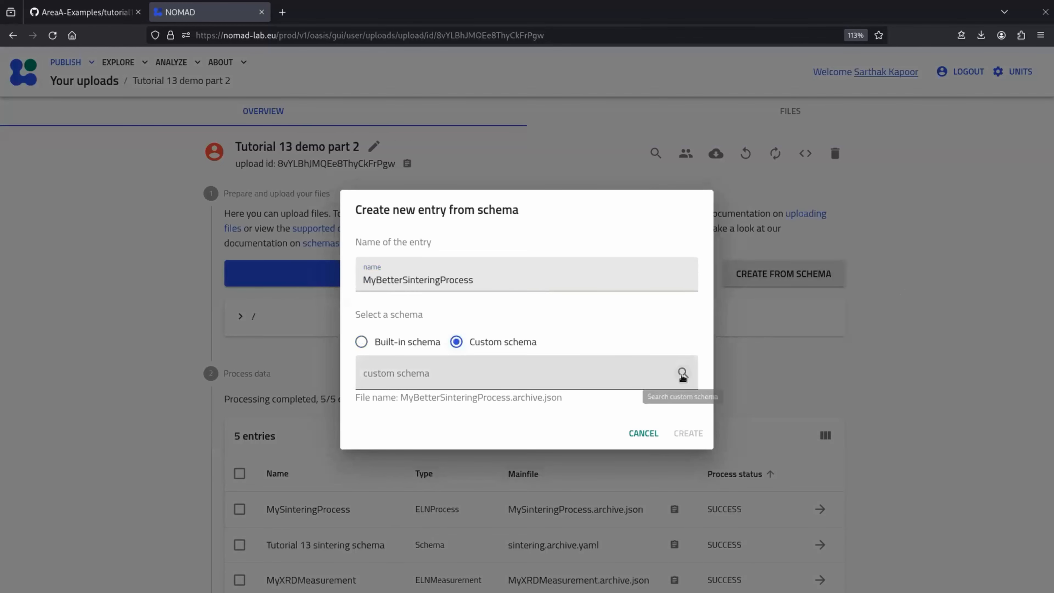
left_click(683, 373)
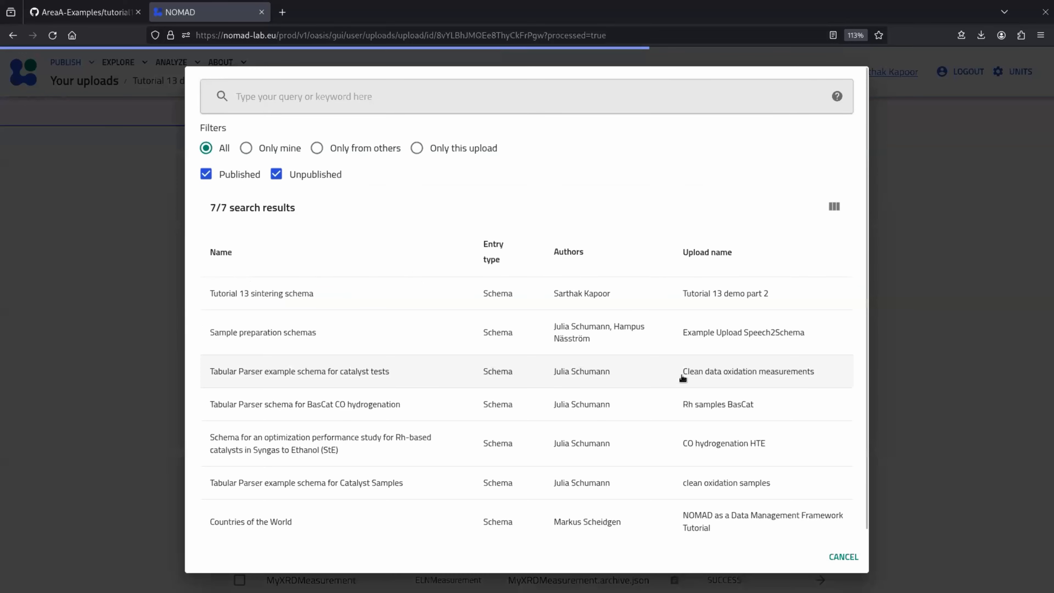
left_click(441, 156)
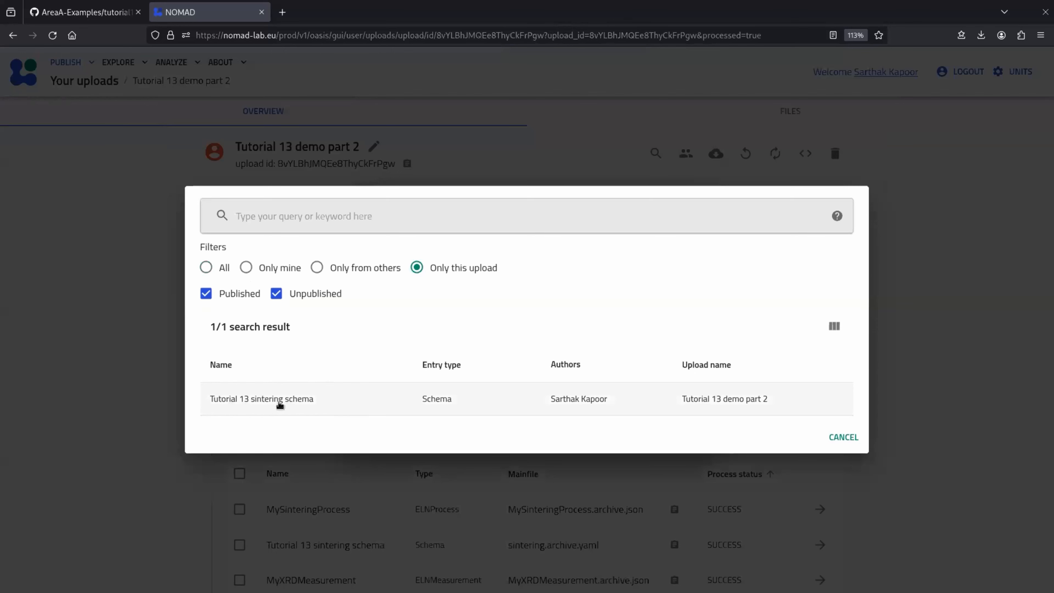
left_click(341, 404)
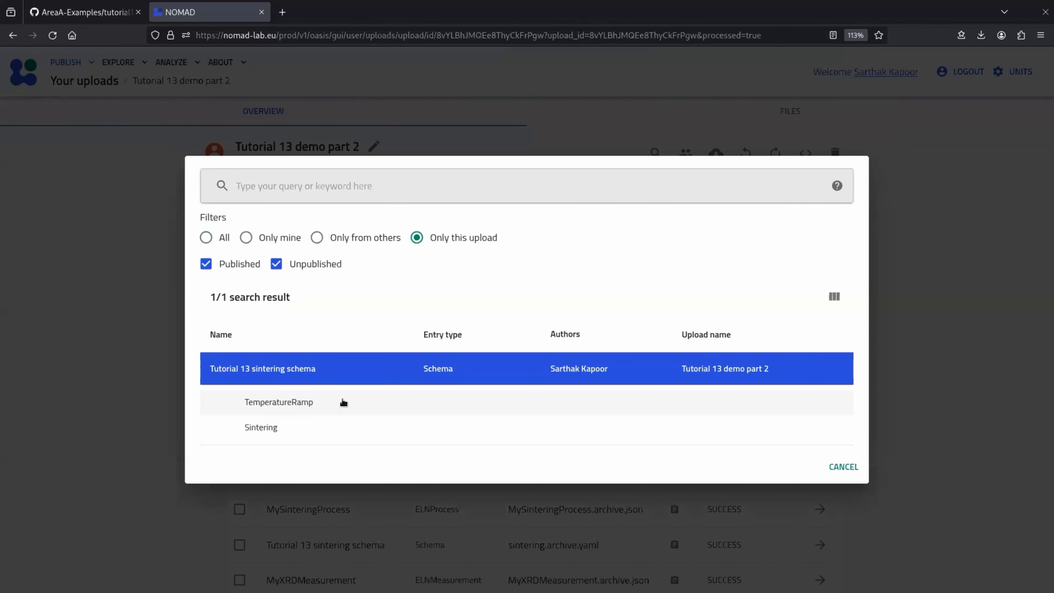
left_click(253, 433)
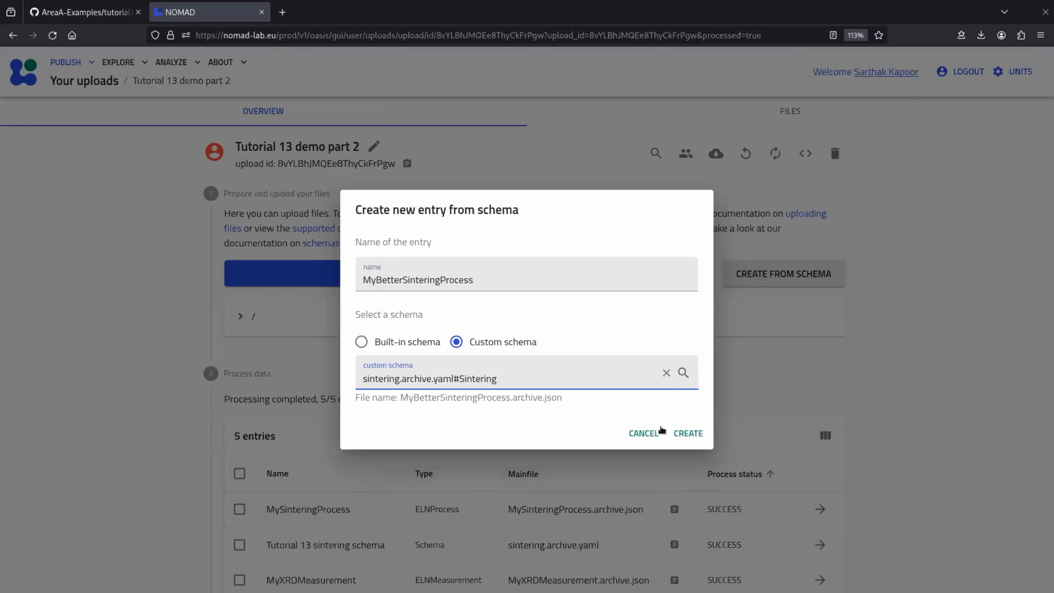
left_click(689, 434)
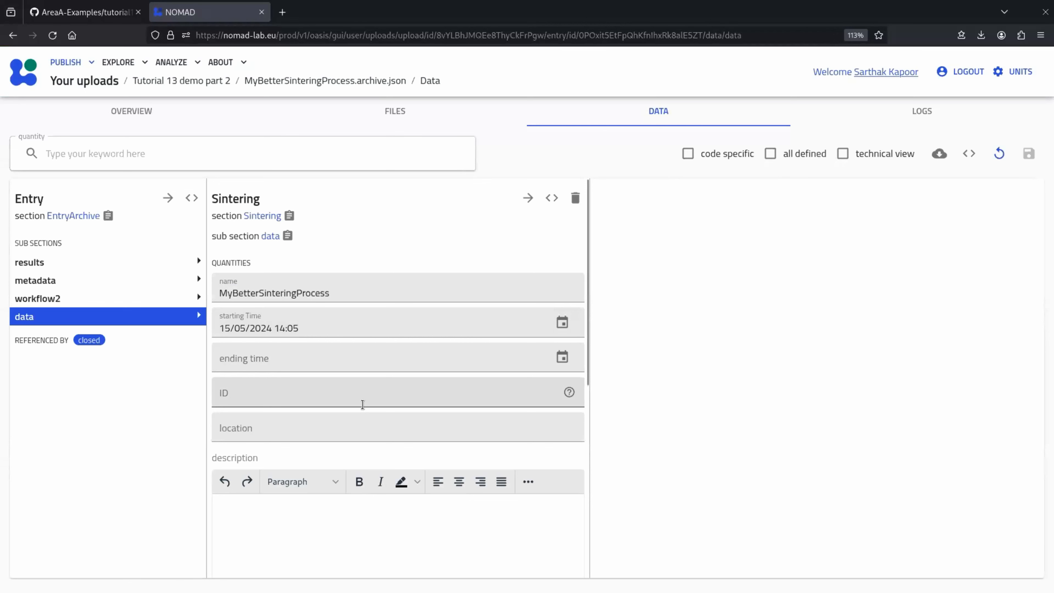
Add a temperature ramp under the steps of MyBetterSinteringProcess and name it Heating.
scroll(362, 405, "down", 5)
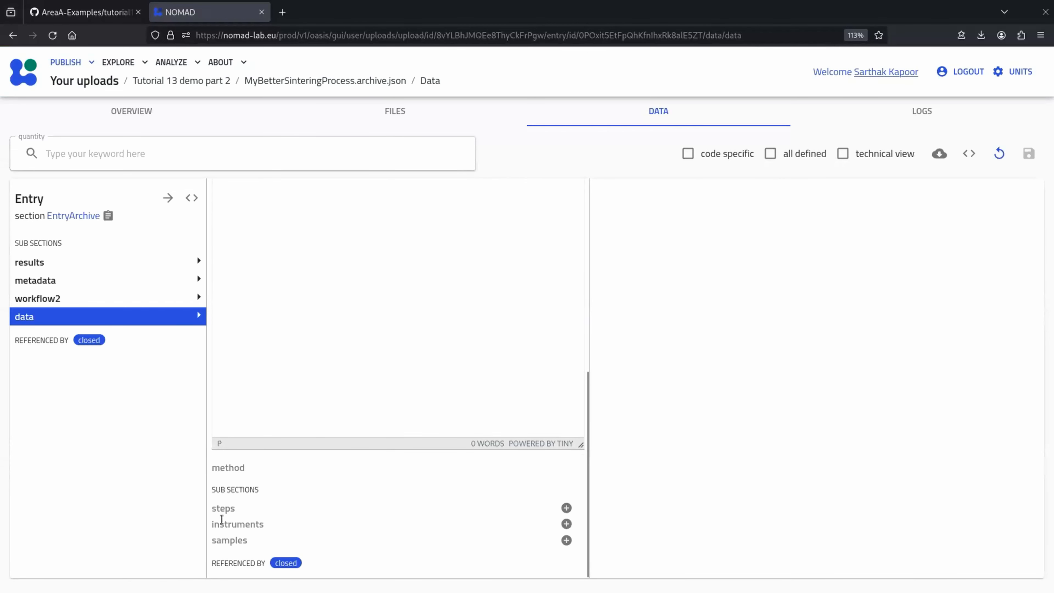
left_click(566, 508)
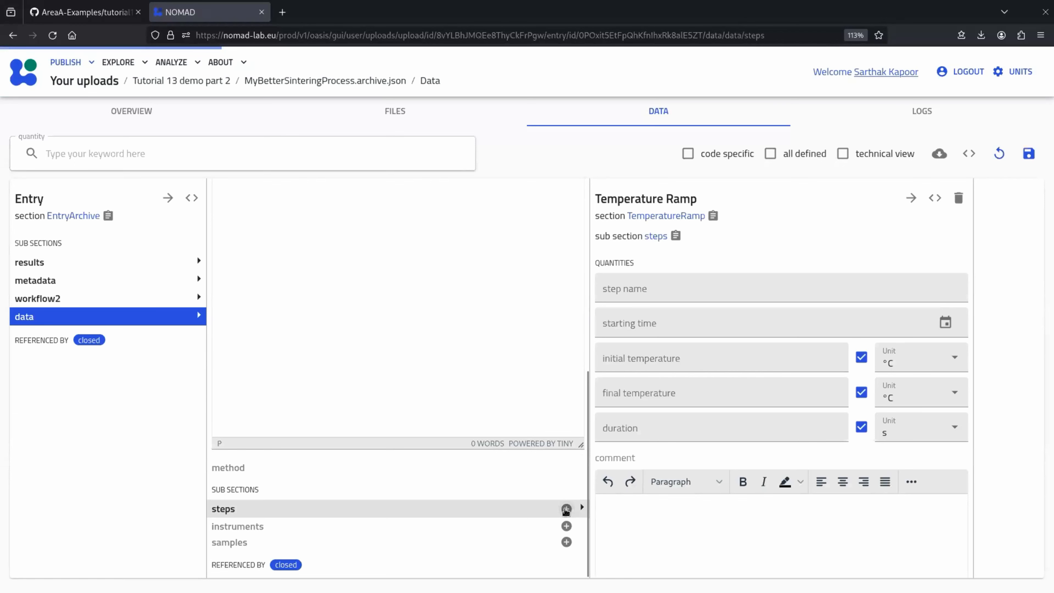
left_click(607, 356)
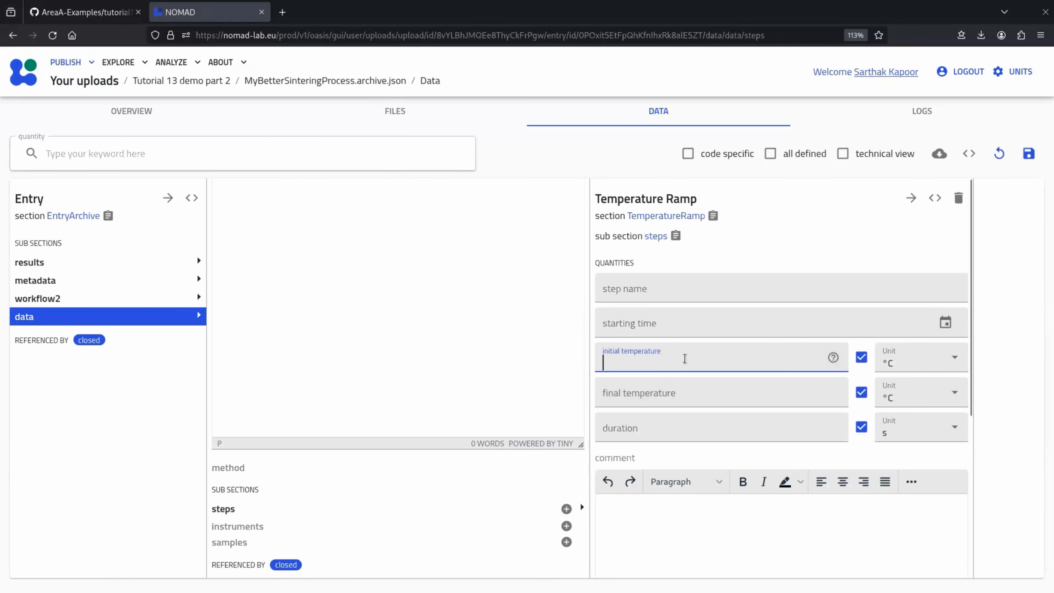
left_click(657, 396)
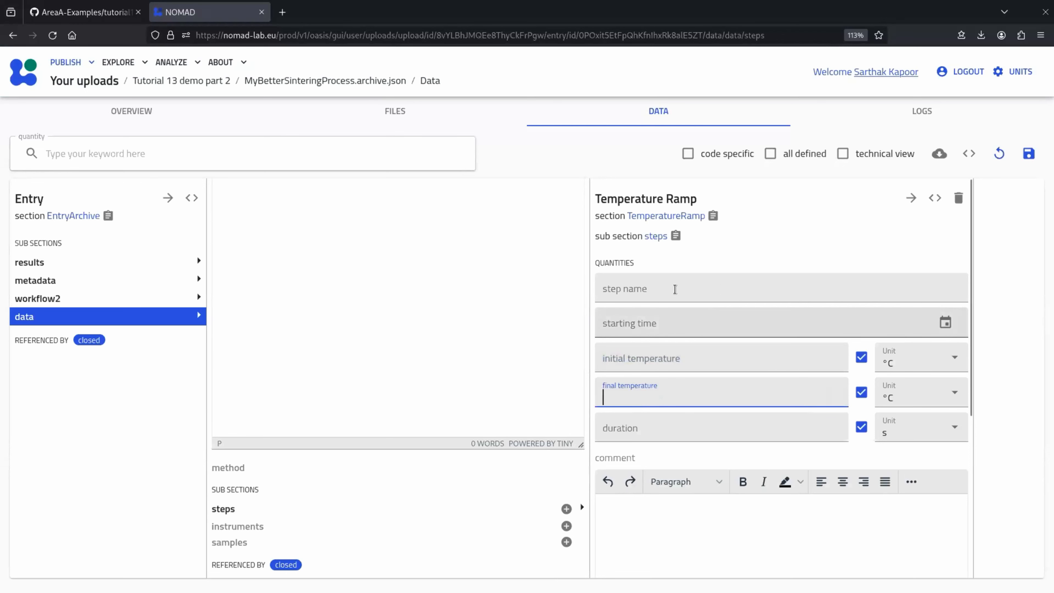
left_click(719, 289)
type("Heating")
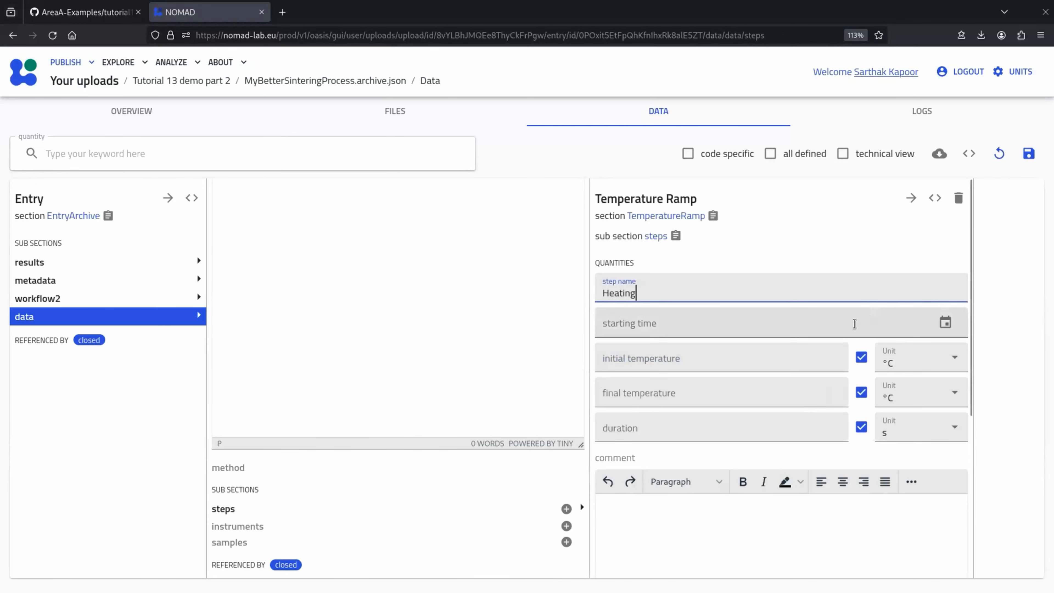
Set the Heating step's starting time to 15/05/2024 10:00.
left_click(900, 327)
left_click(945, 322)
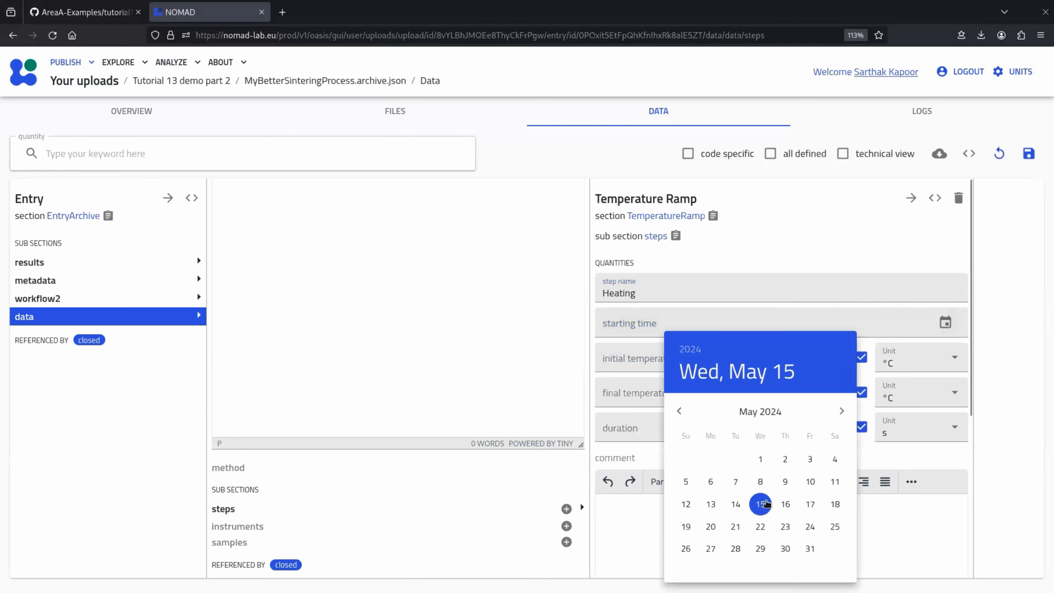
left_click(760, 502)
left_click(772, 328)
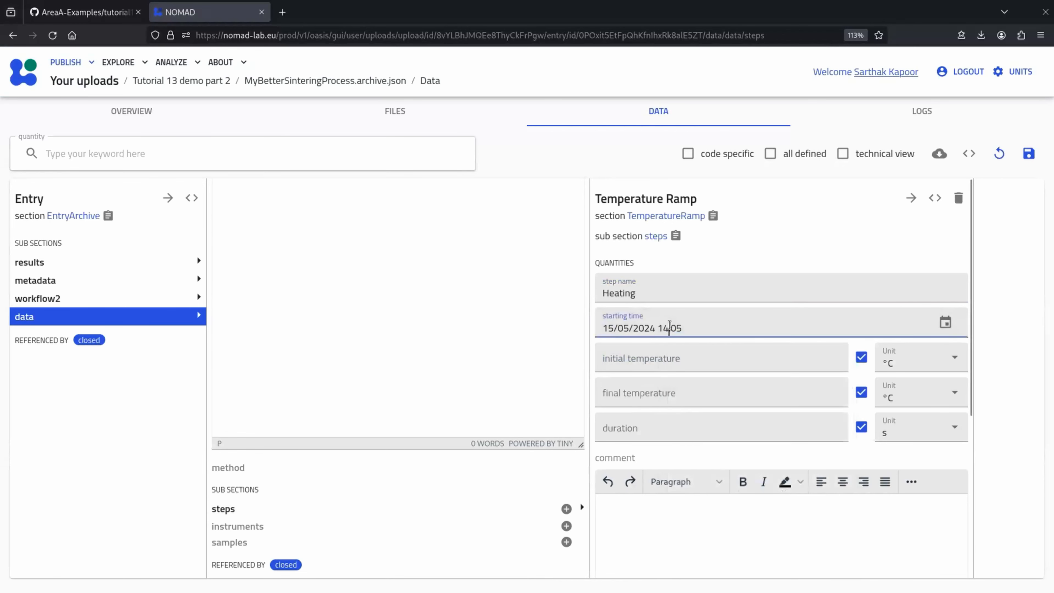
key("BackSpace")
type("0")
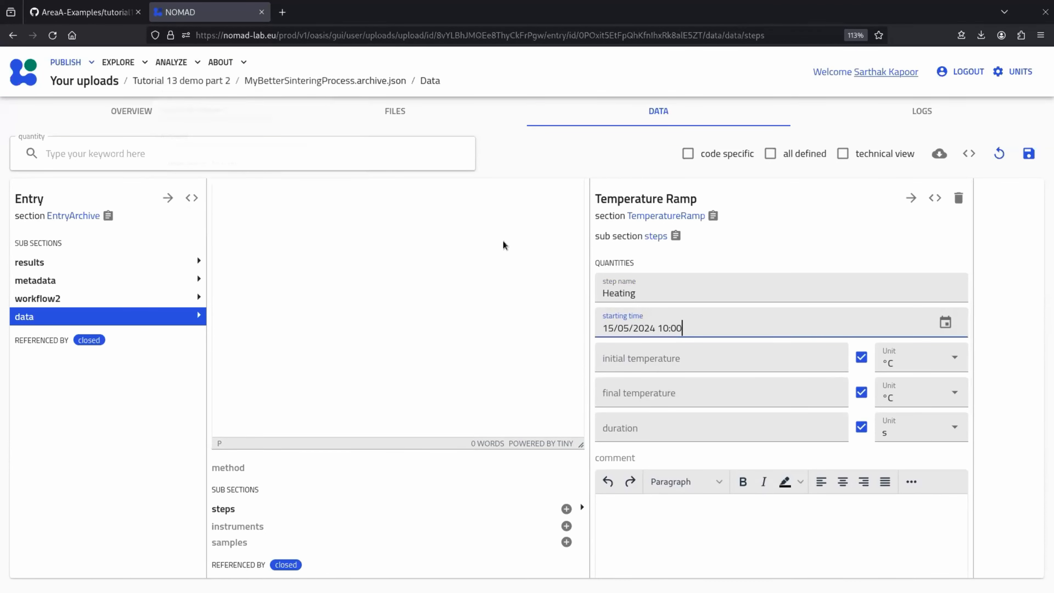
Set the Heating step's initial temperature to 25 °C, final temperature to 100 °C and duration to 0.5 hr, and save the entry.
left_click(723, 355)
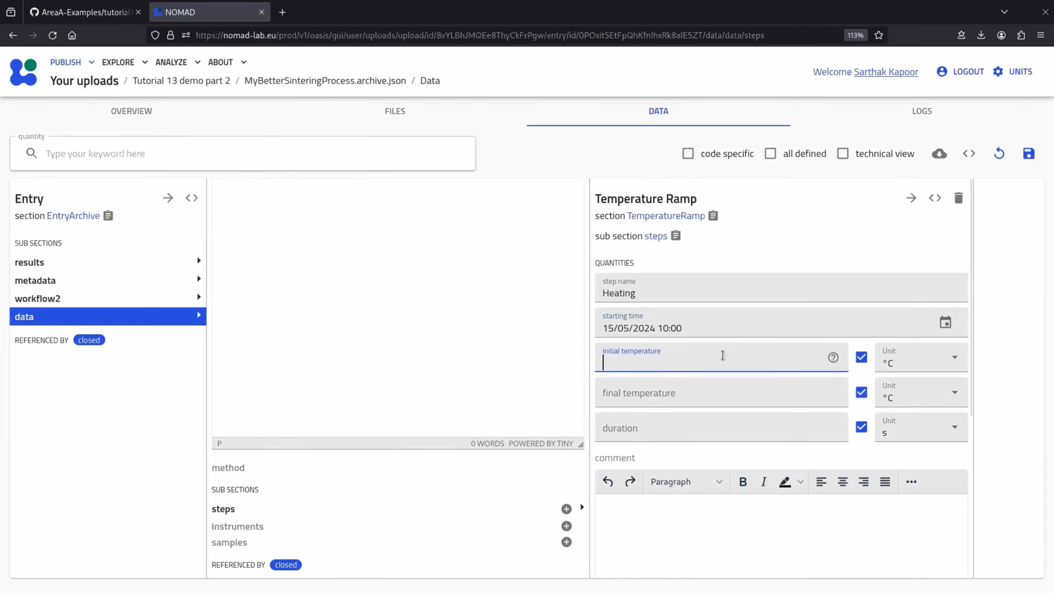
type("25")
left_click(763, 395)
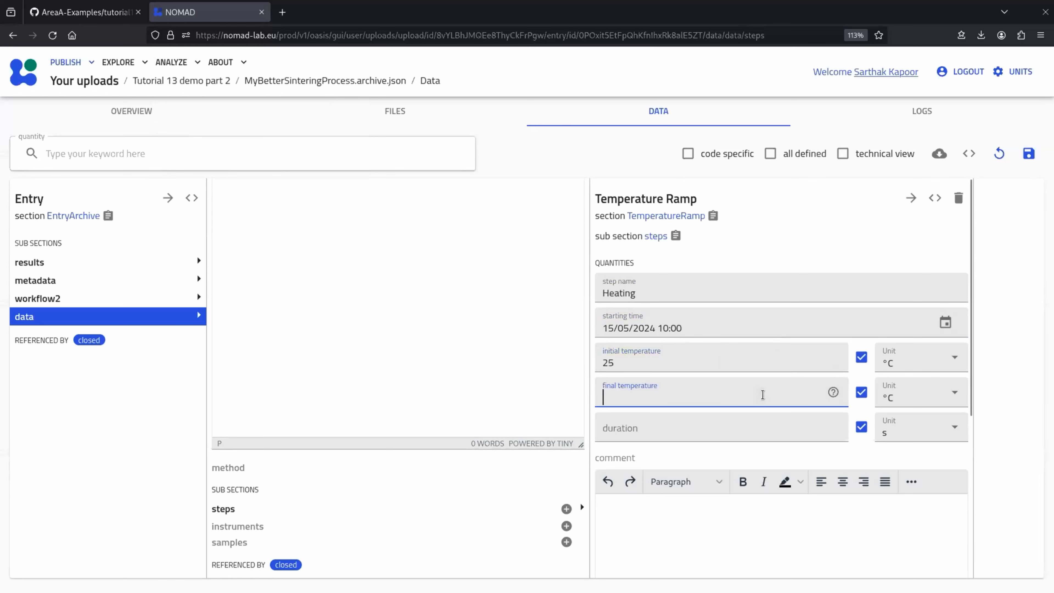
type("100")
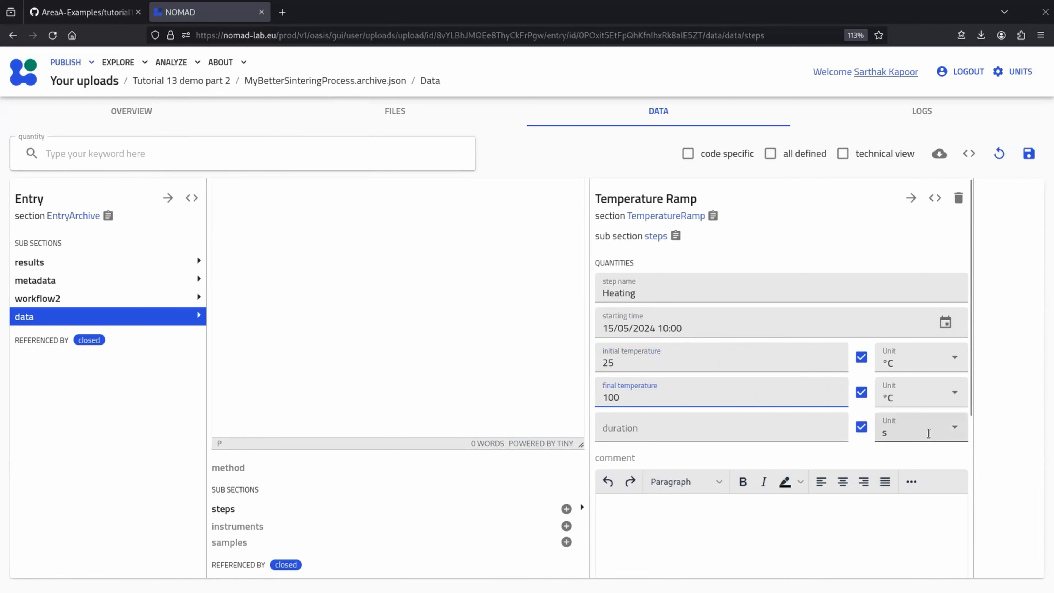
left_click(927, 431)
left_click(912, 505)
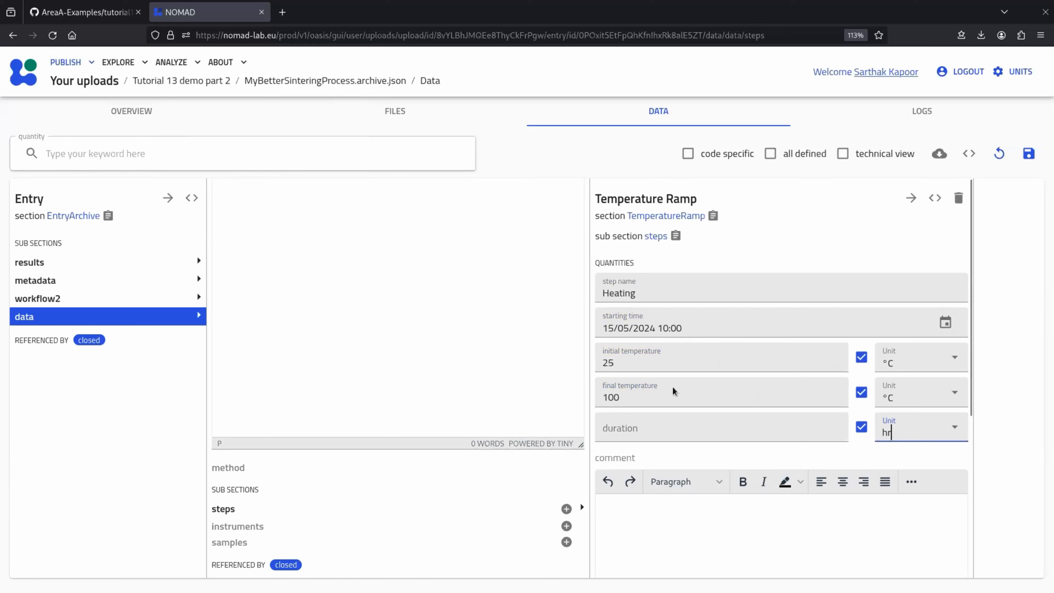
left_click(624, 425)
type("0.5")
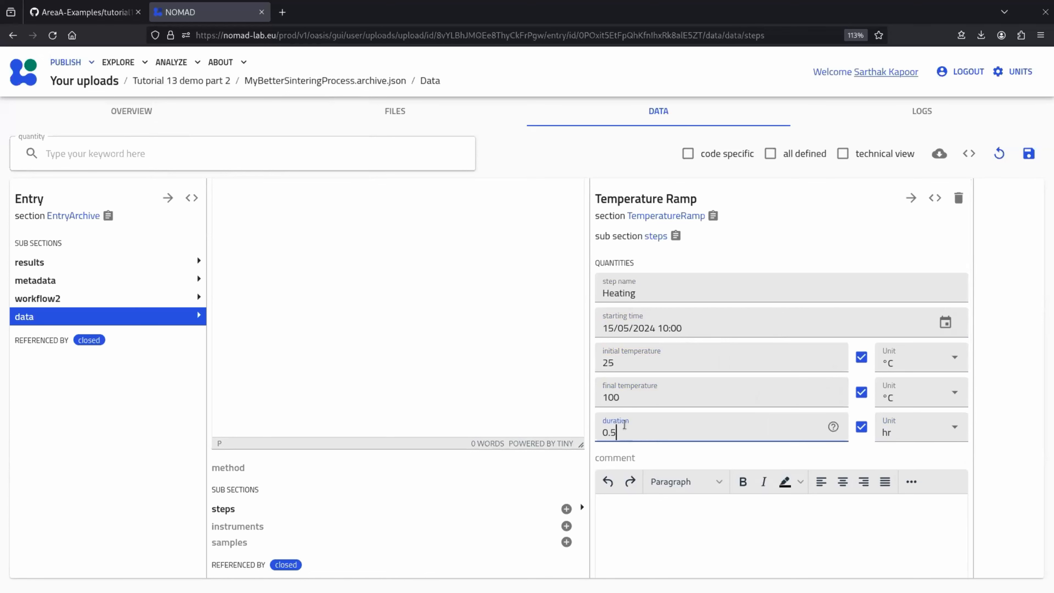
left_click(962, 519)
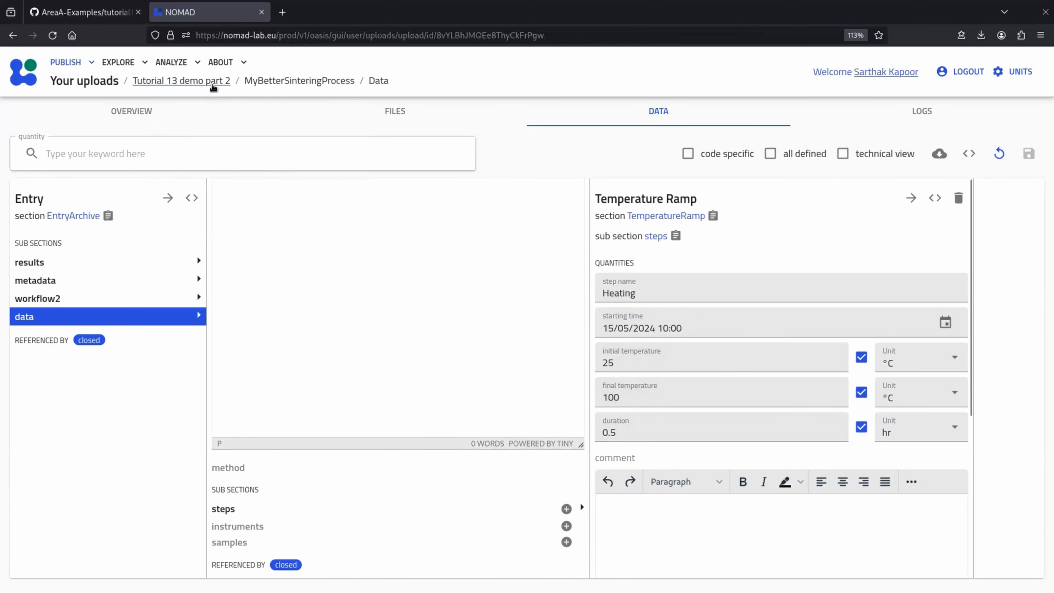
Return to the "Tutorial 13 demo part 2" upload and review its list of processed entries.
left_click(214, 82)
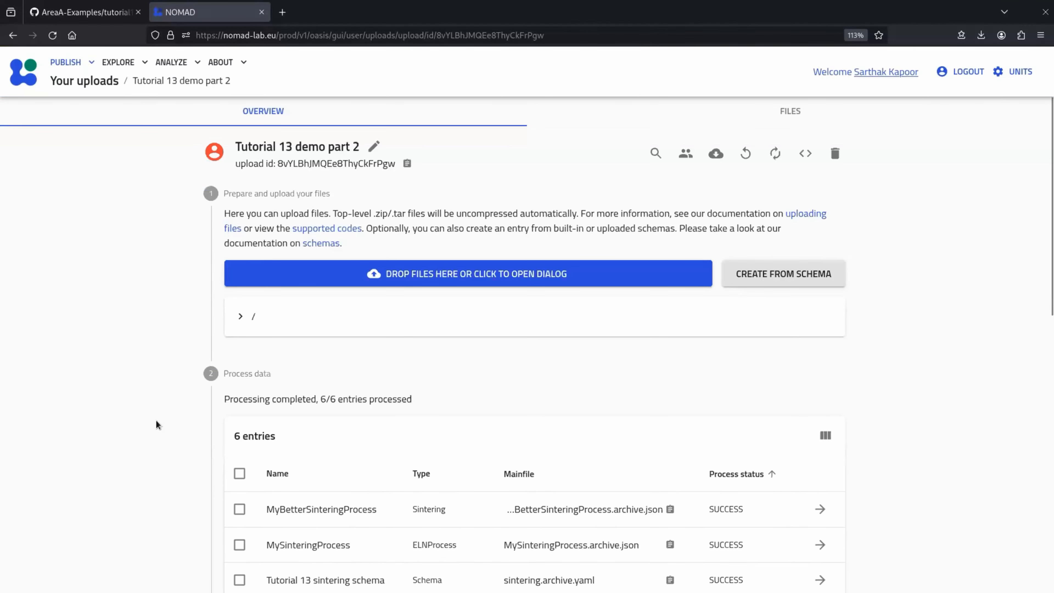
scroll(156, 420, "down", 5)
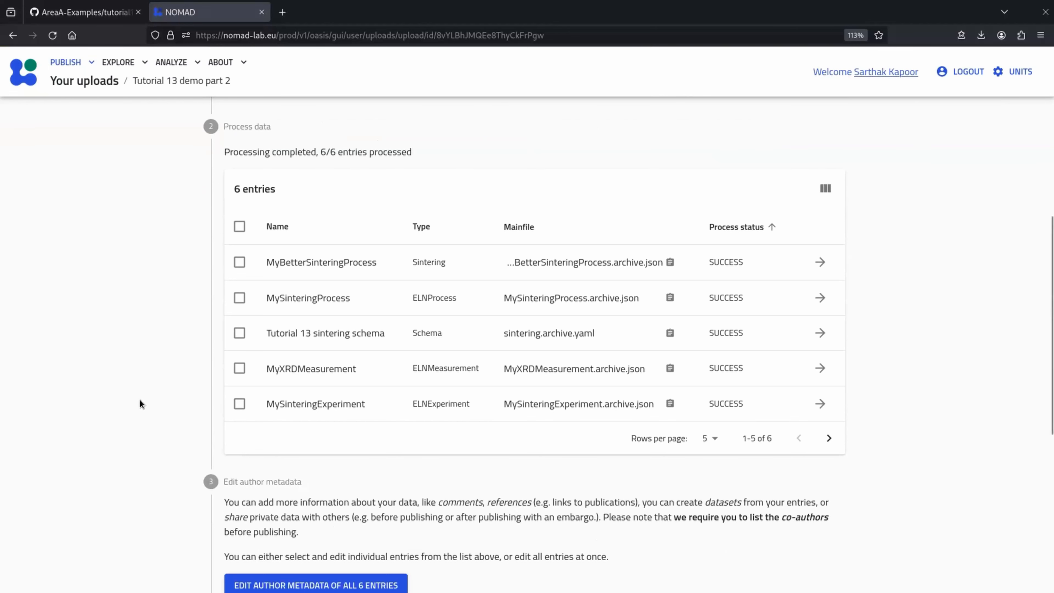
scroll(138, 401, "up", 3)
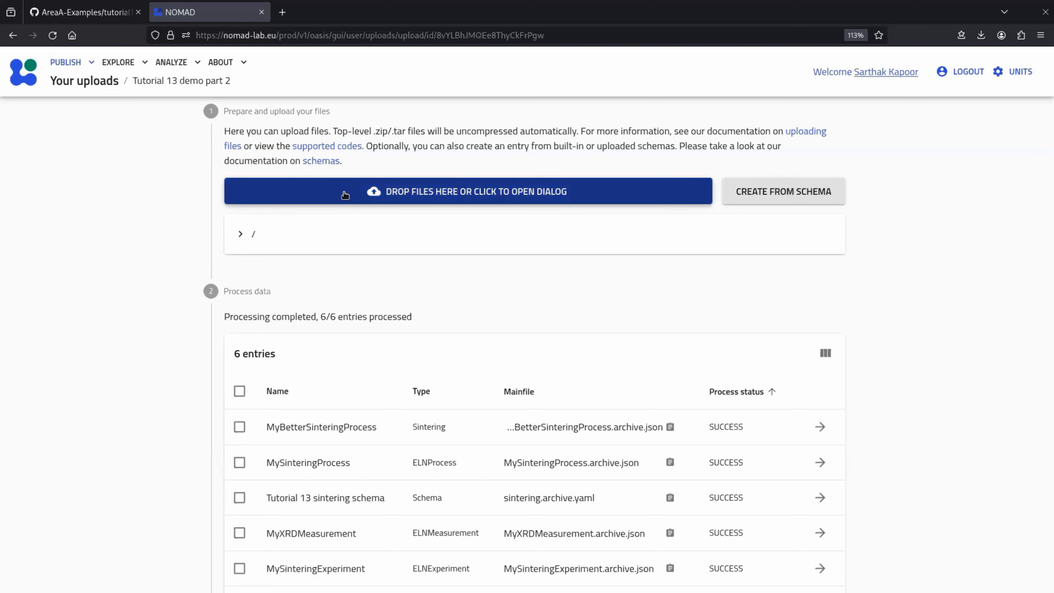
Upload the file Ga2O3_model.rasx from the "XRD files" folder to the upload.
left_click(450, 191)
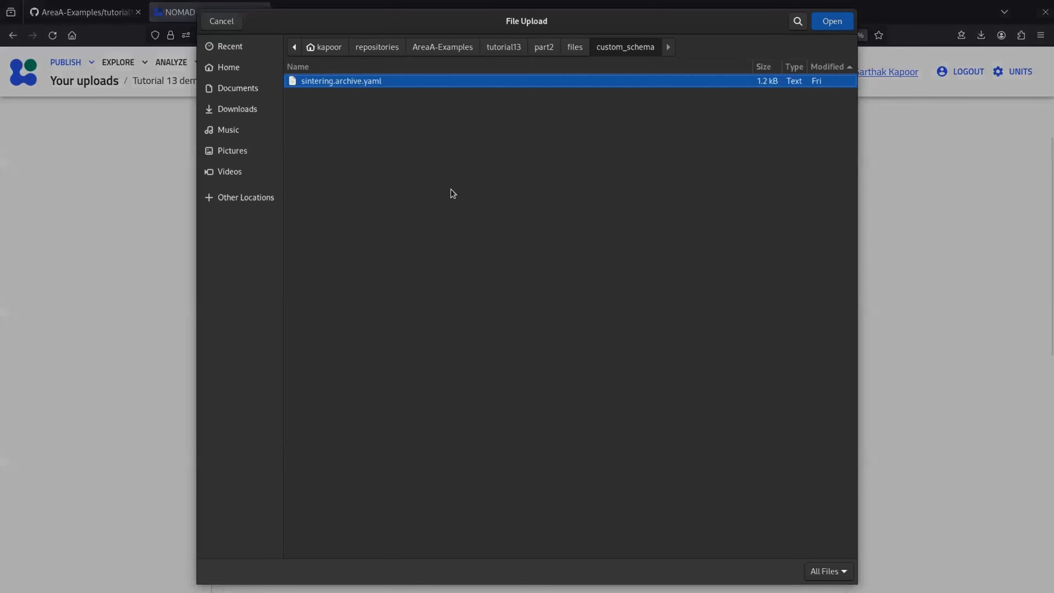
left_click(575, 48)
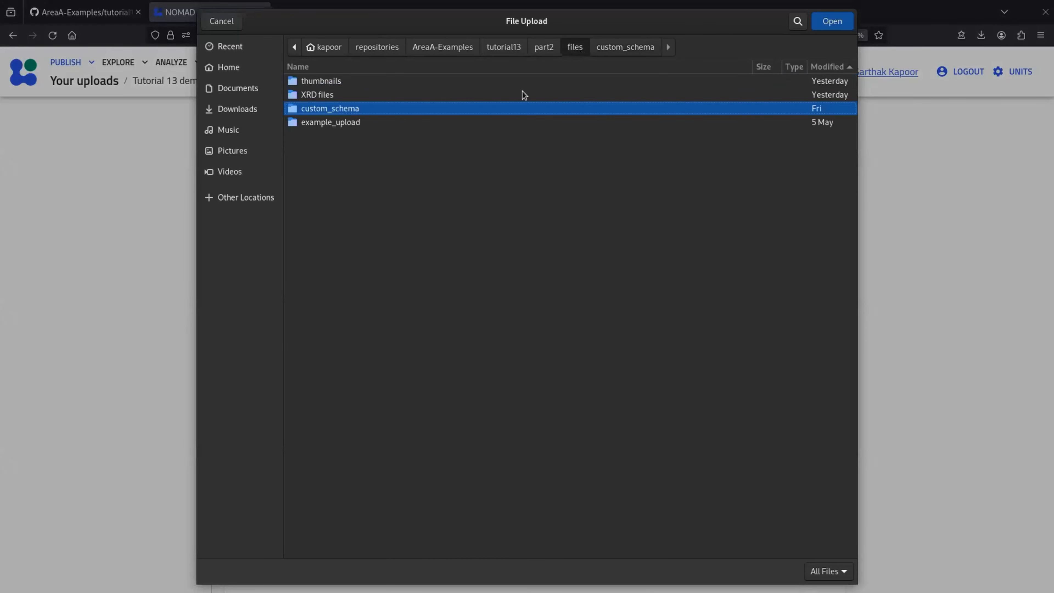
double_click(316, 95)
left_click(353, 99)
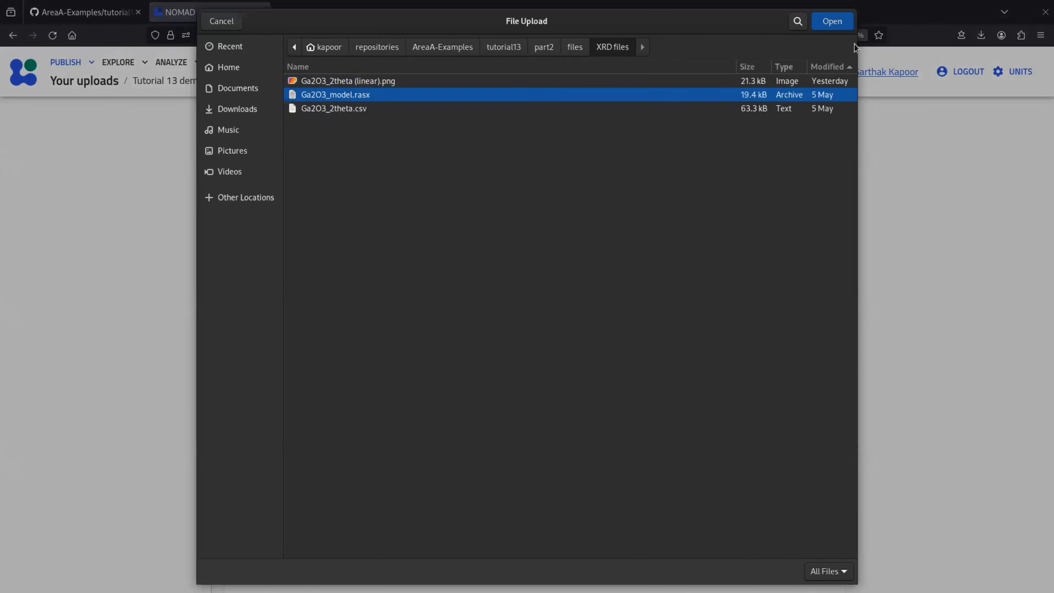
left_click(832, 23)
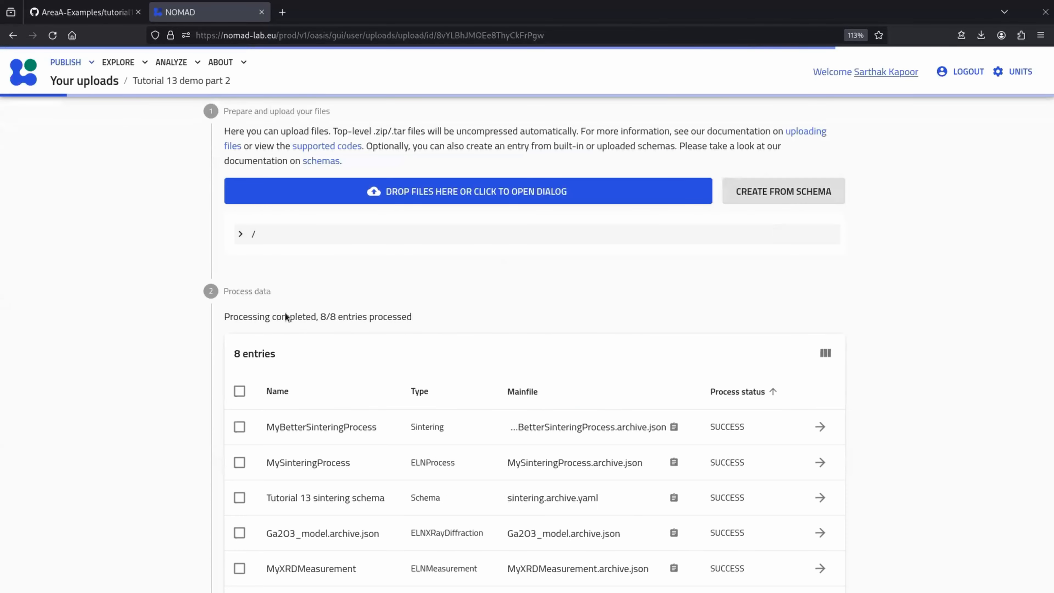
Show 10 entries per page and select the Ga2O3_model.archive.json and Ga2O3_model.rasx data file entries.
scroll(286, 316, "down", 4)
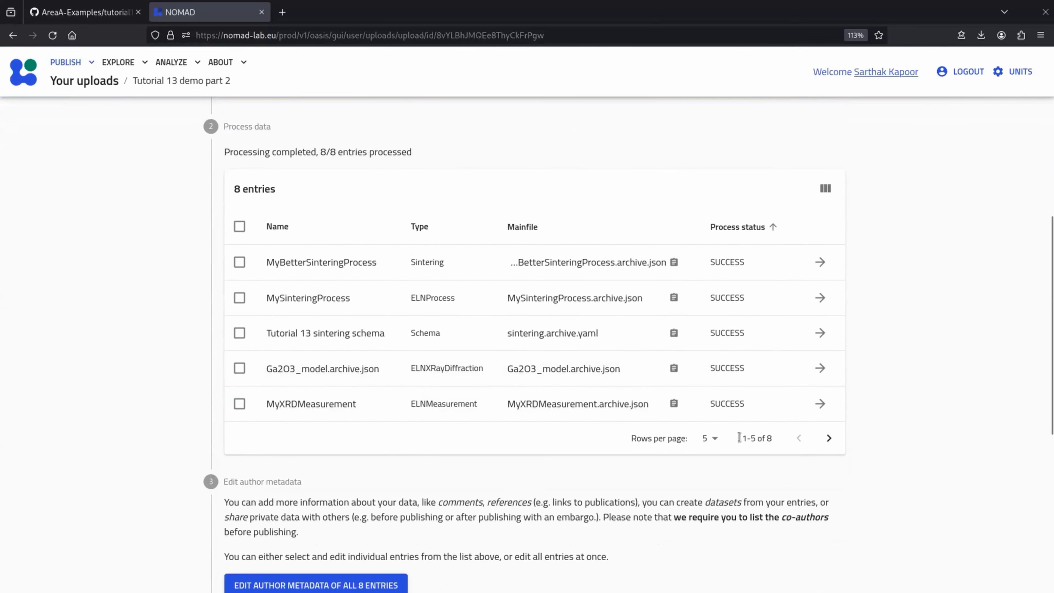
left_click(708, 438)
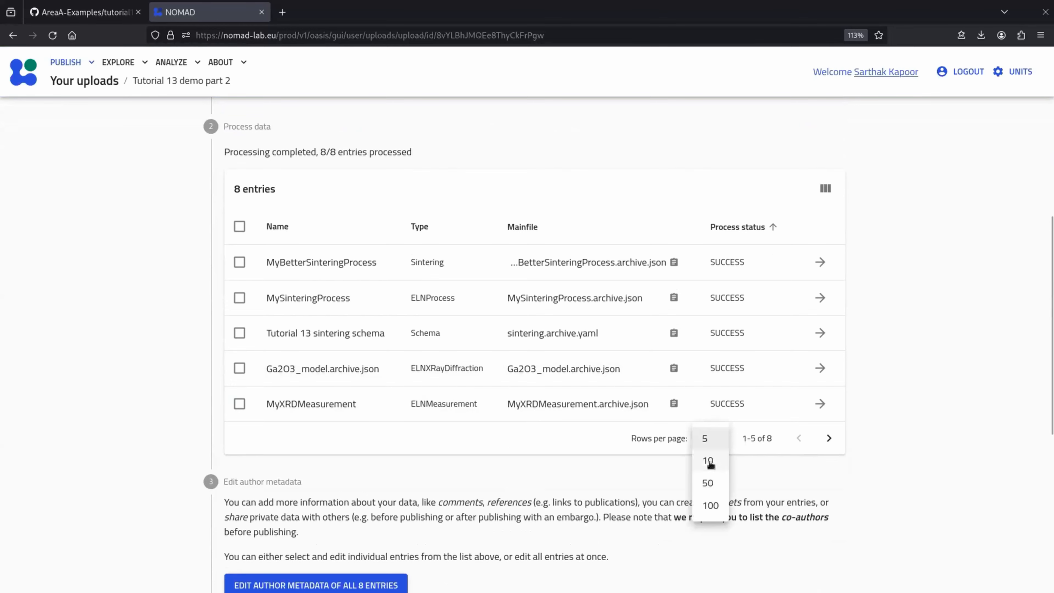
left_click(710, 464)
scroll(779, 358, "down", 5)
scroll(778, 358, "up", 6)
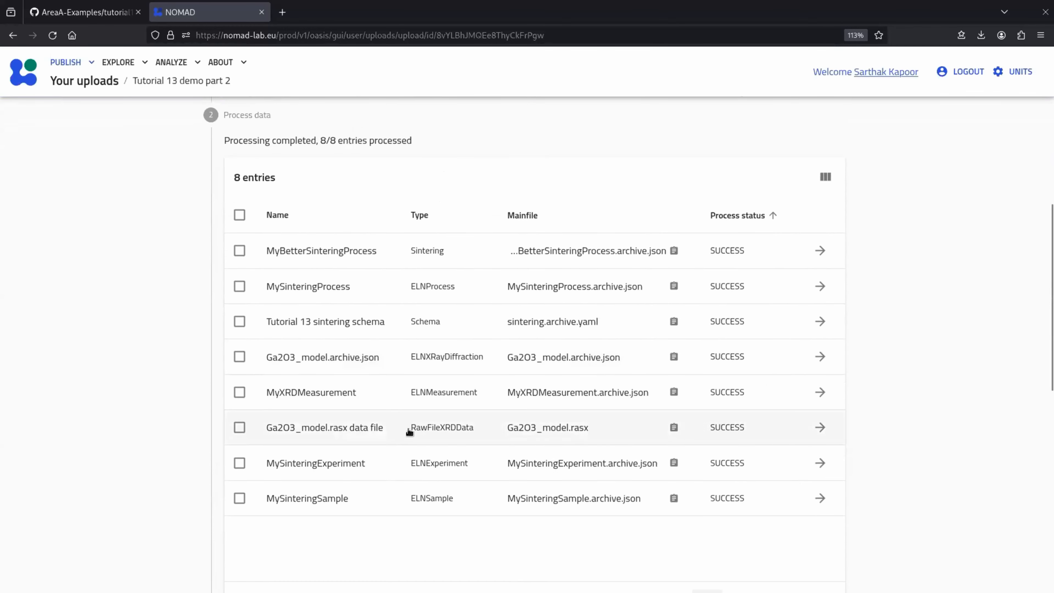
left_click(240, 359)
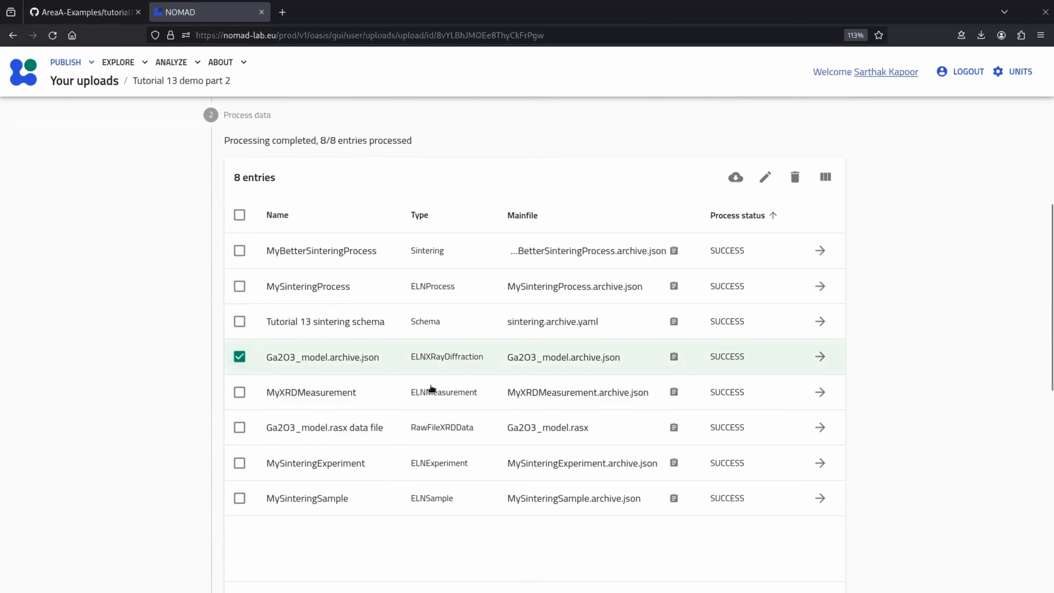
left_click(239, 428)
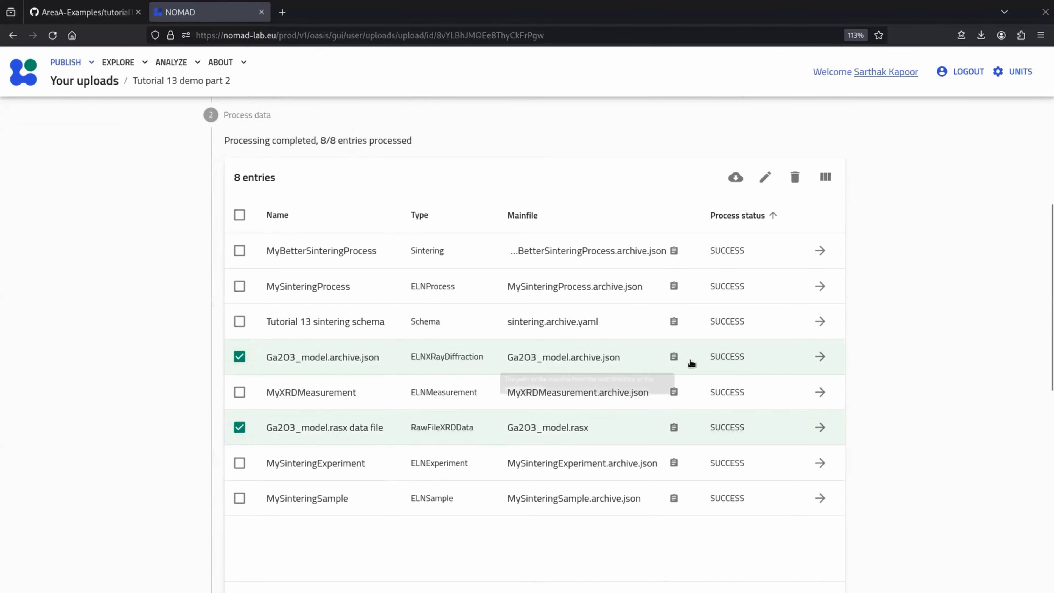
Open the Ga2O3_model.archive.json entry and show the "Intensity Vs 2theta (linear)" plot alongside the log plot.
left_click(821, 357)
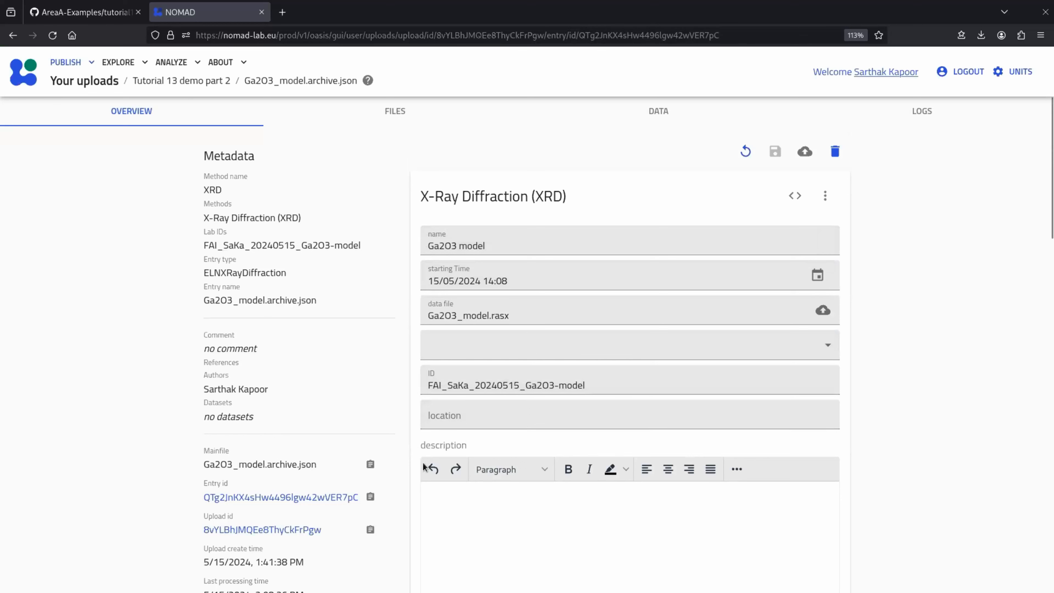
scroll(654, 443, "down", 8)
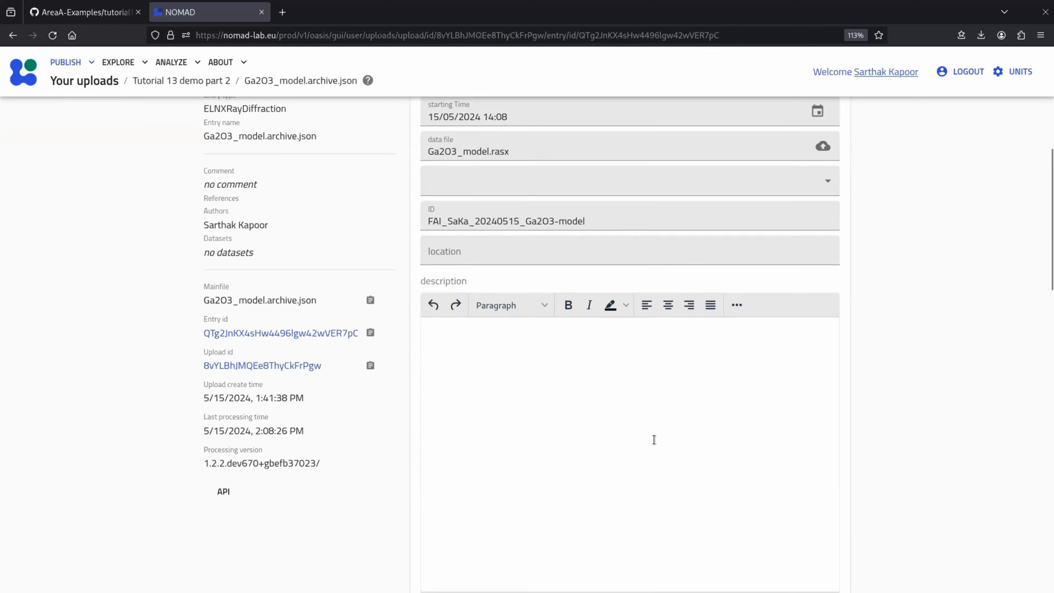
scroll(654, 439, "down", 6)
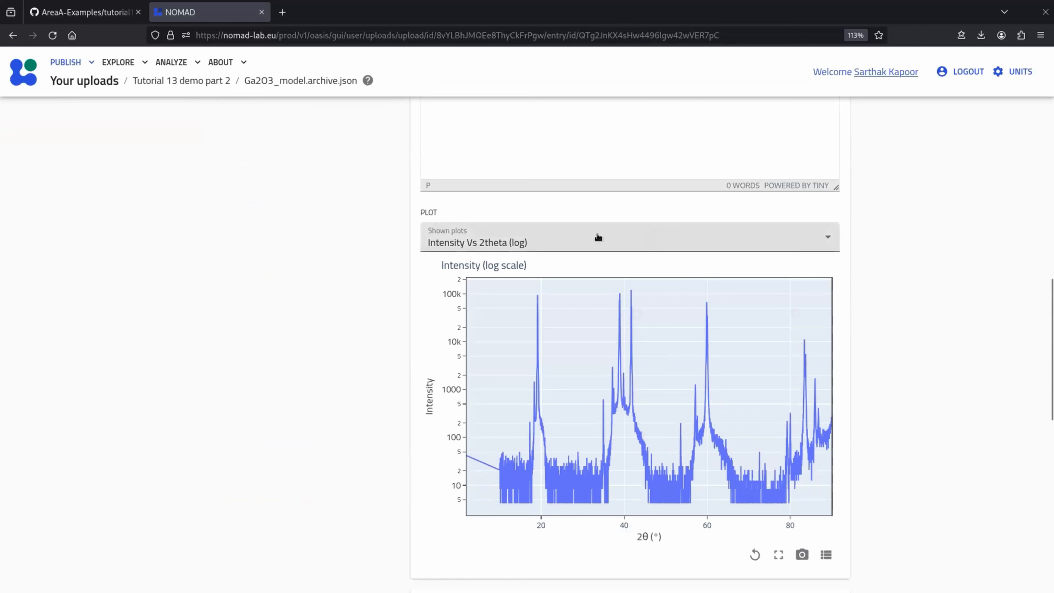
left_click(587, 249)
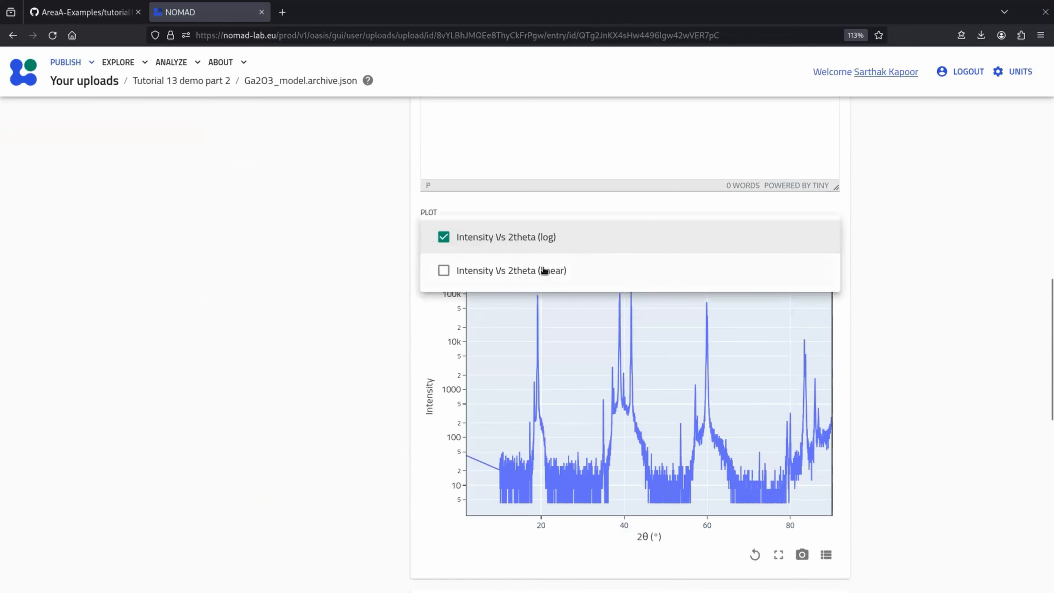
left_click(534, 270)
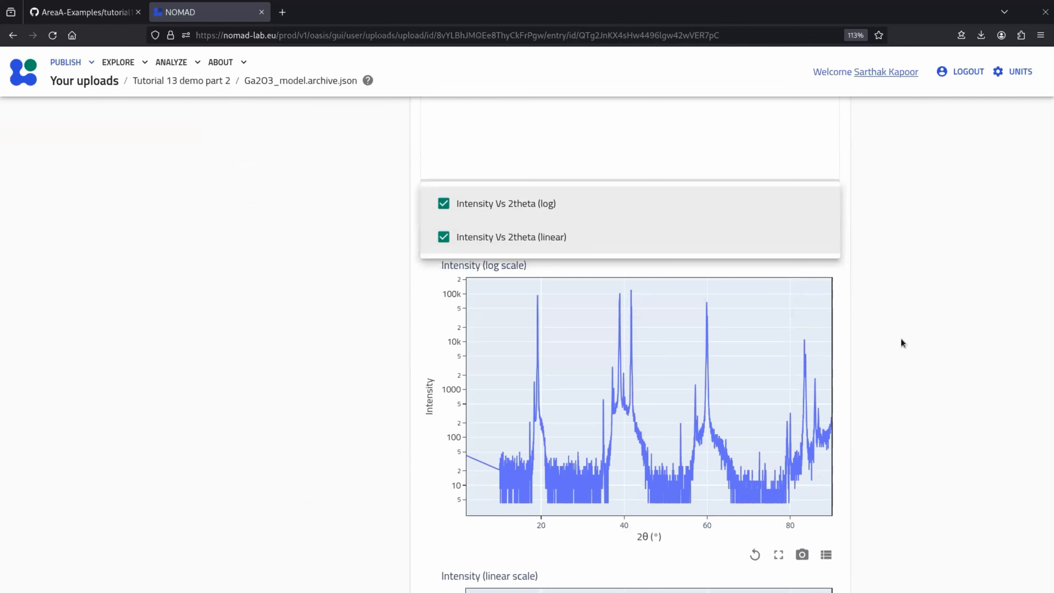
left_click(715, 398)
scroll(844, 345, "down", 1)
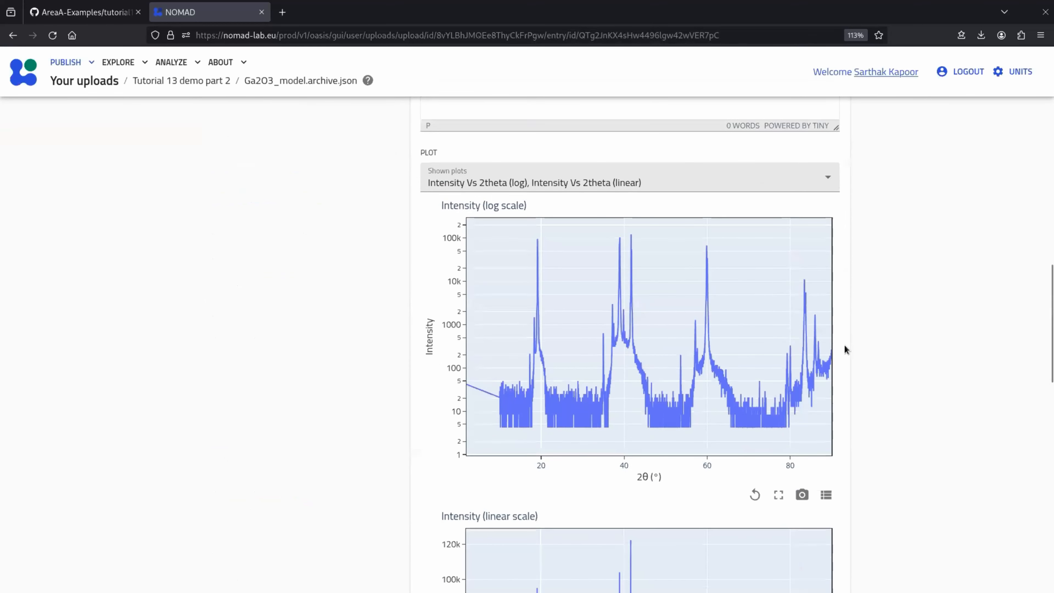
scroll(845, 345, "down", 6)
scroll(926, 292, "up", 15)
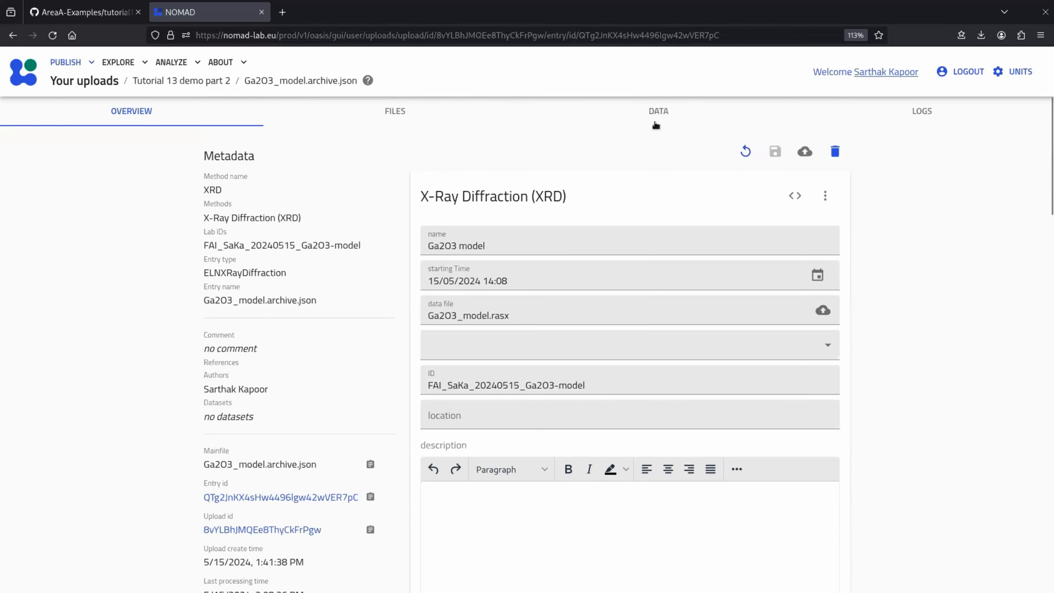
In the entry's data section, examine the X-ray tube source under xrd_settings and the diffraction results.
left_click(658, 112)
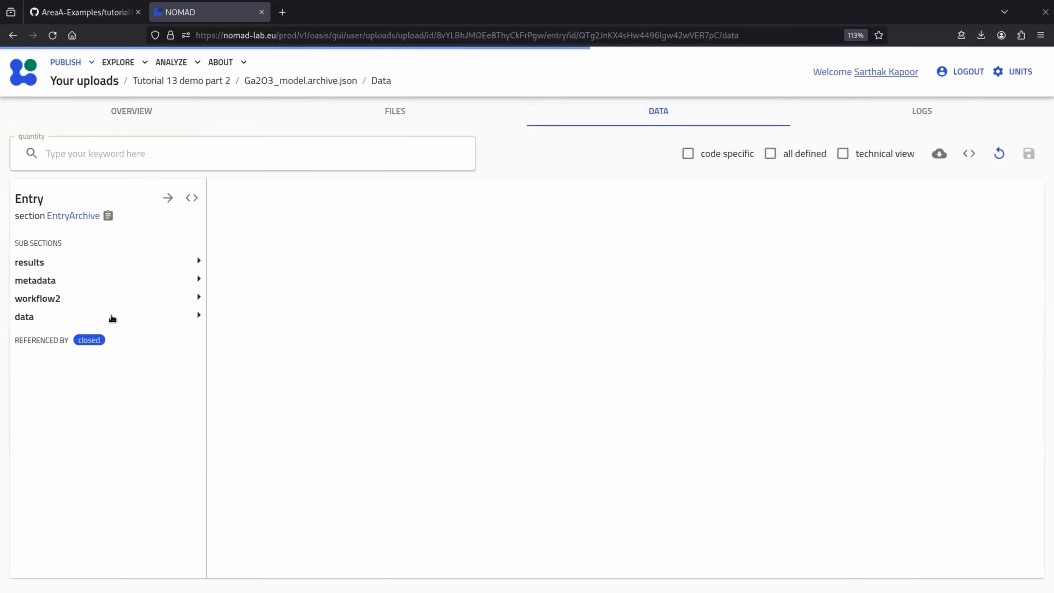
left_click(146, 323)
scroll(555, 408, "down", 2)
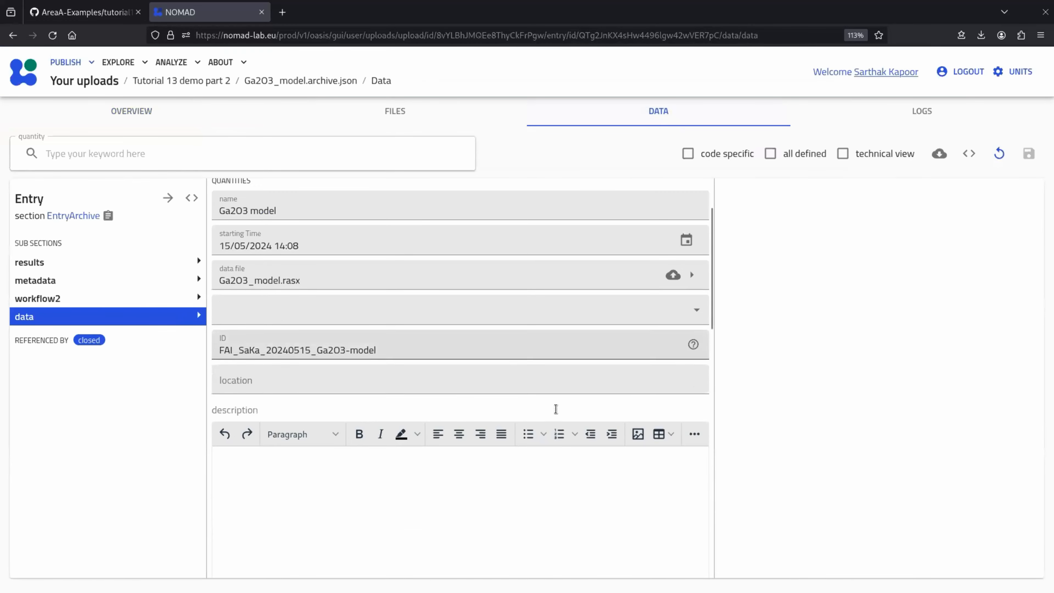
scroll(555, 408, "down", 4)
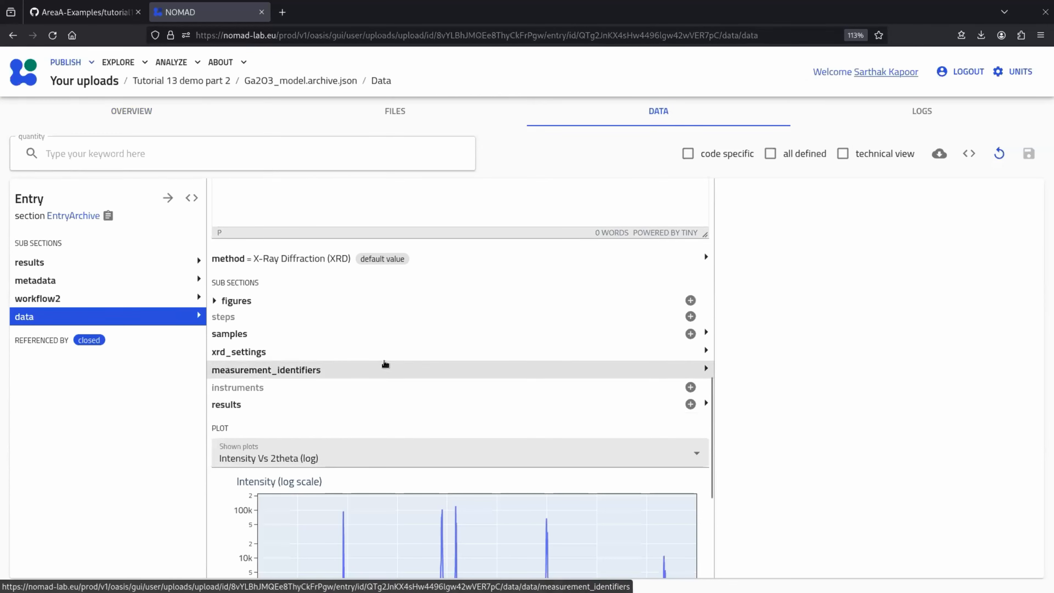
left_click(239, 352)
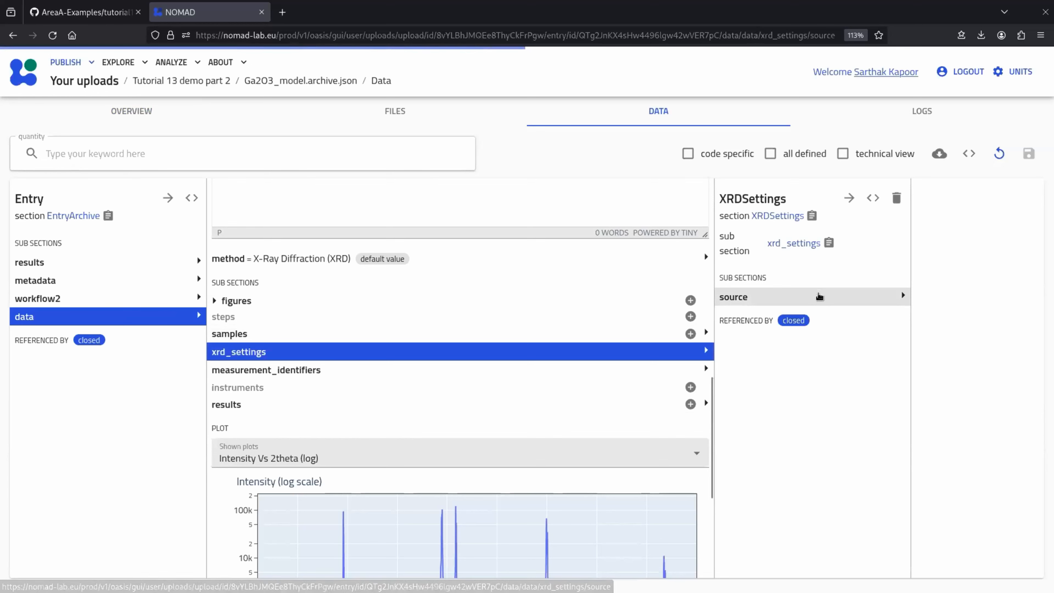
left_click(820, 297)
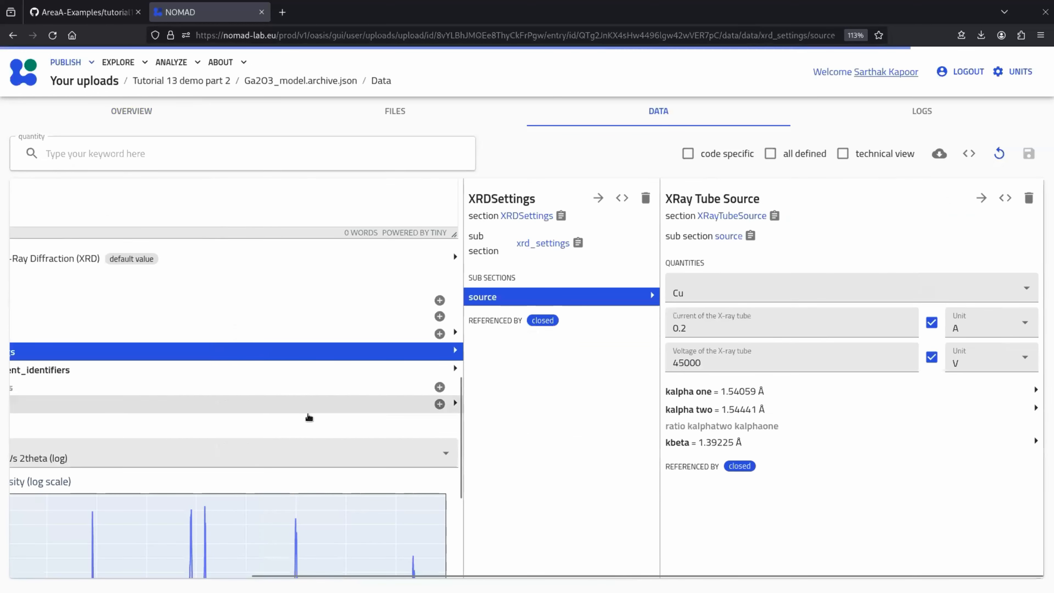
scroll(350, 424, "left", 5)
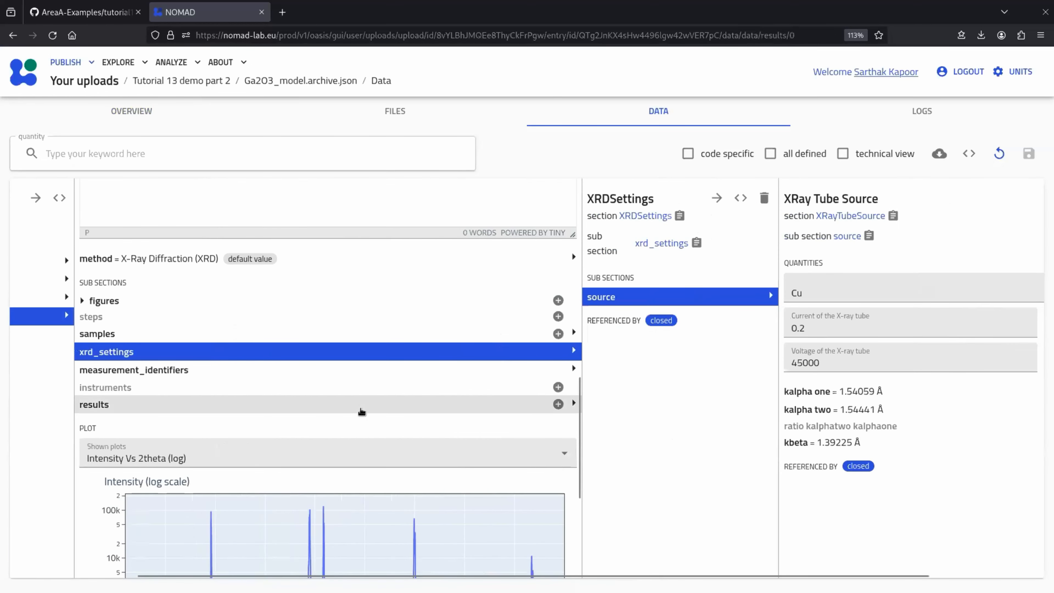
left_click(361, 411)
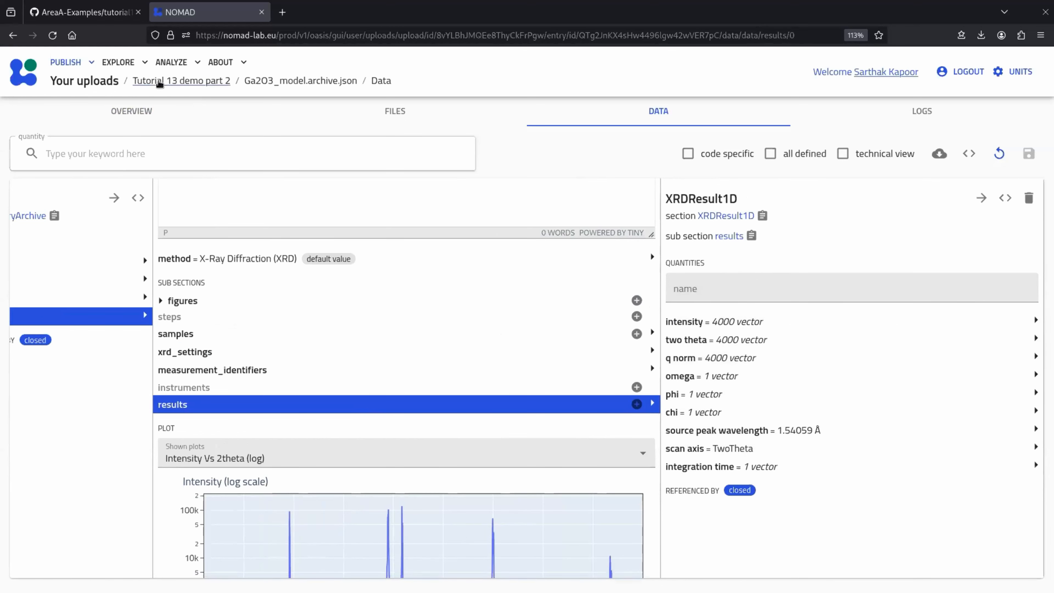
Go back to the "Tutorial 13 demo part 2" upload and view its list of processed entries.
left_click(129, 64)
left_click(153, 84)
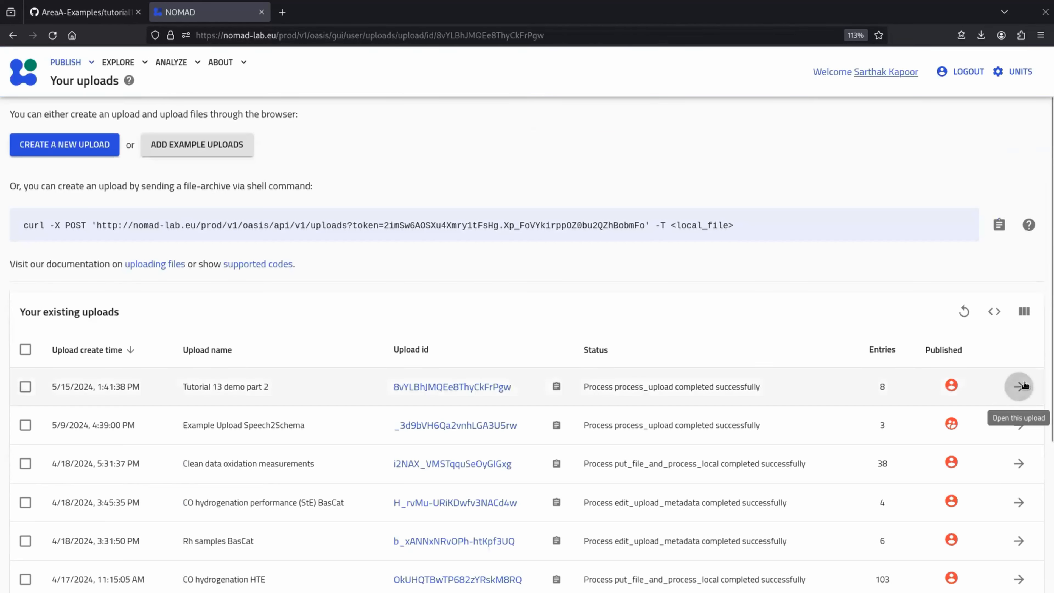
left_click(1019, 386)
scroll(903, 352, "down", 2)
scroll(897, 350, "down", 4)
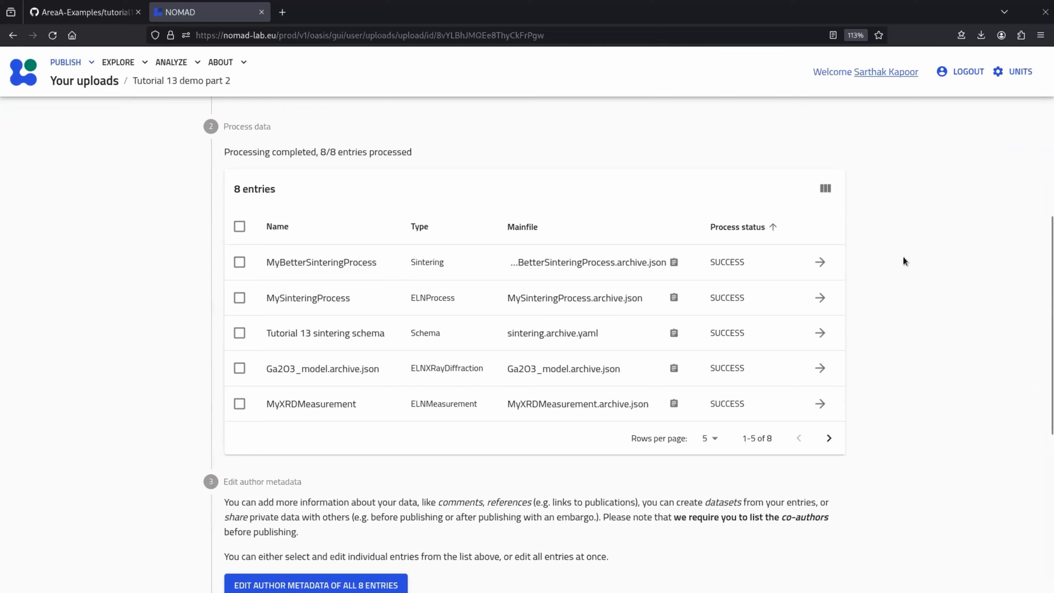
Open the ELN search and filter the electronic lab notebook entries by the ELNExperiment section.
mouse_move(119, 63)
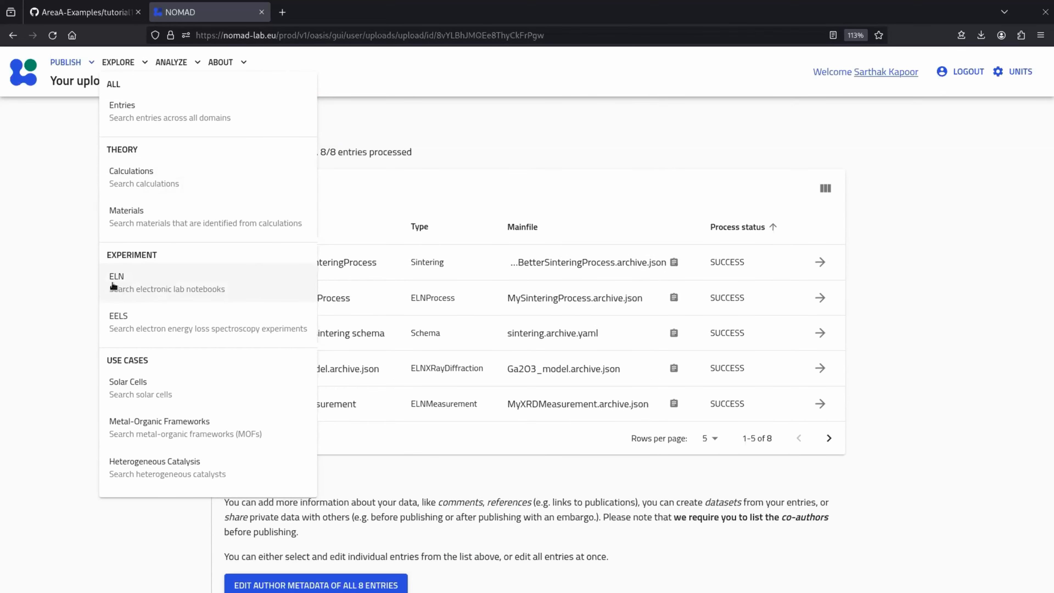
left_click(132, 286)
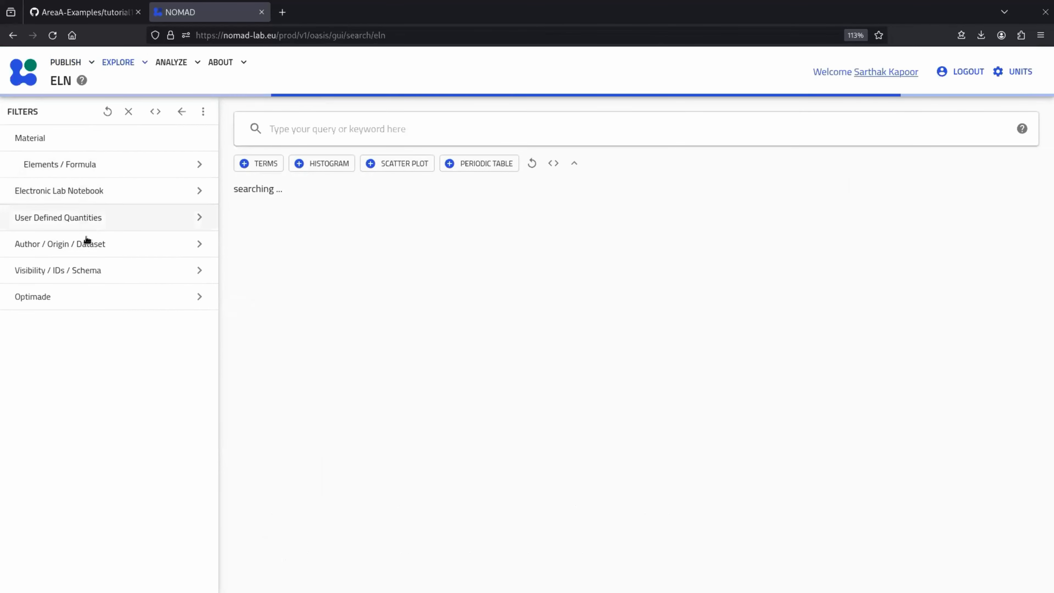
left_click(120, 192)
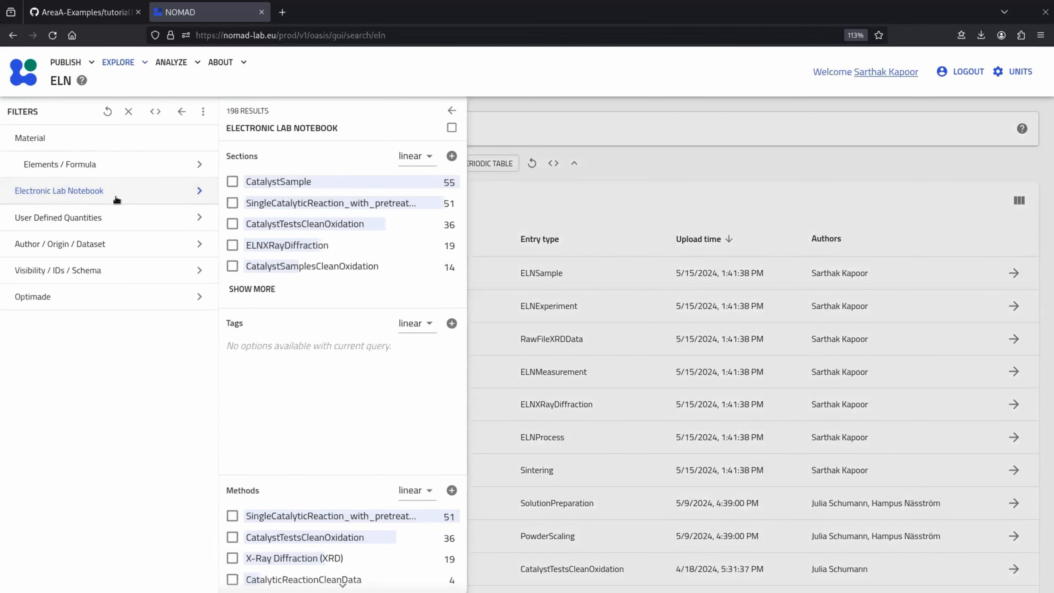
left_click(245, 291)
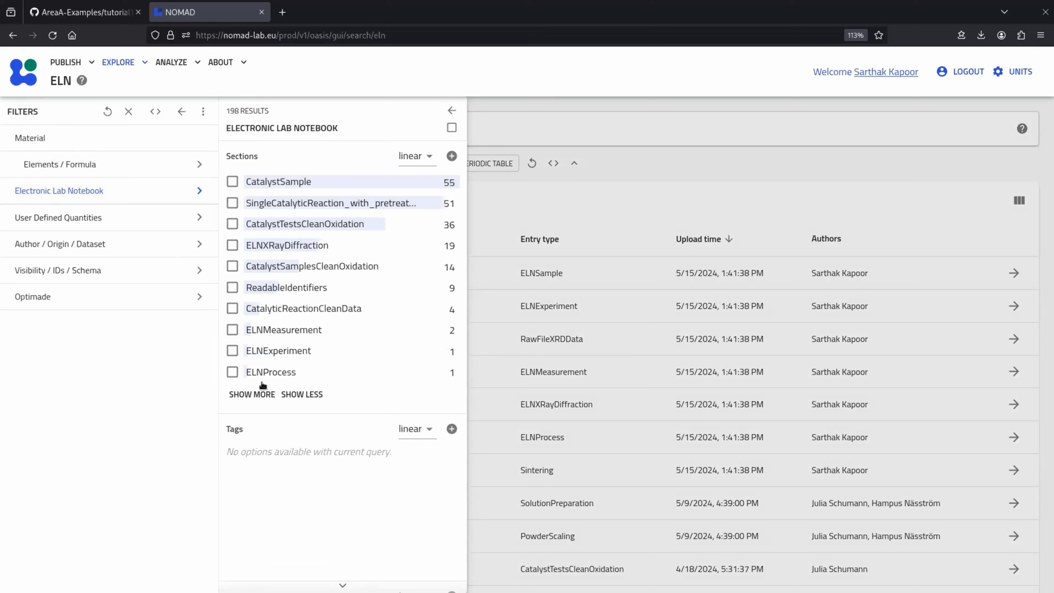
scroll(301, 349, "down", 2)
scroll(301, 349, "up", 2)
left_click(232, 351)
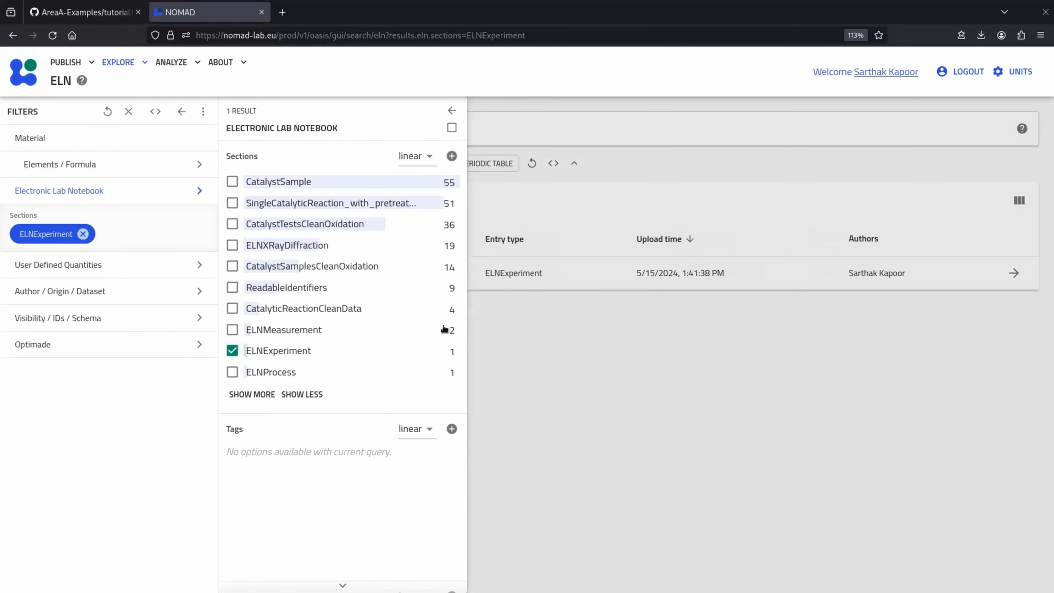
left_click(605, 336)
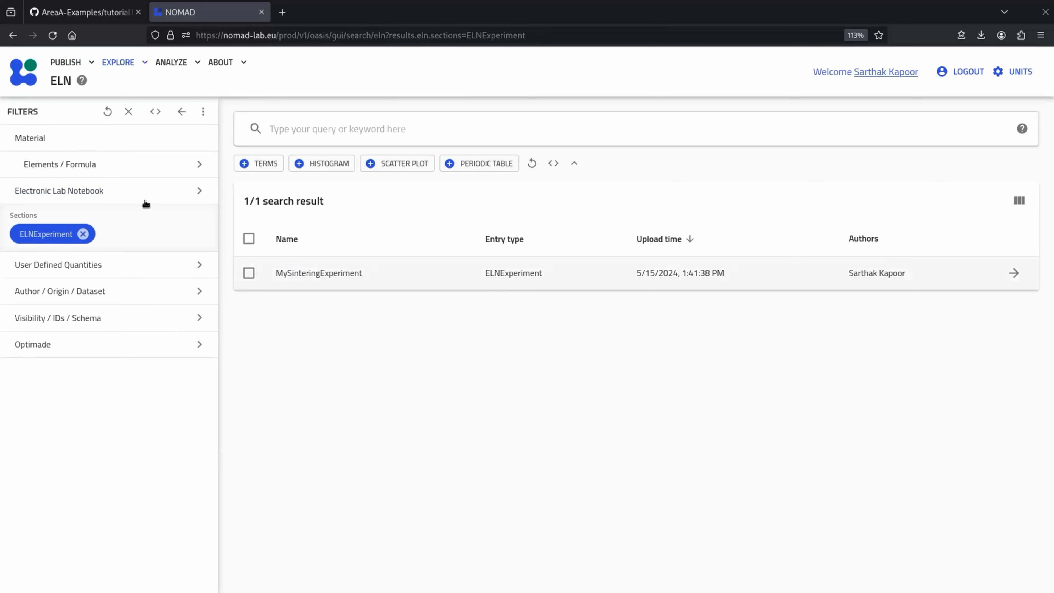
Remove the ELNExperiment filter and search for ELN entries containing the elements Ga and O.
left_click(83, 234)
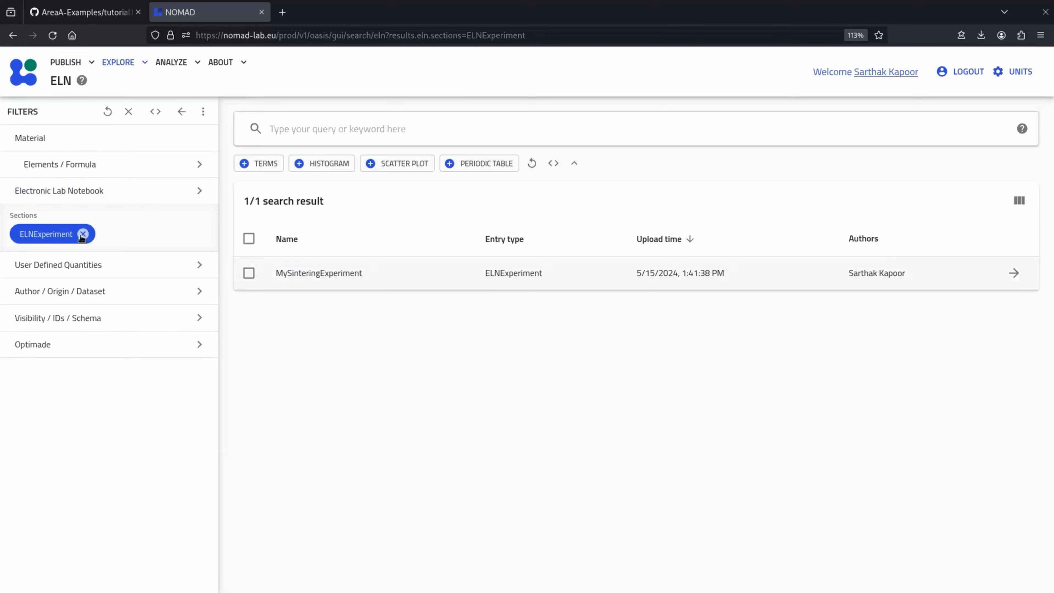
left_click(132, 177)
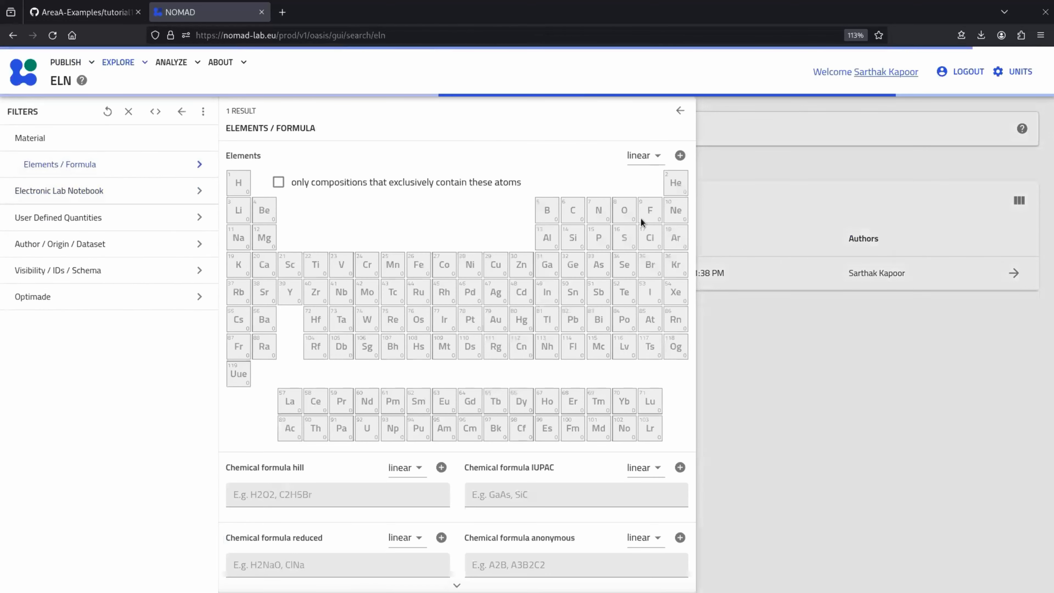
left_click(548, 268)
left_click(624, 212)
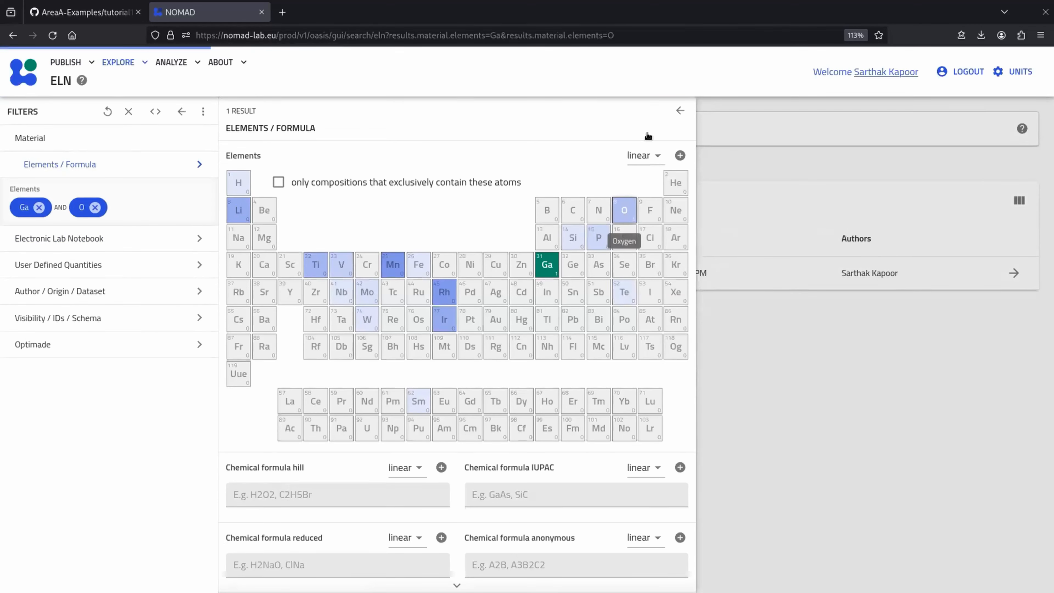
left_click(718, 342)
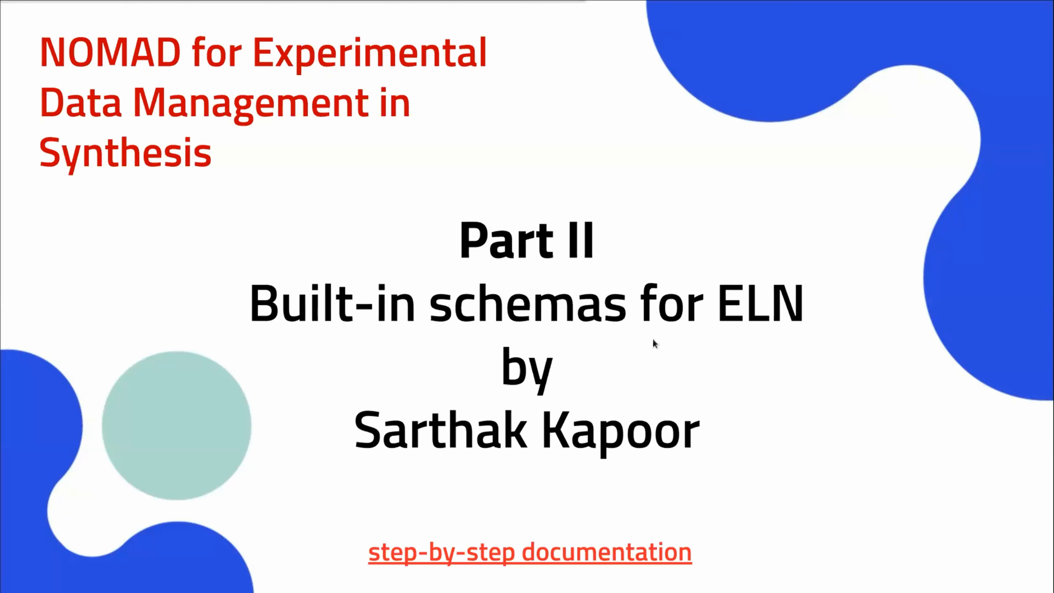
left_click(671, 340)
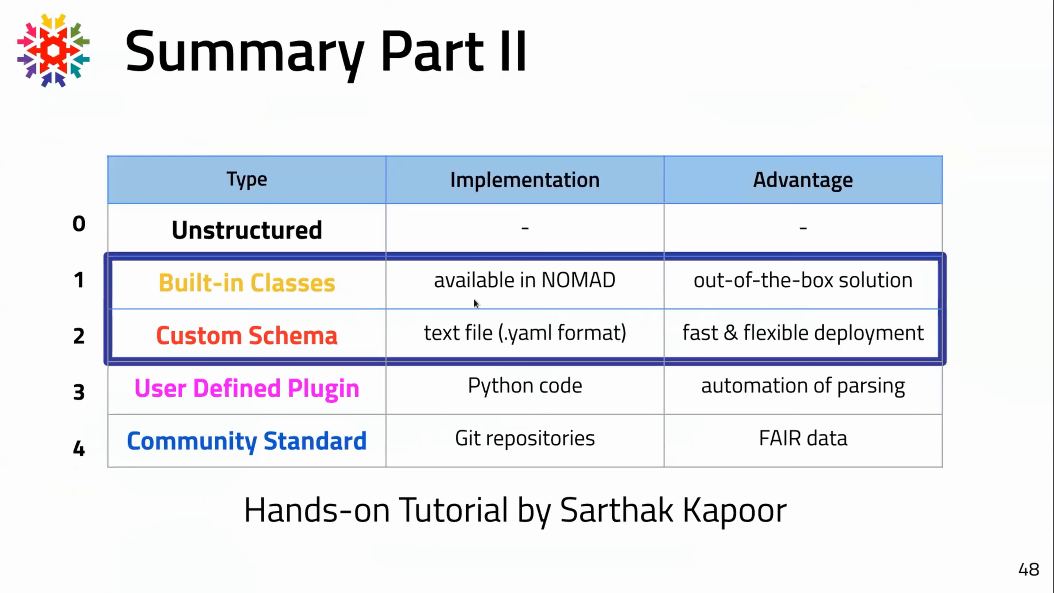